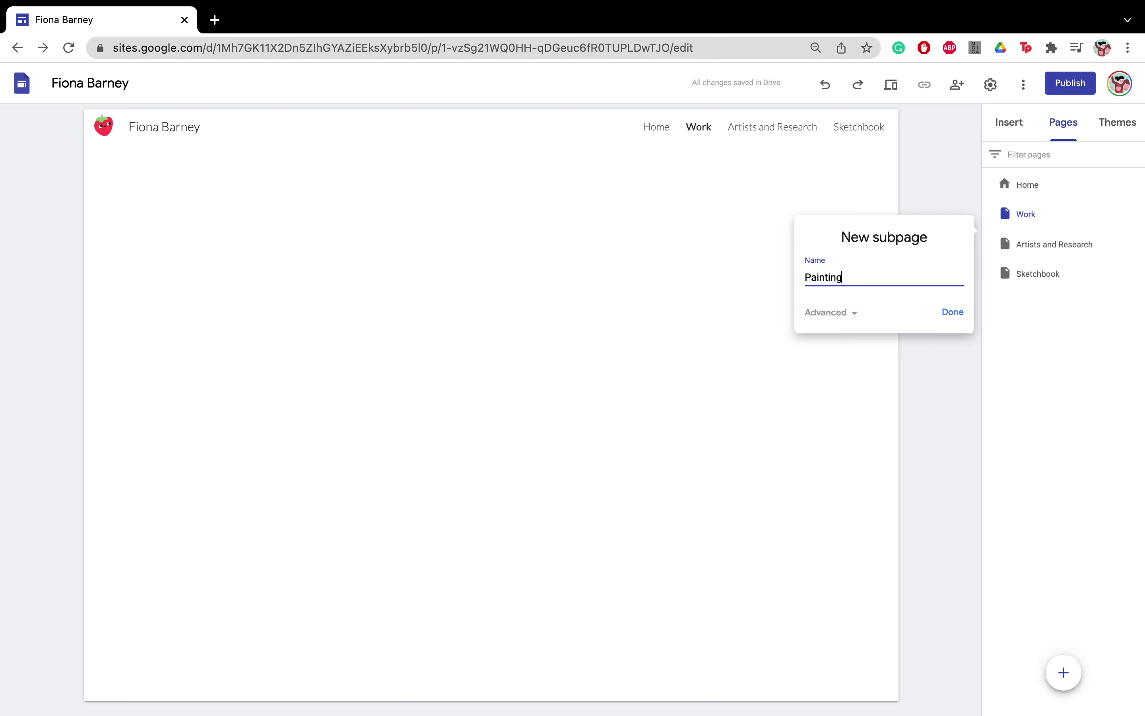
Step: Add two subpages named Paintings and Drawings under the Work page
left_click(953, 316)
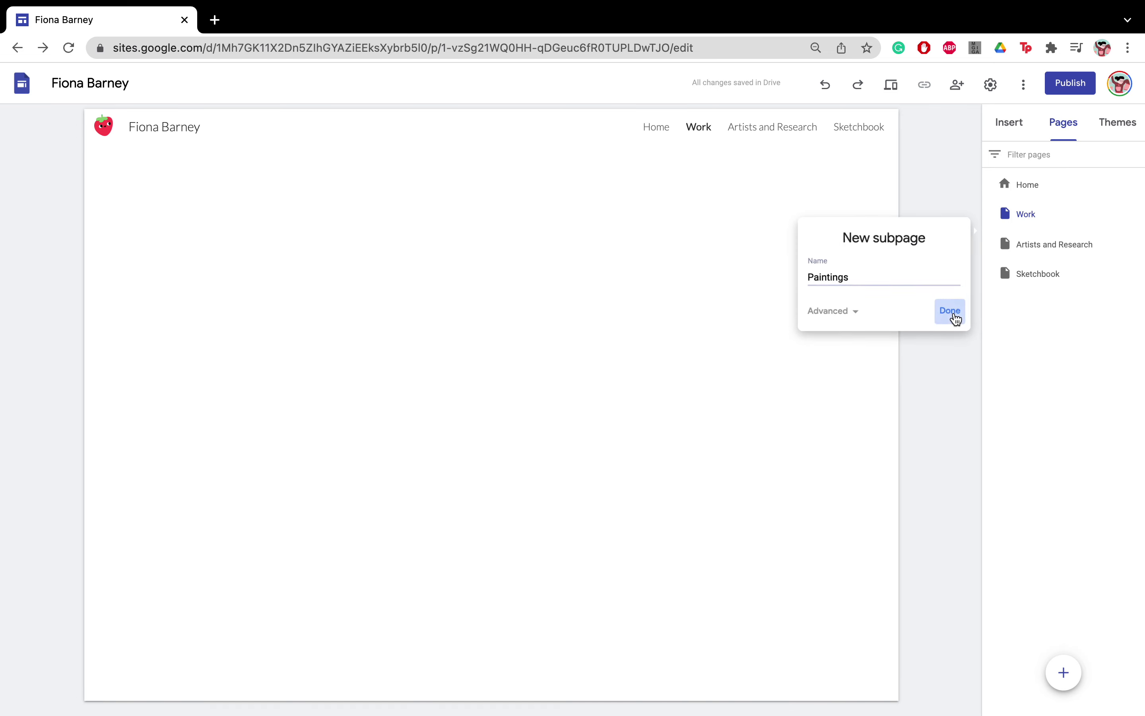
left_click(1134, 214)
left_click(1073, 310)
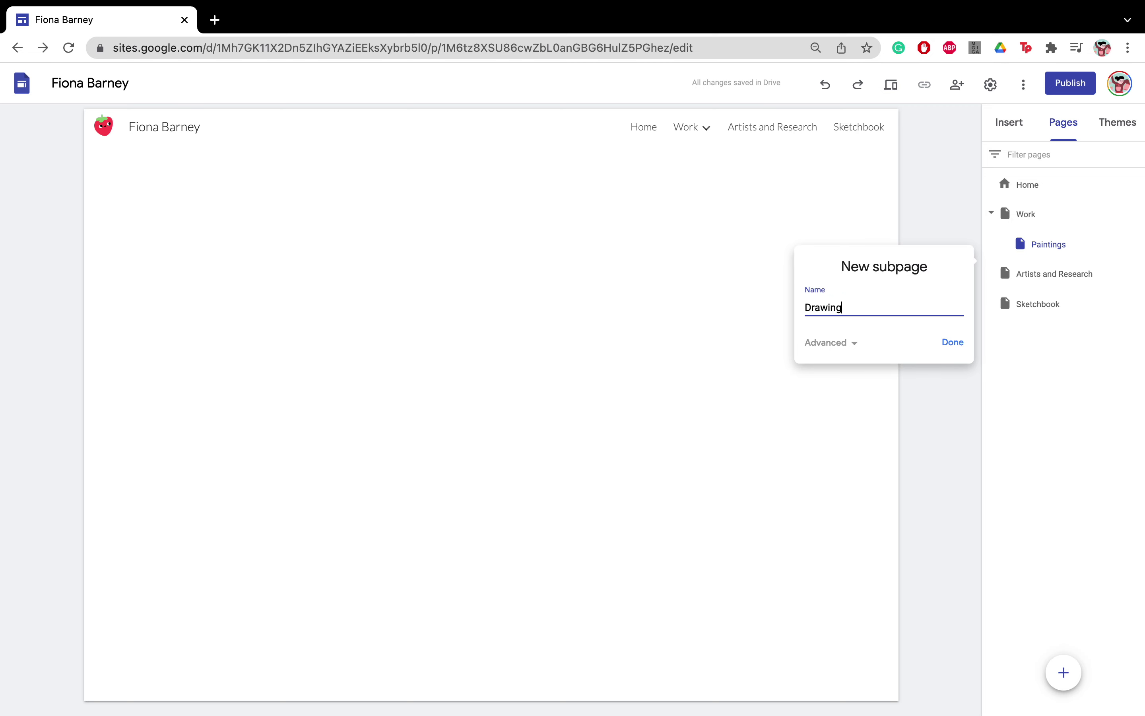
left_click(950, 344)
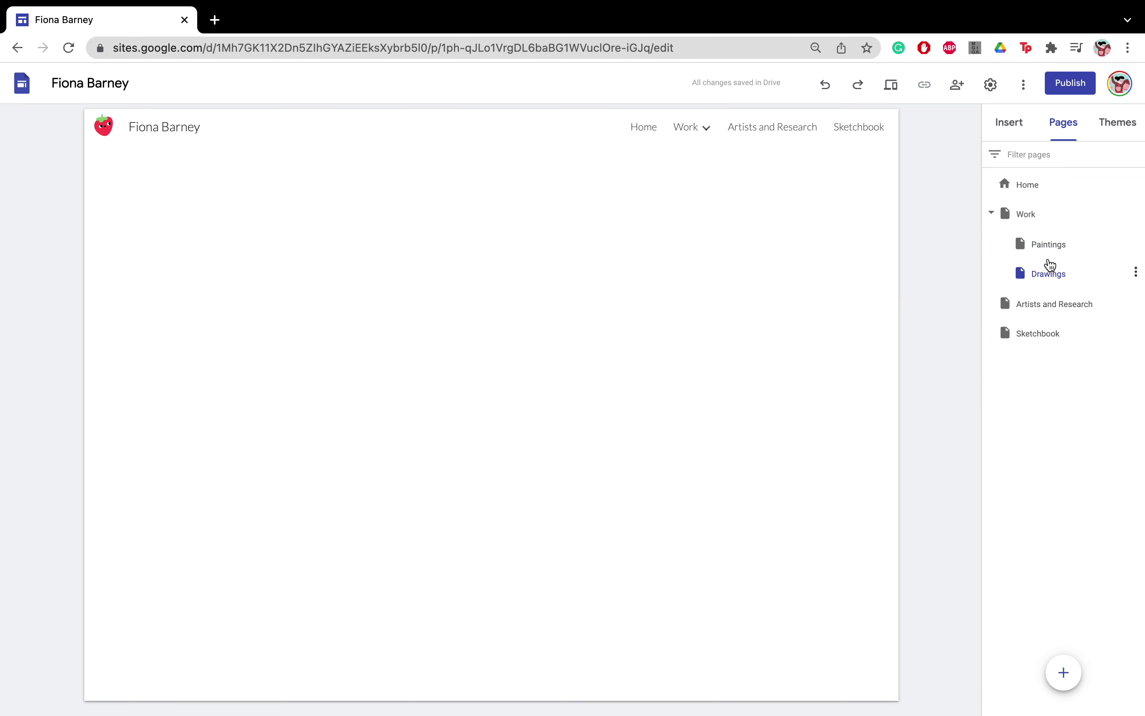
Step: Insert an empty text box on the Drawings subpage
mouse_move(1048, 258)
left_mouse_down()
mouse_move(1040, 243)
mouse_move(1041, 279)
mouse_move(1036, 225)
mouse_move(1037, 235)
left_mouse_up()
left_click(1053, 269)
left_click(1013, 129)
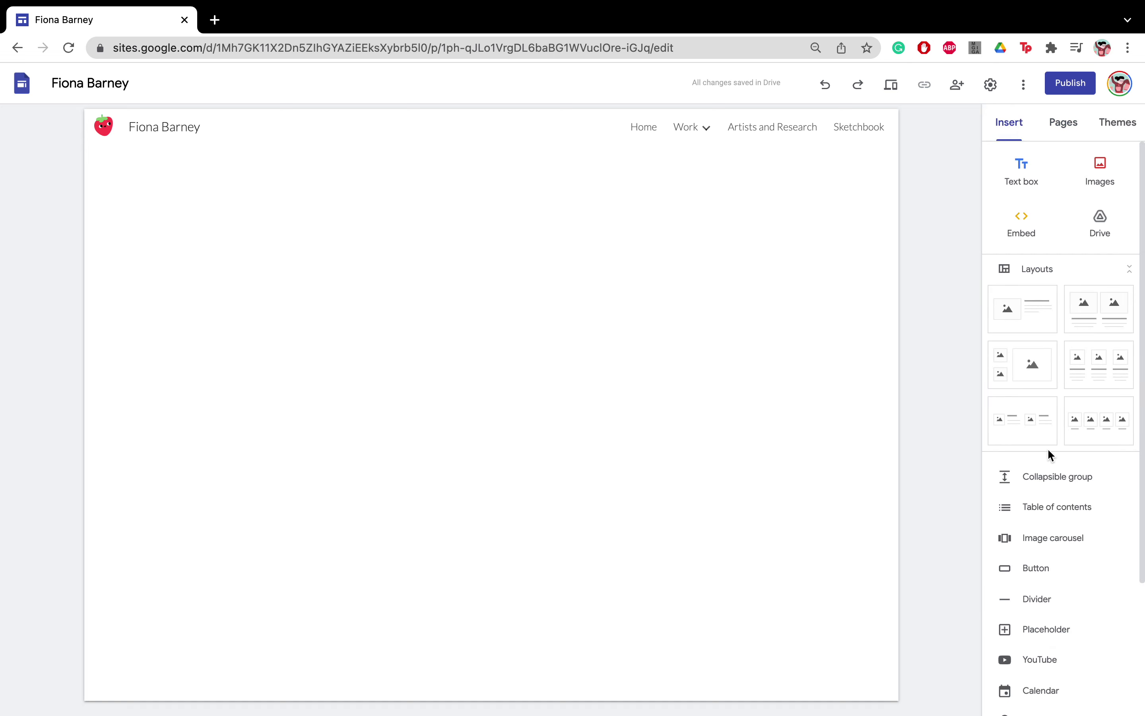
left_click(1028, 178)
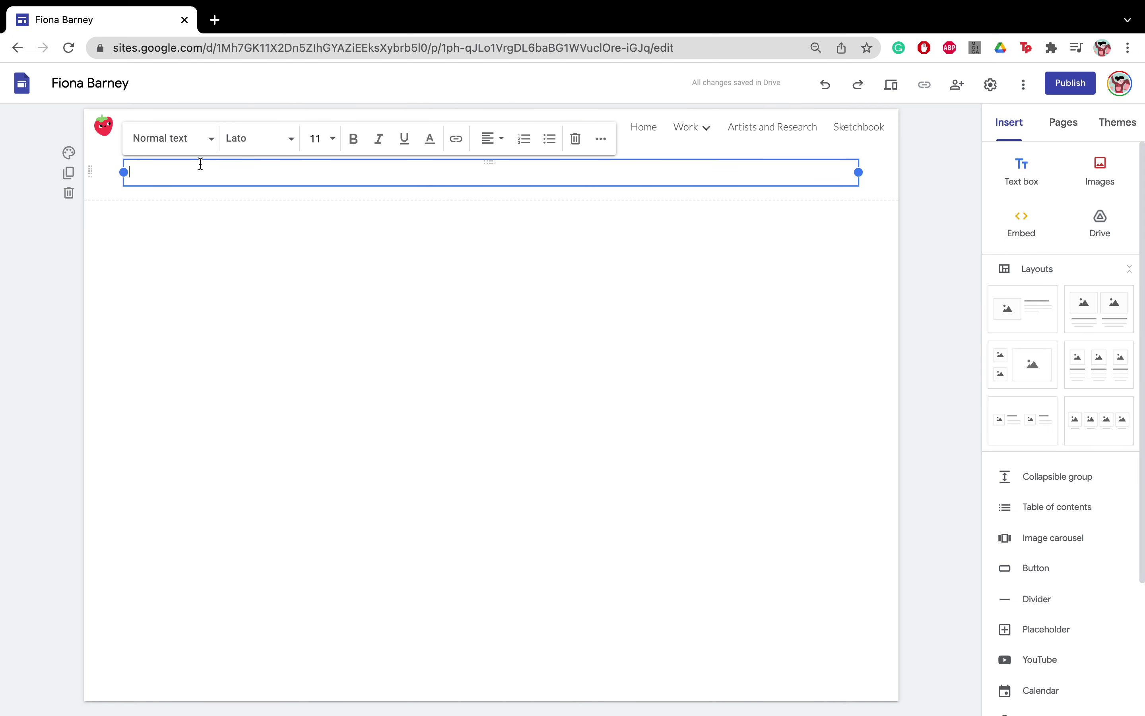
Step: Examine the style, font and text colour choices available for the new text box
left_click(200, 142)
left_click(235, 140)
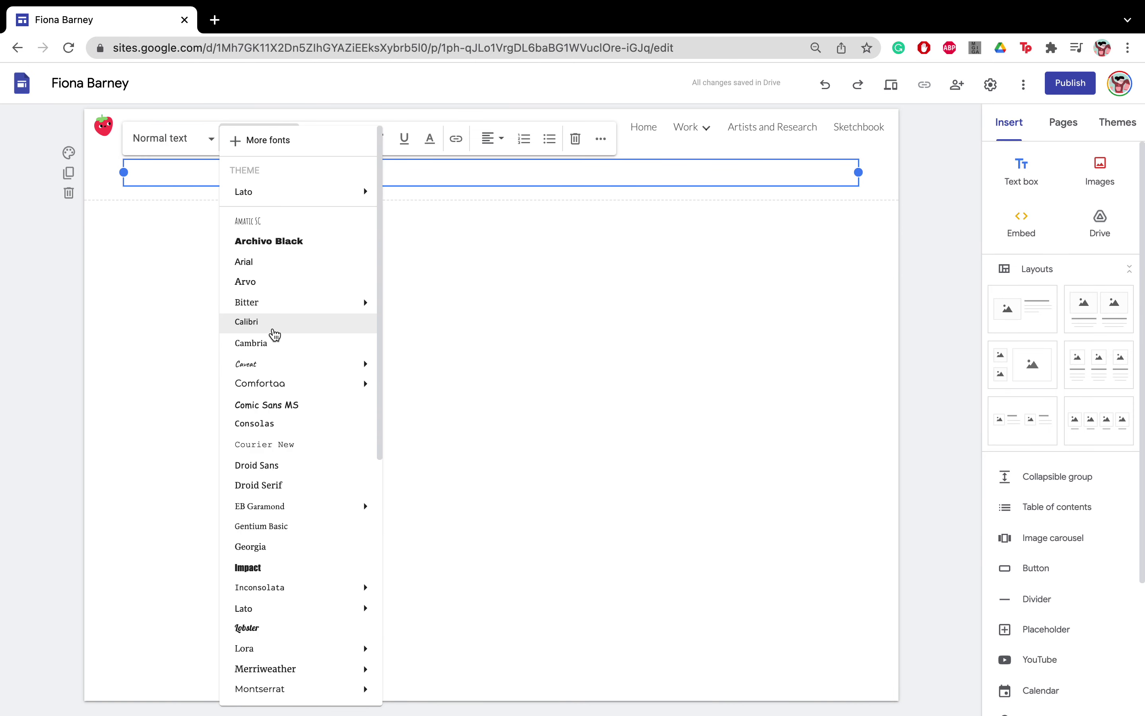
left_click(423, 191)
left_click(217, 174)
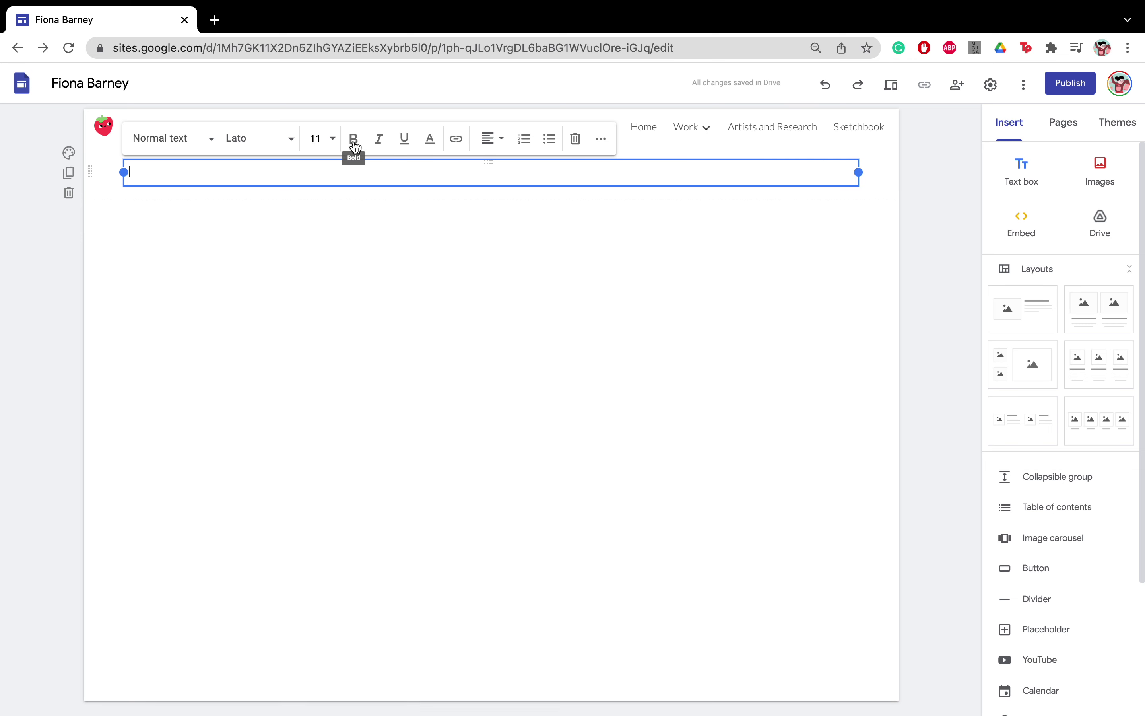
left_click(430, 138)
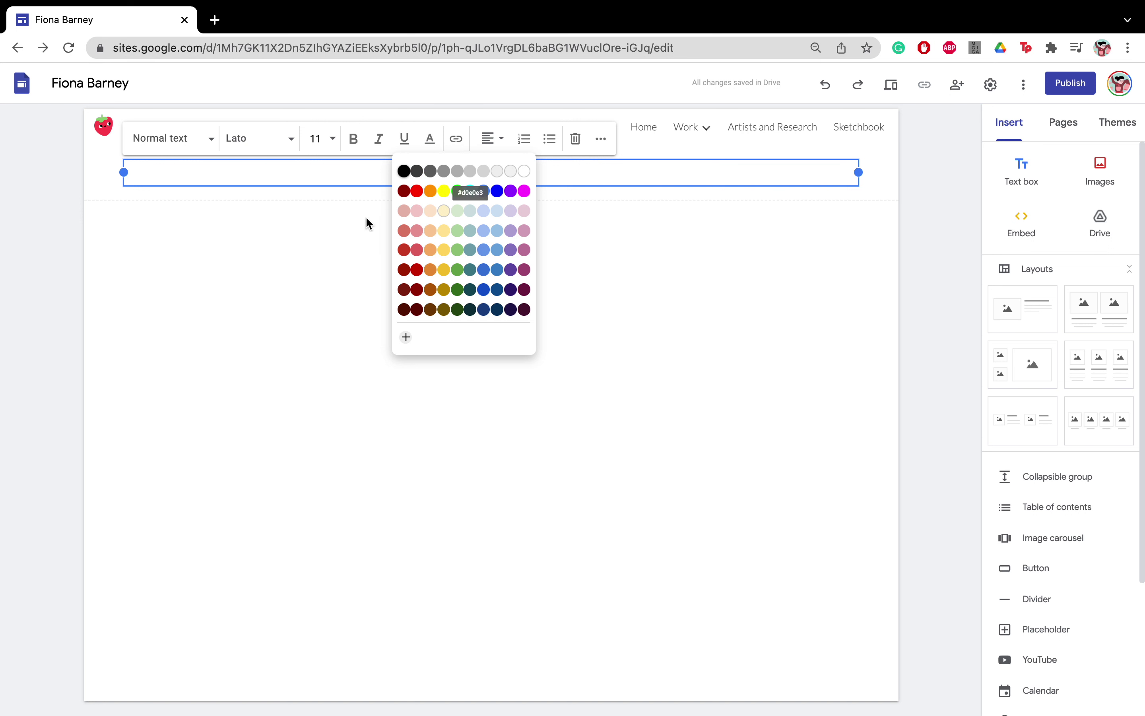
left_click(335, 180)
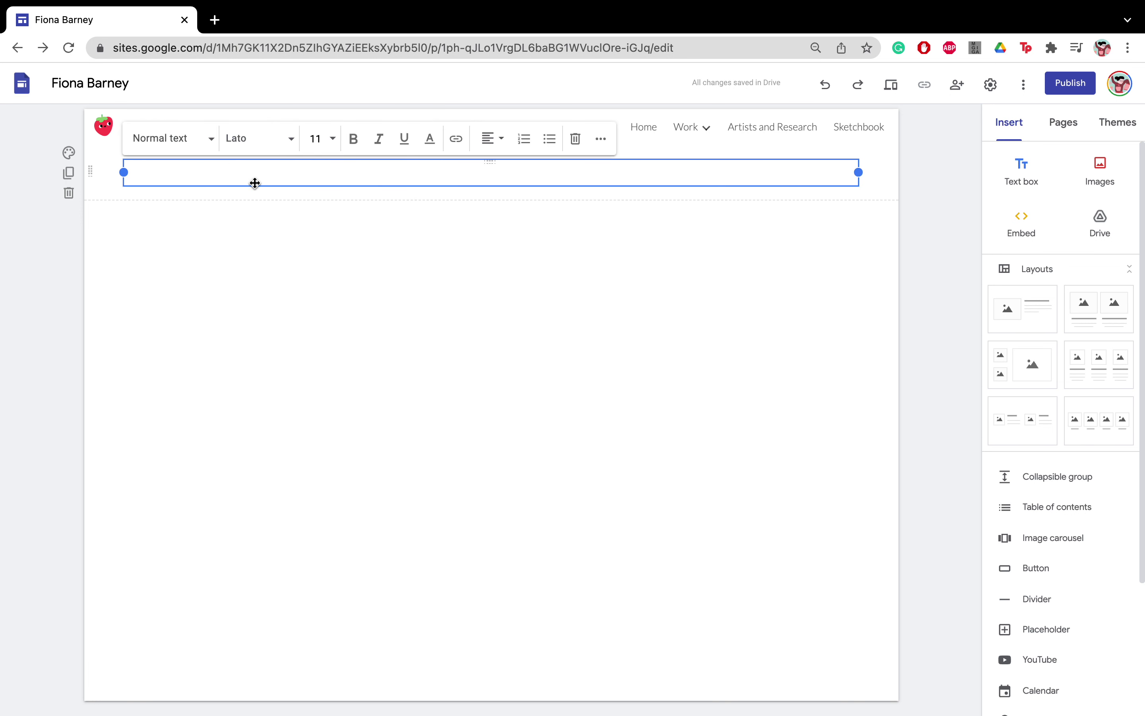
left_click(305, 241)
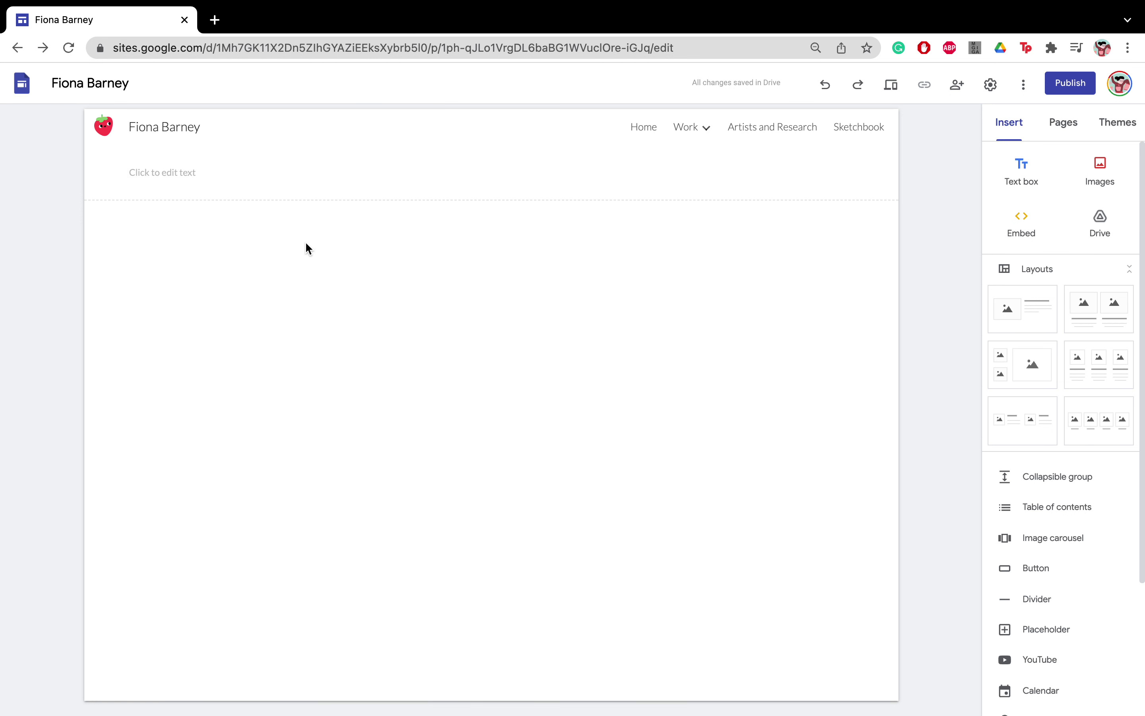
Step: Insert a text box reading WORK on the Work page and apply the Title style to it
left_click(681, 131)
left_click(1020, 179)
type("WORK")
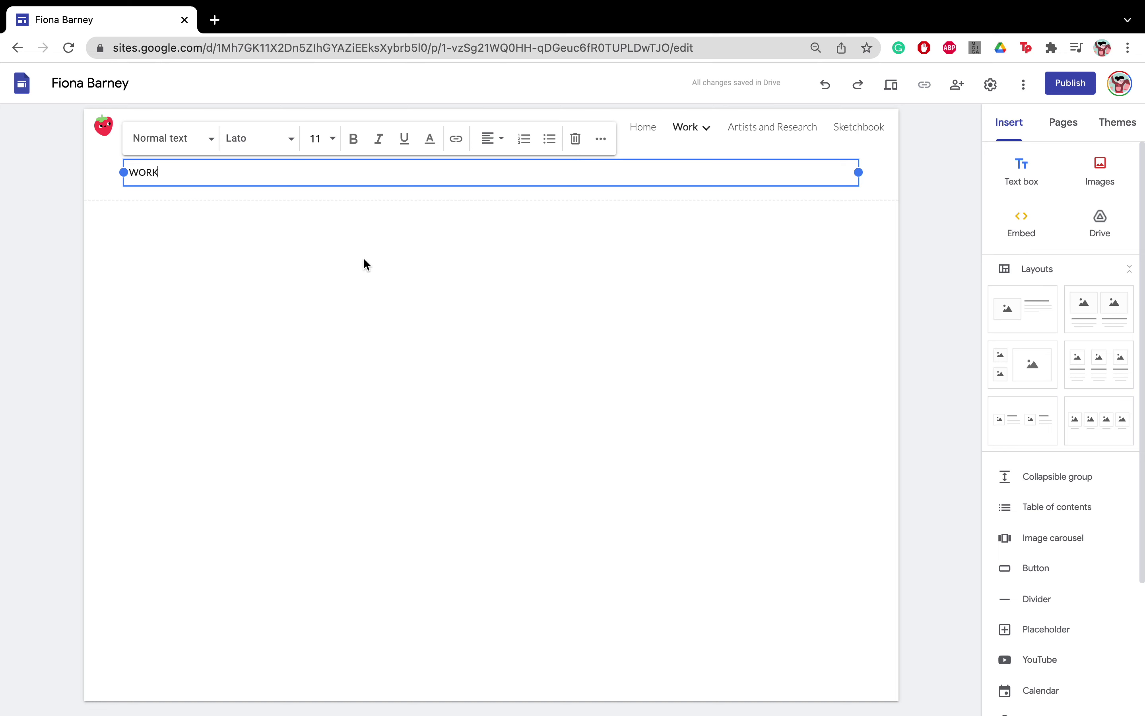
left_click_drag(222, 174, 120, 171)
left_click(192, 142)
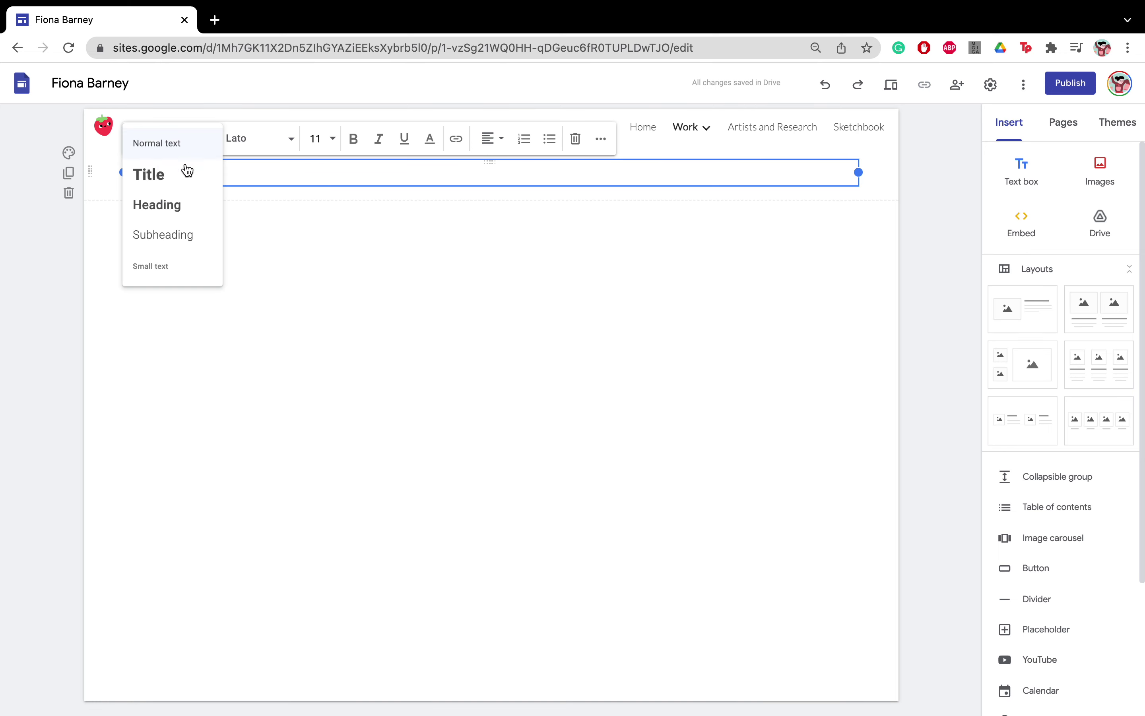
left_click(171, 179)
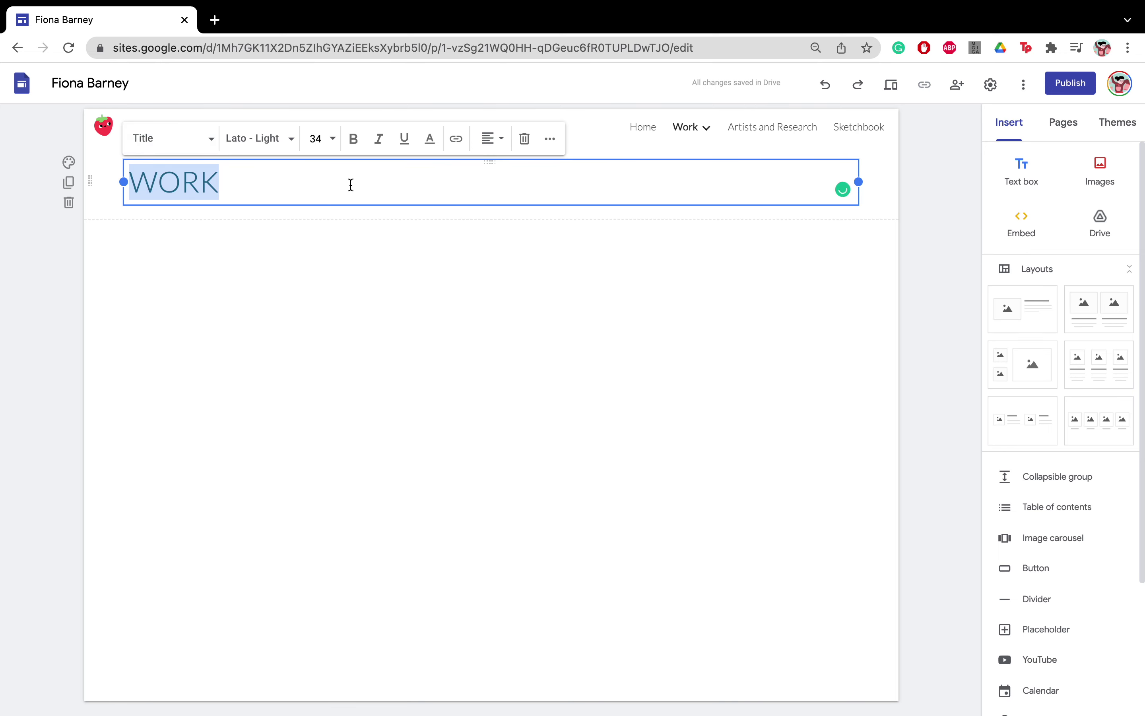
Step: Colour the WORK title black and make it bold
left_click(431, 138)
left_click(402, 169)
left_click(353, 139)
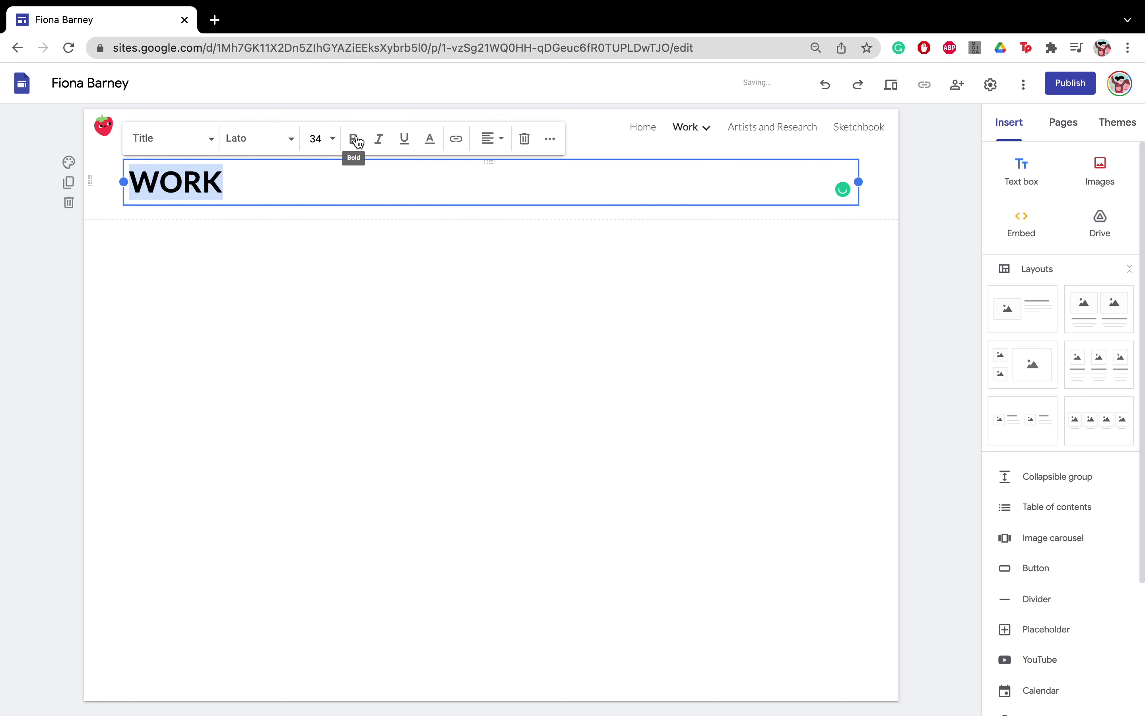
Step: Insert a space between each letter of the title so it reads W O R K
left_click(221, 190)
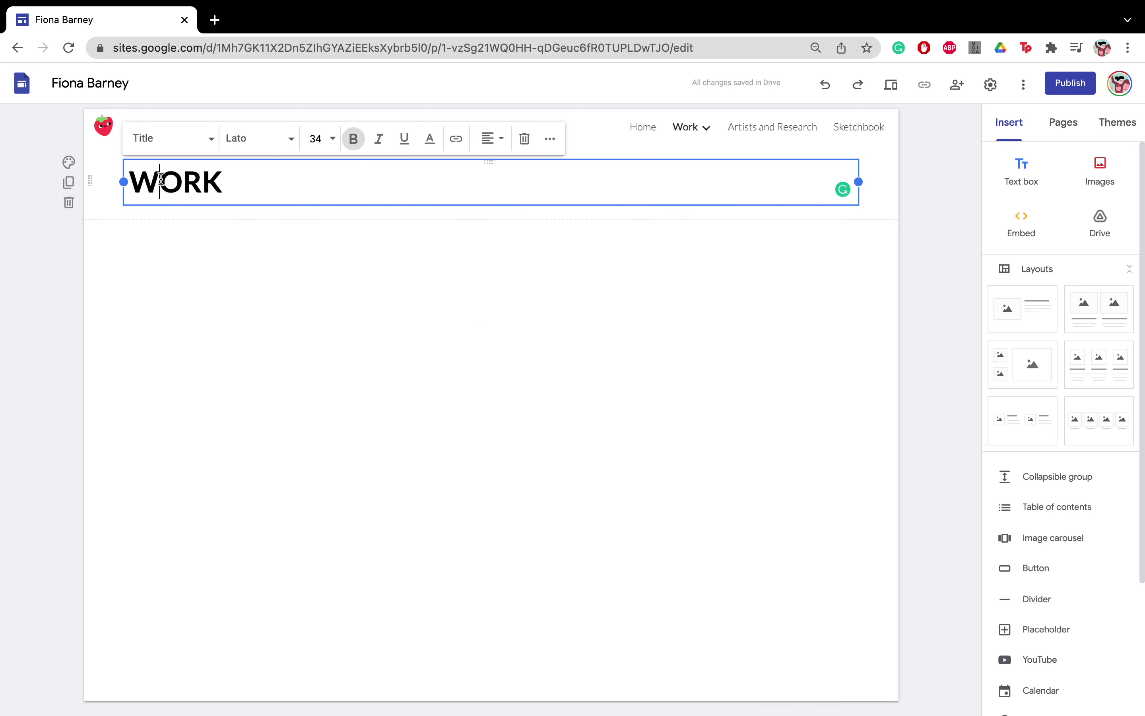
left_click(190, 181)
left_click(216, 181)
left_click(240, 181)
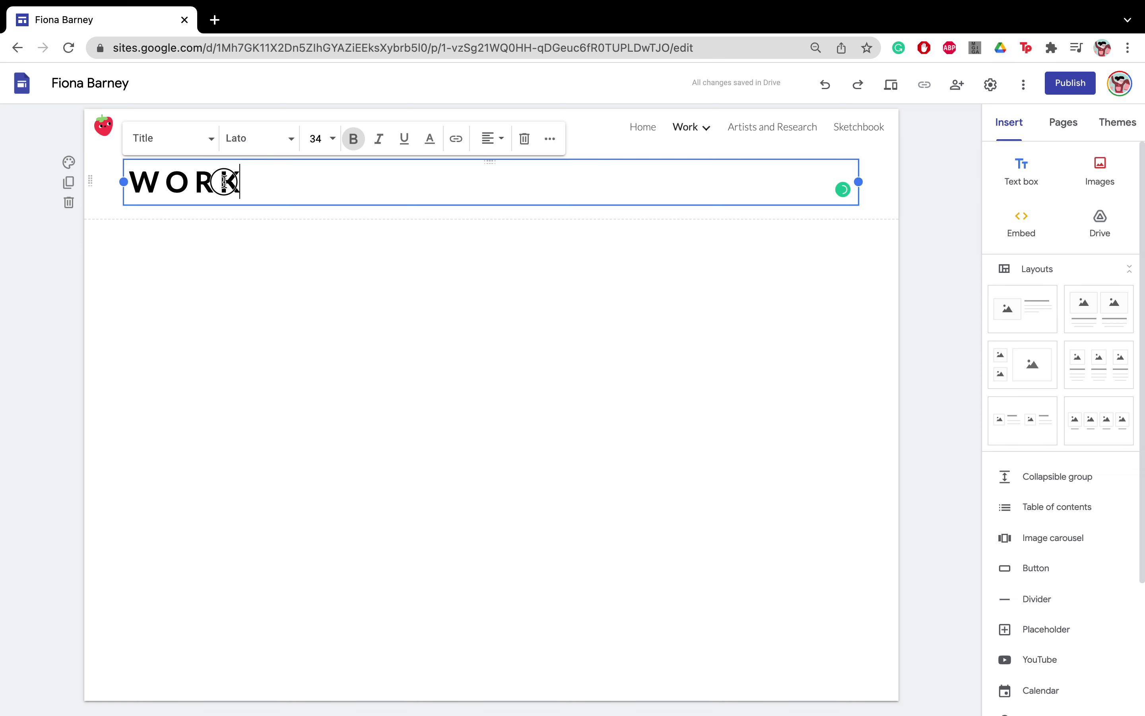
Step: Centre the W O R K title horizontally in its text box
left_click_drag(240, 181, 108, 183)
left_click(490, 138)
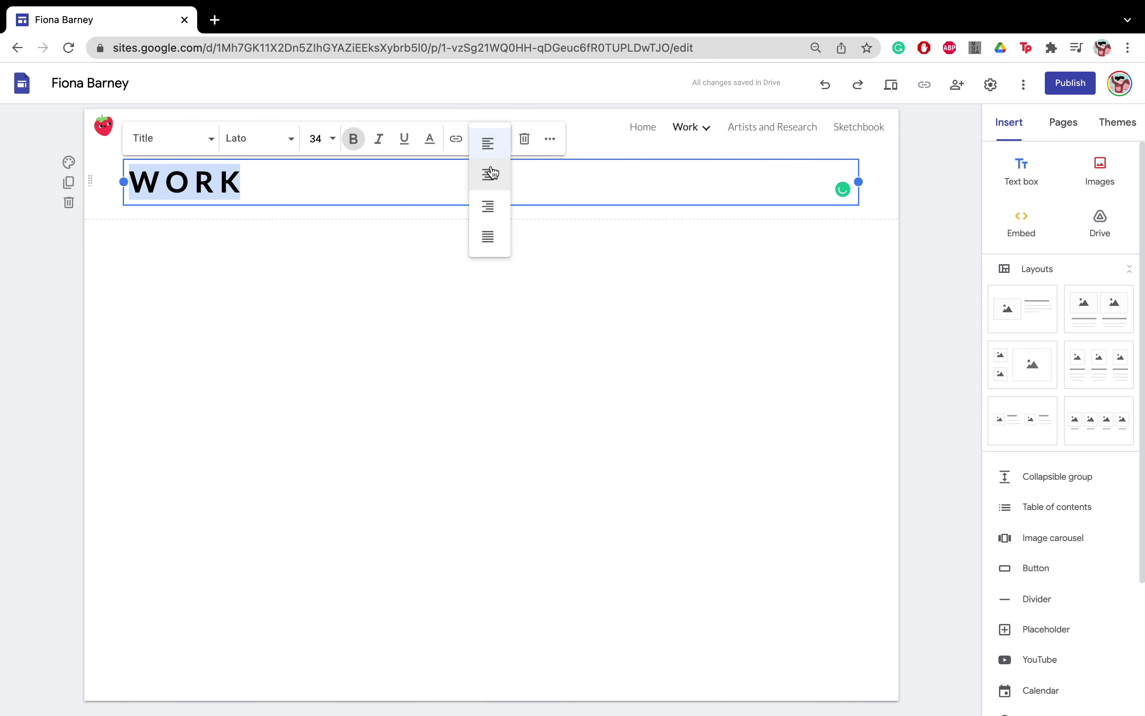
left_click(491, 176)
left_click(394, 303)
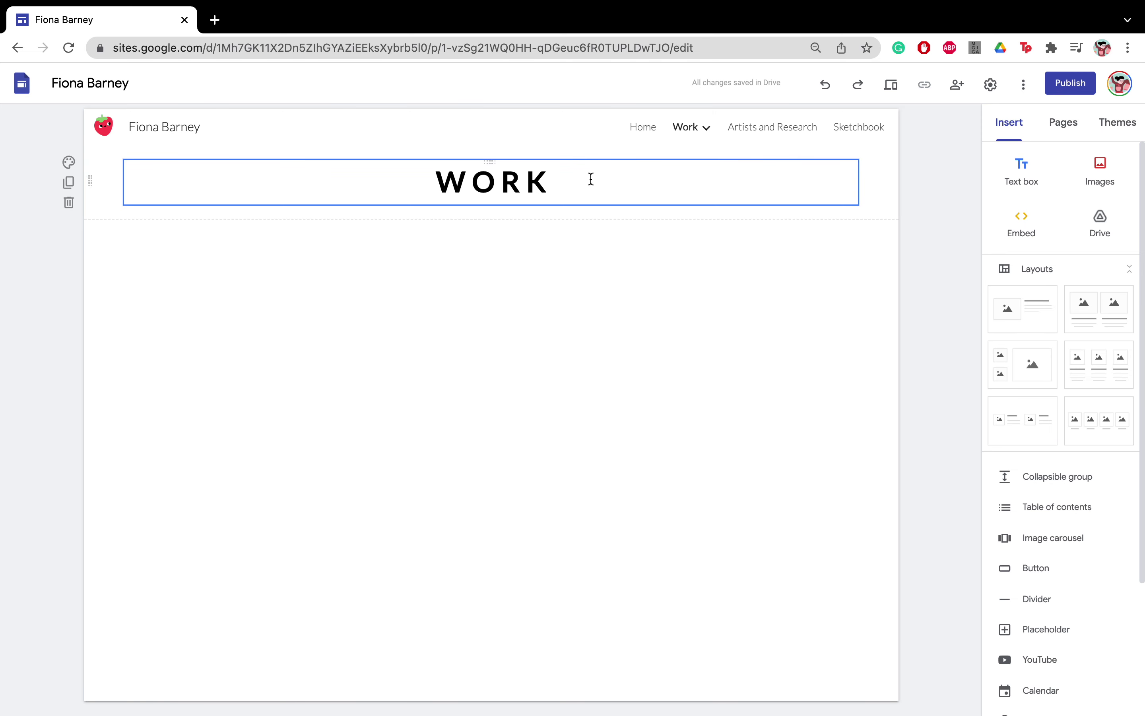
left_click_drag(588, 181, 394, 166)
left_click(516, 291)
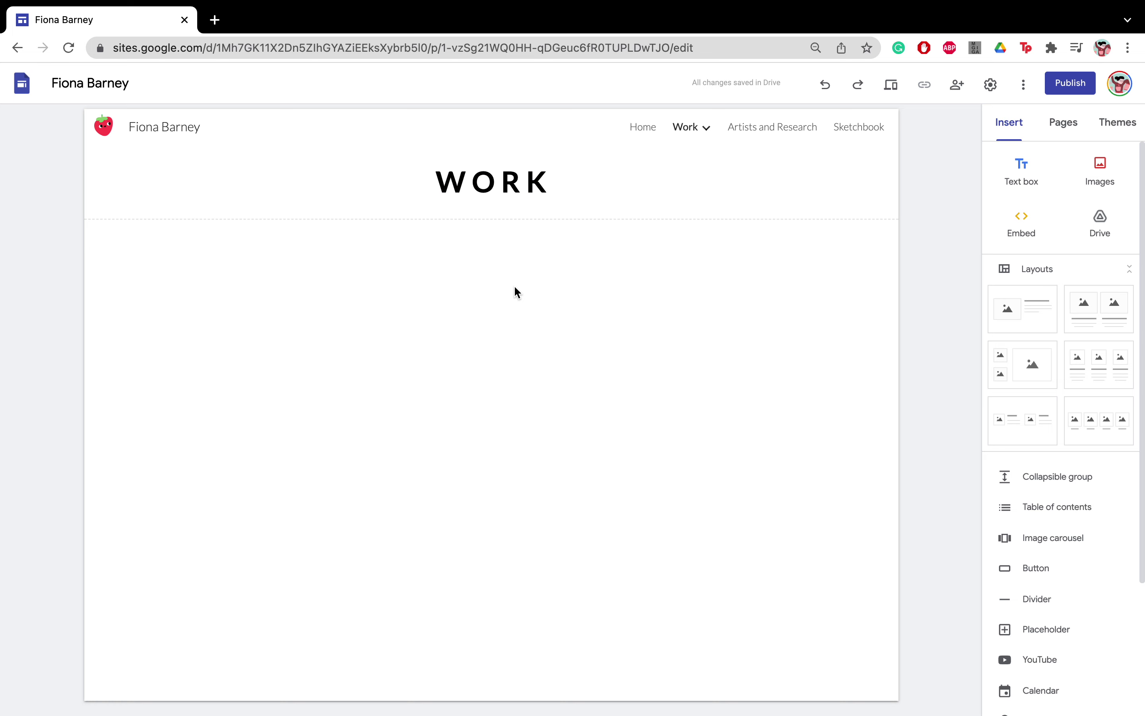
Step: Open the Paintings subpage and insert a text box reading Paintings
mouse_move(691, 127)
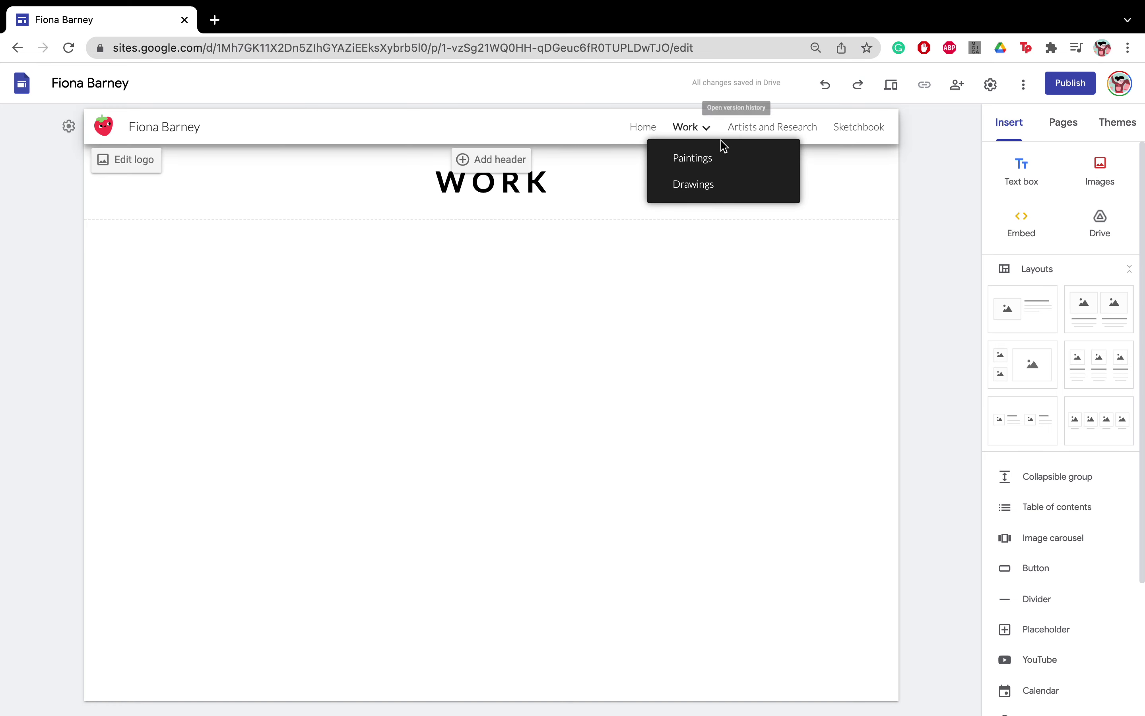
left_click(704, 164)
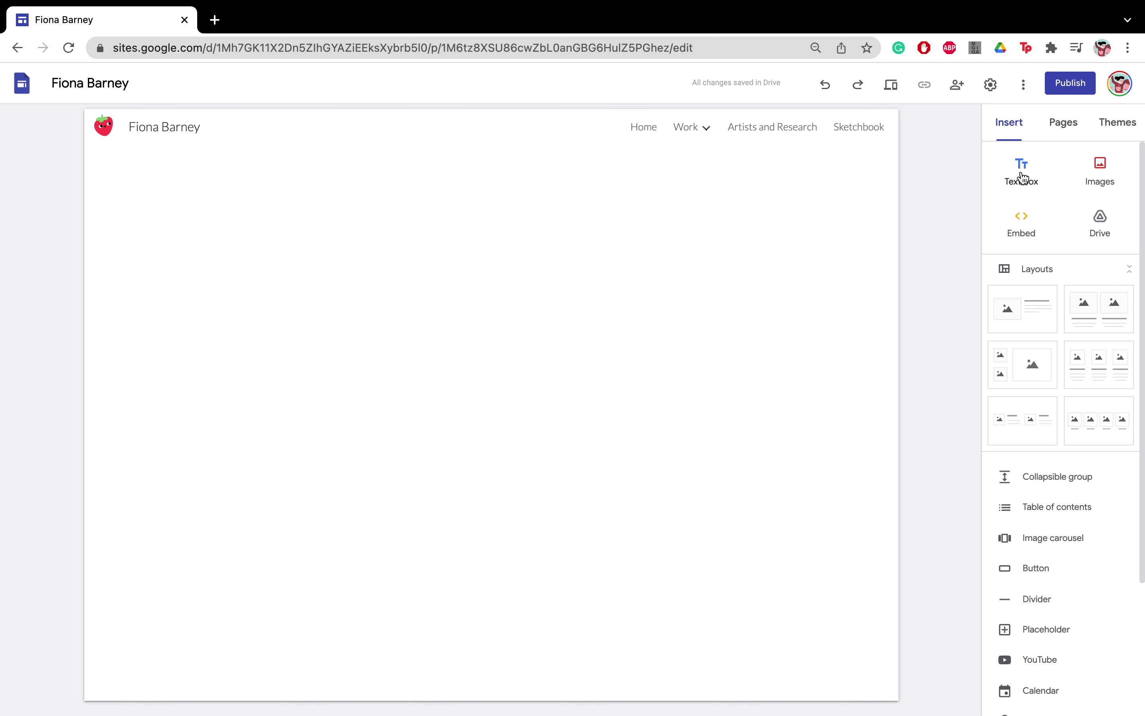
left_click(1039, 186)
type("Paintings")
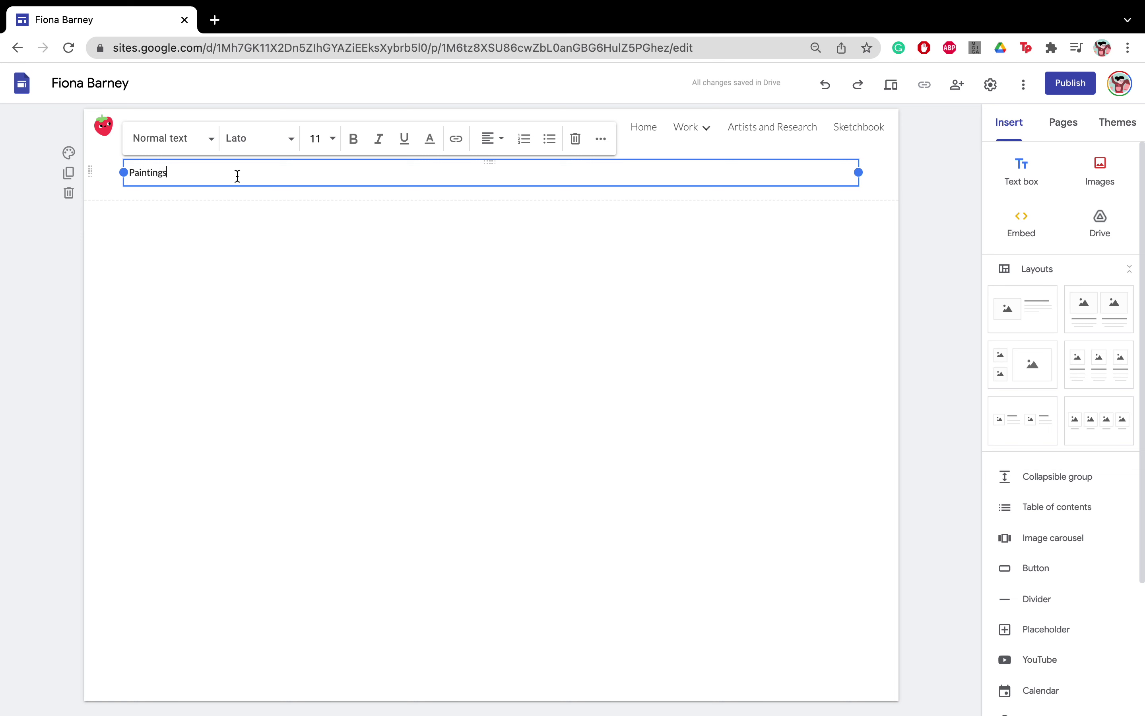
Step: Format the Paintings text as bold, size 18 and centred
left_click_drag(235, 172, 109, 161)
left_click(353, 139)
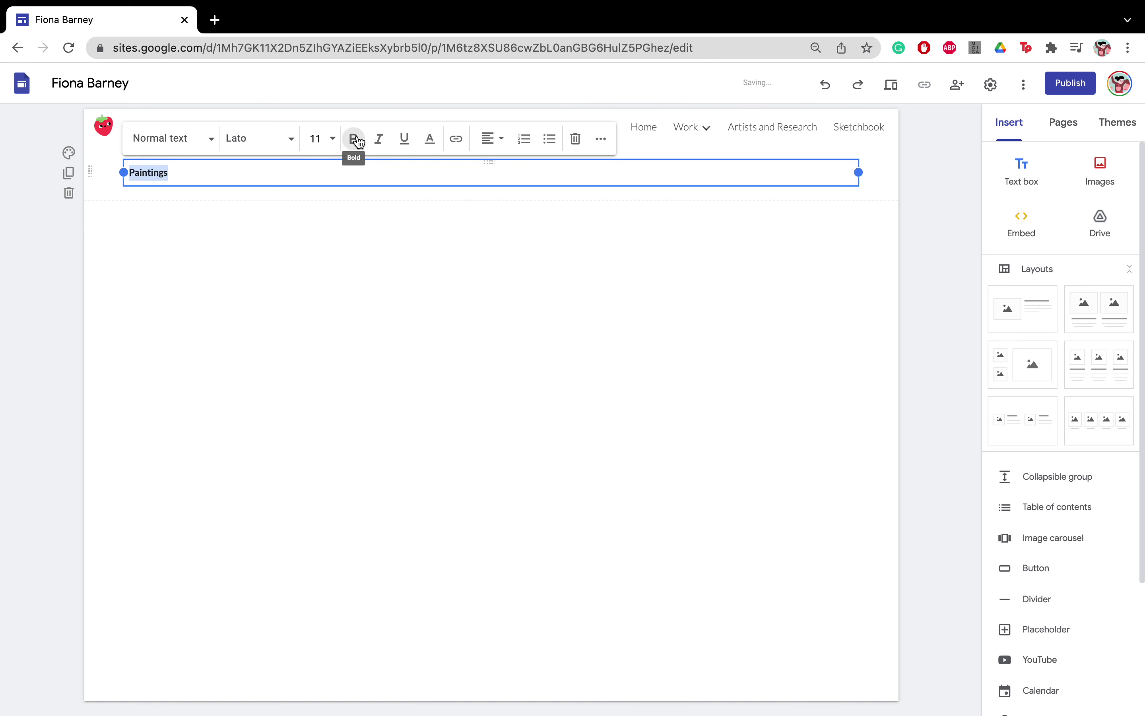
left_click(318, 137)
left_click(314, 358)
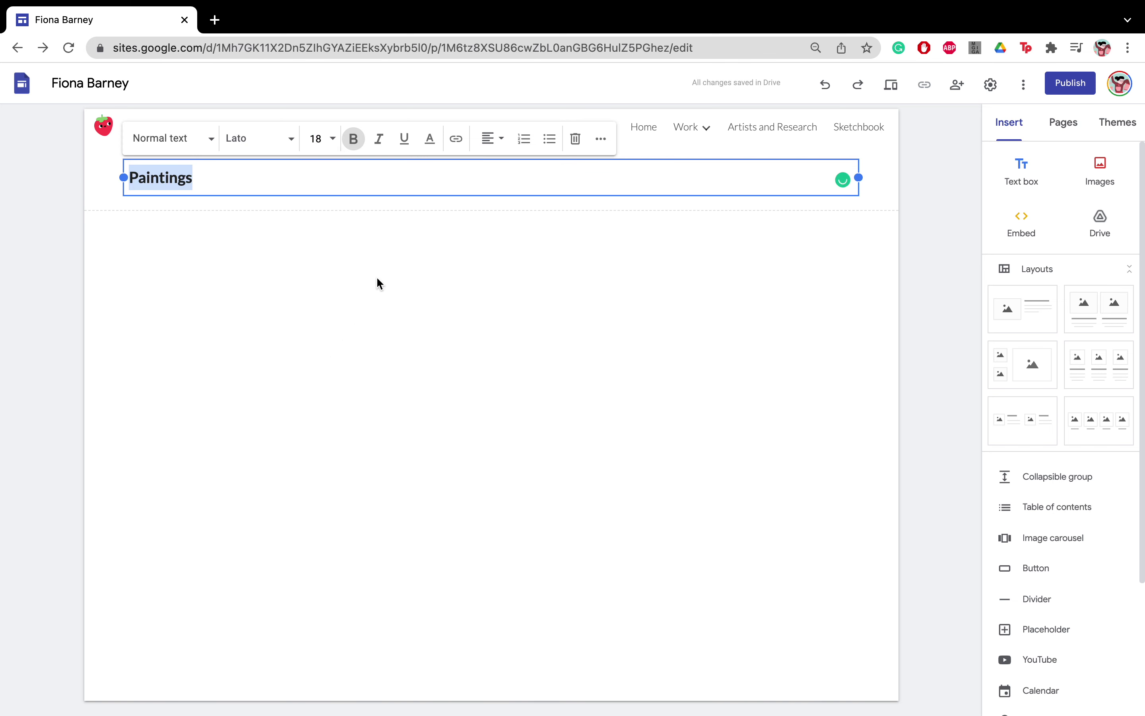
left_click(492, 139)
left_click(493, 180)
left_click(500, 273)
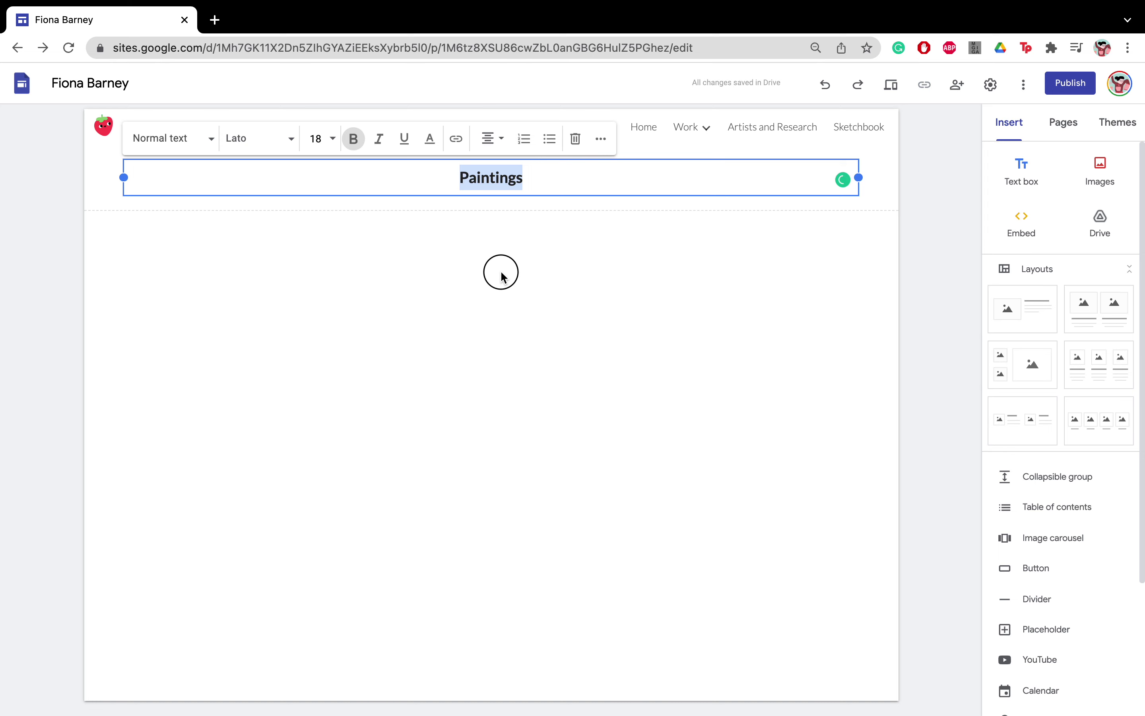
Step: Return to the Work page and insert the layout with four captioned image placeholders in a row
left_click(639, 127)
left_click(684, 129)
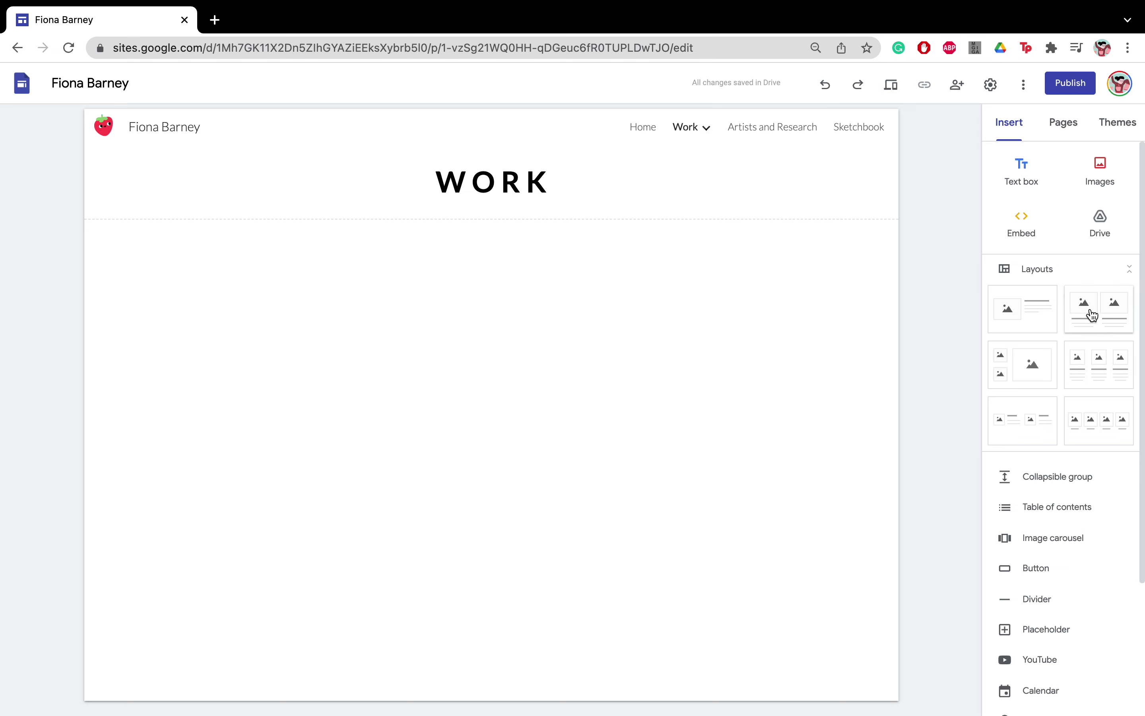
left_click(1096, 415)
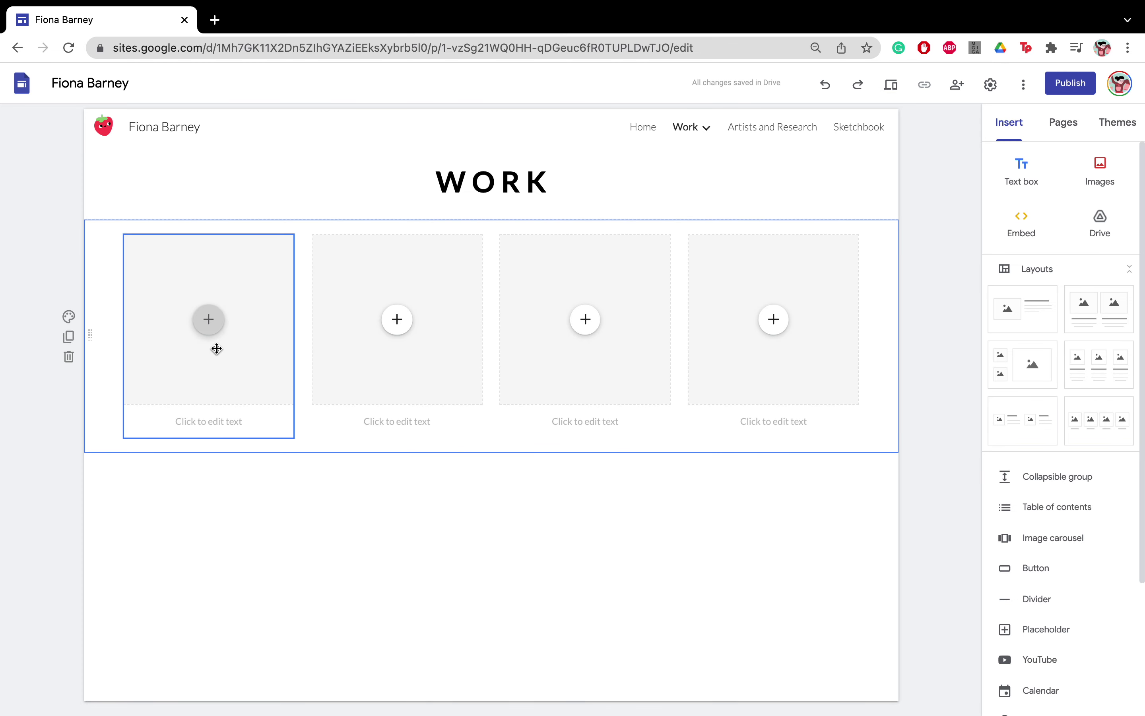
Step: Delete the caption under the first image placeholder and duplicate the four-image section
left_click(220, 421)
left_click(226, 475)
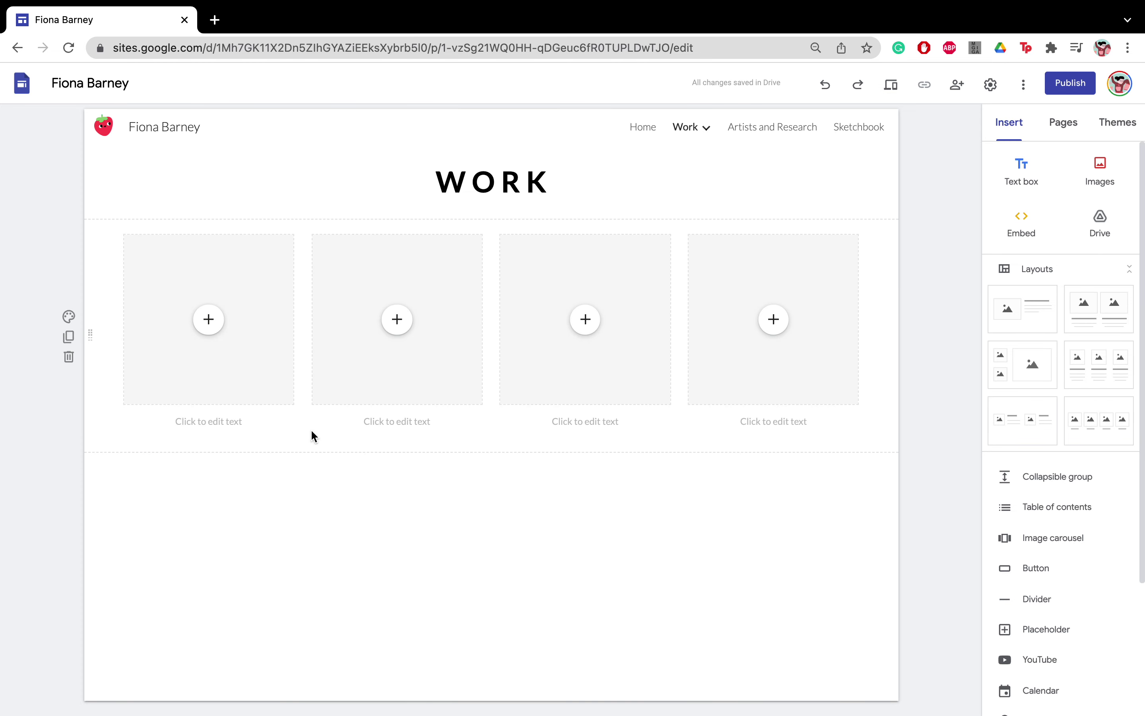
left_click(288, 430)
left_click(291, 428)
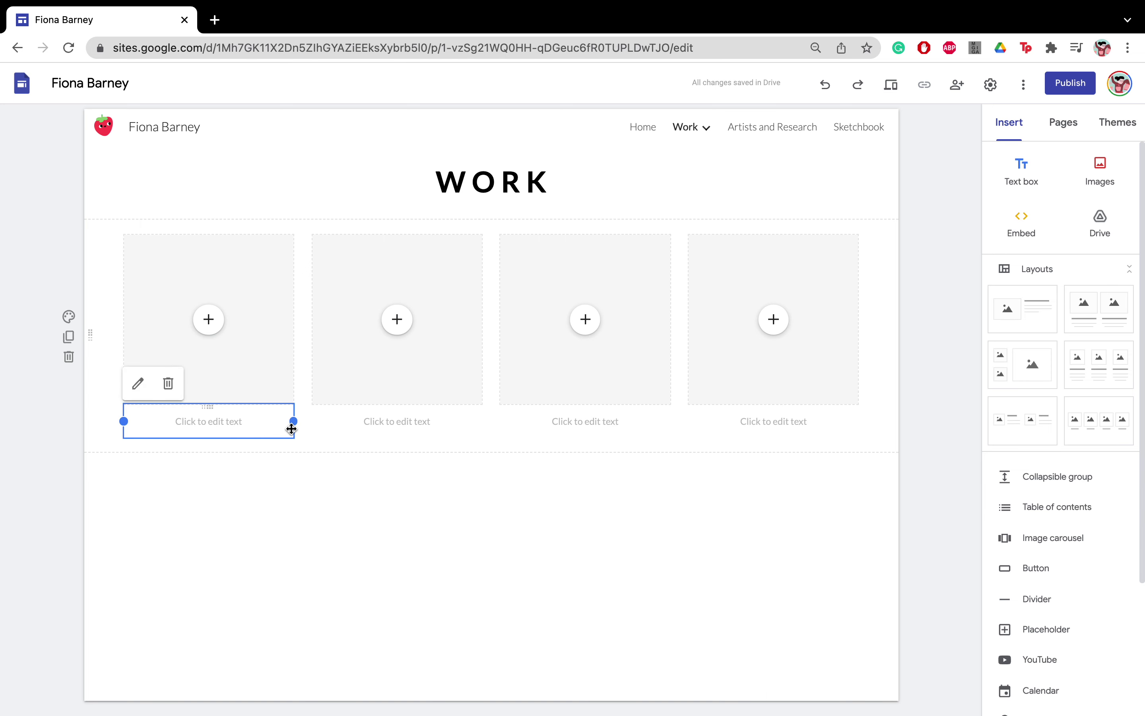
key("Delete")
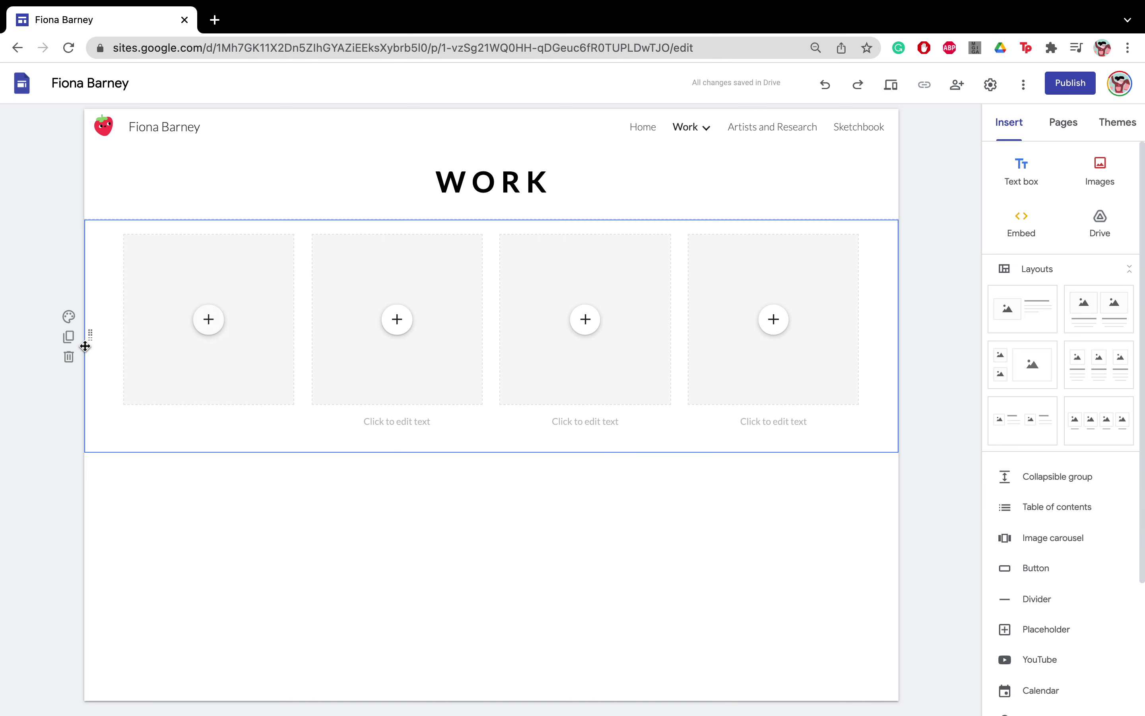
left_click(70, 338)
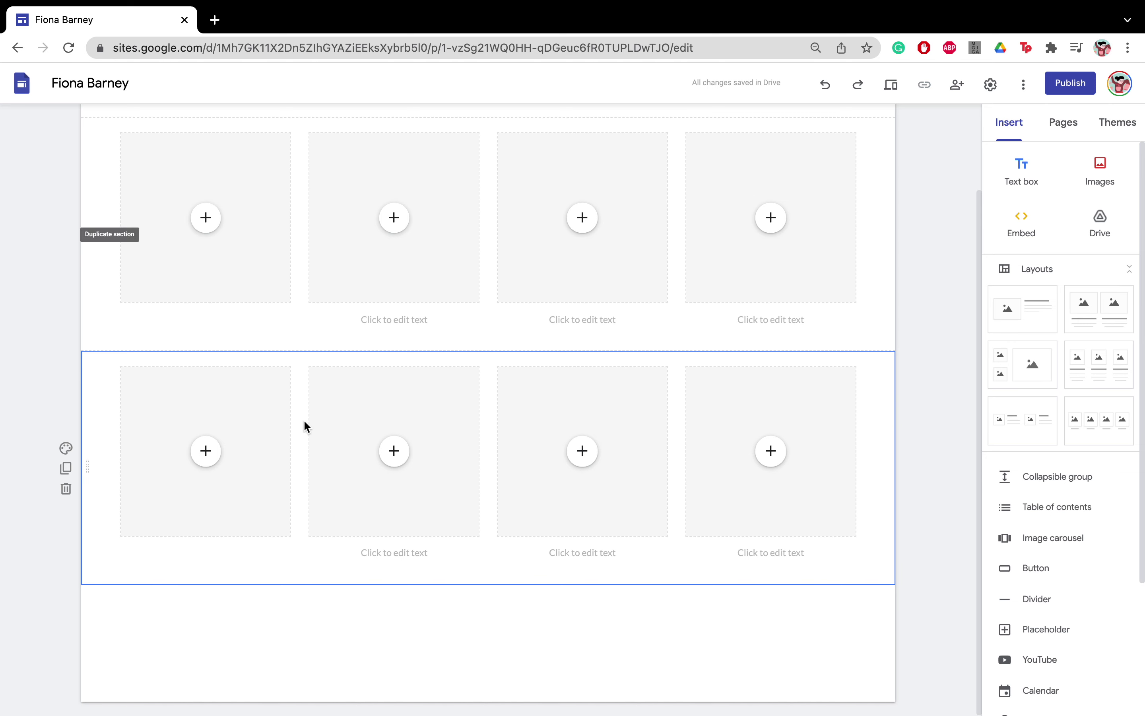
Step: Delete the remaining captions and the third and fourth image placeholders from the upper image row
left_click(380, 331)
left_click(380, 331)
key("Delete")
left_click(601, 328)
key("Delete")
left_click(731, 336)
left_click(739, 331)
key("Delete")
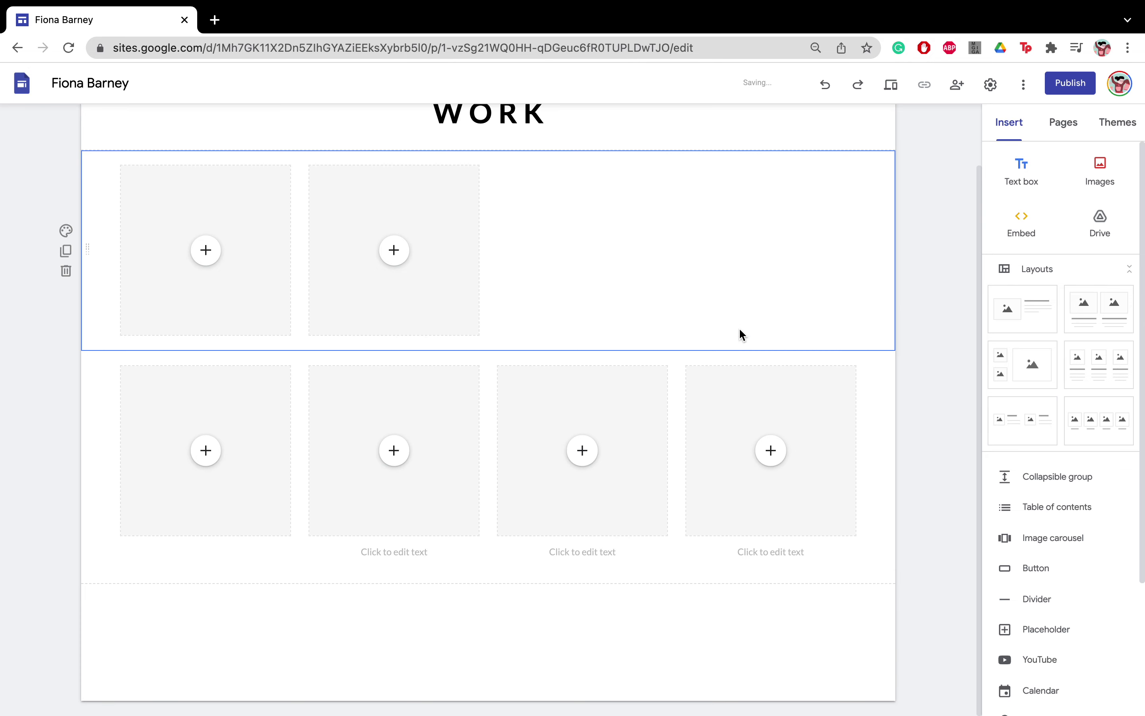
Step: Insert a text box and move it into the empty space beside the upper row's two image placeholders
left_click(1000, 201)
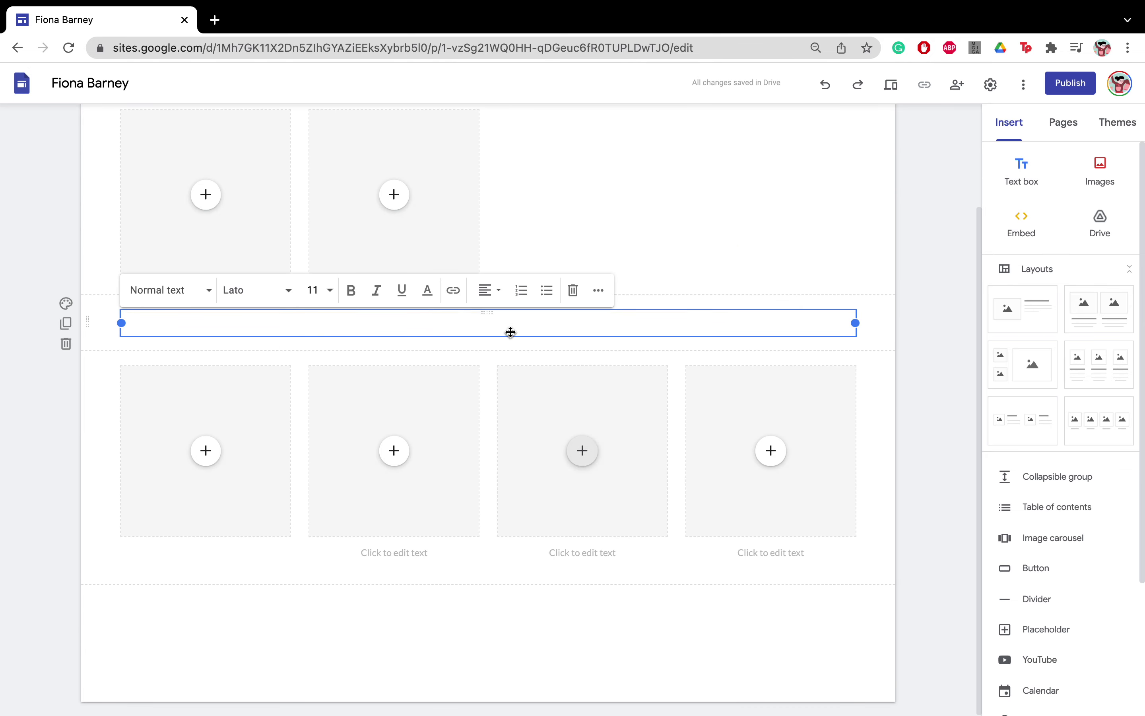
left_click_drag(558, 312, 586, 203)
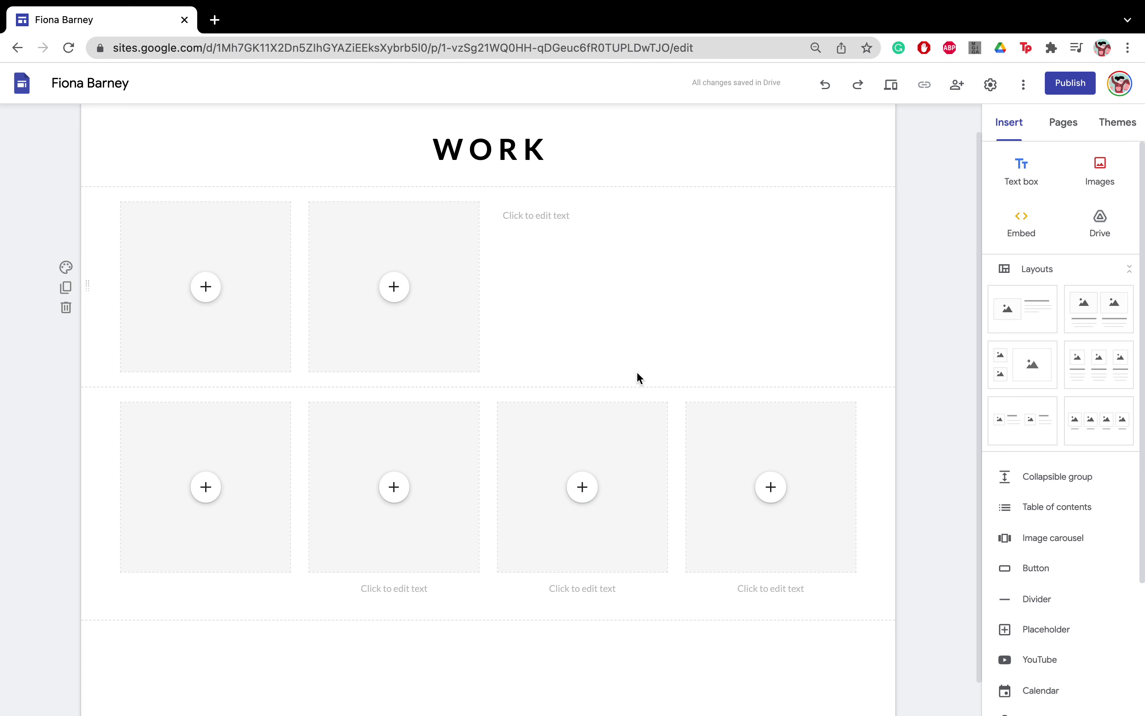
scroll(636, 370, "up", 1)
left_click(564, 259)
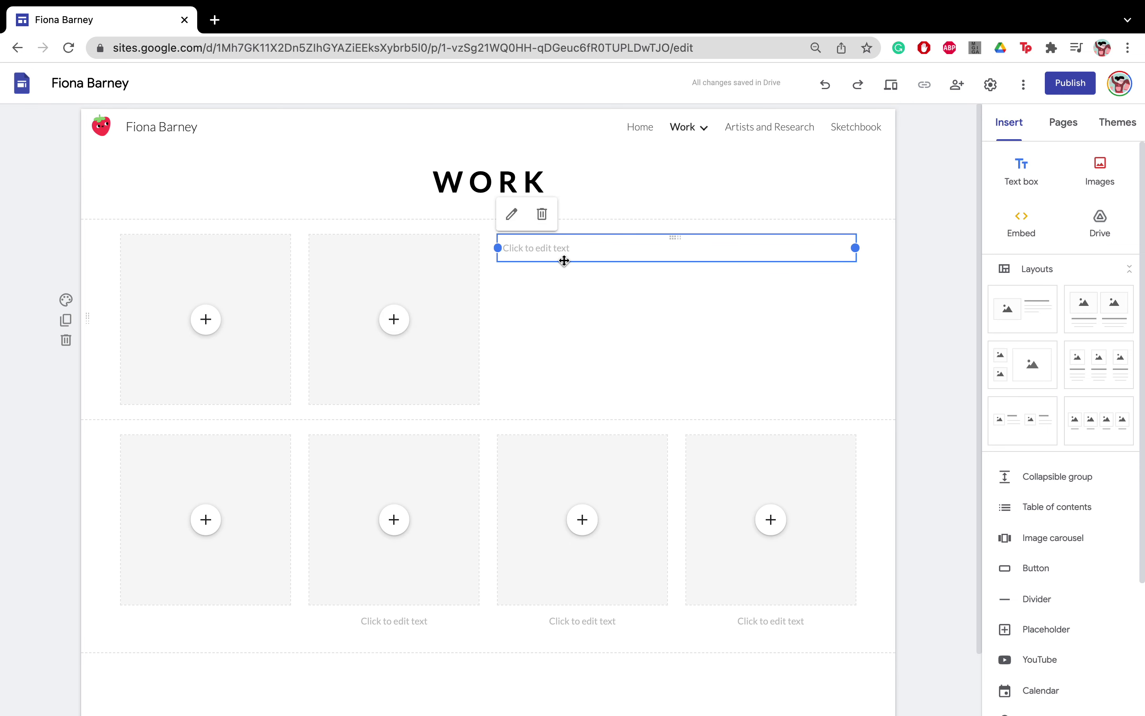
Step: Set Strawb.png as the background image of the upper section and turn off its readability adjustment
left_click(70, 301)
mouse_move(164, 400)
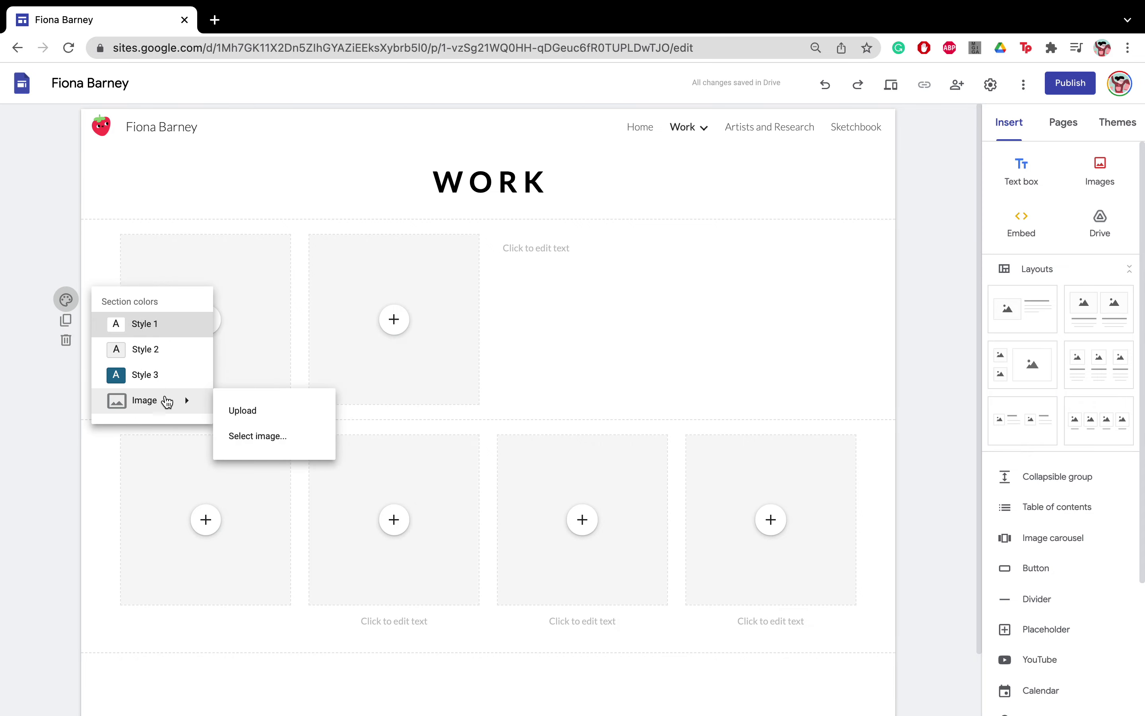
left_click(239, 411)
left_click(446, 298)
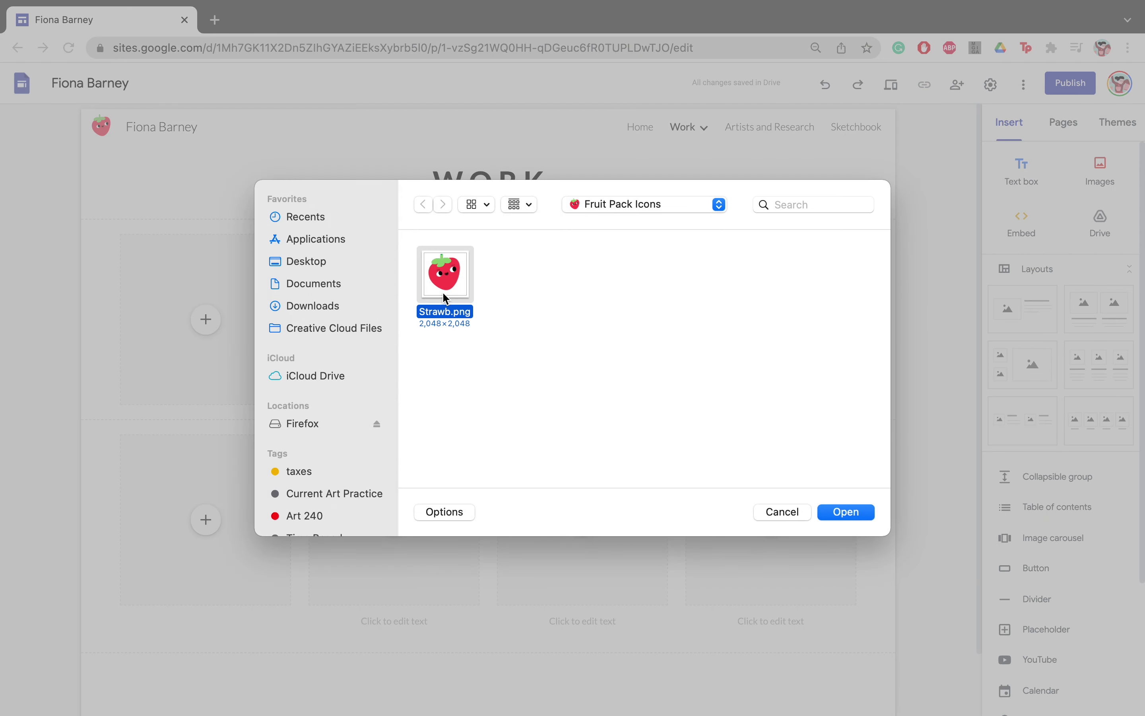
left_click(866, 512)
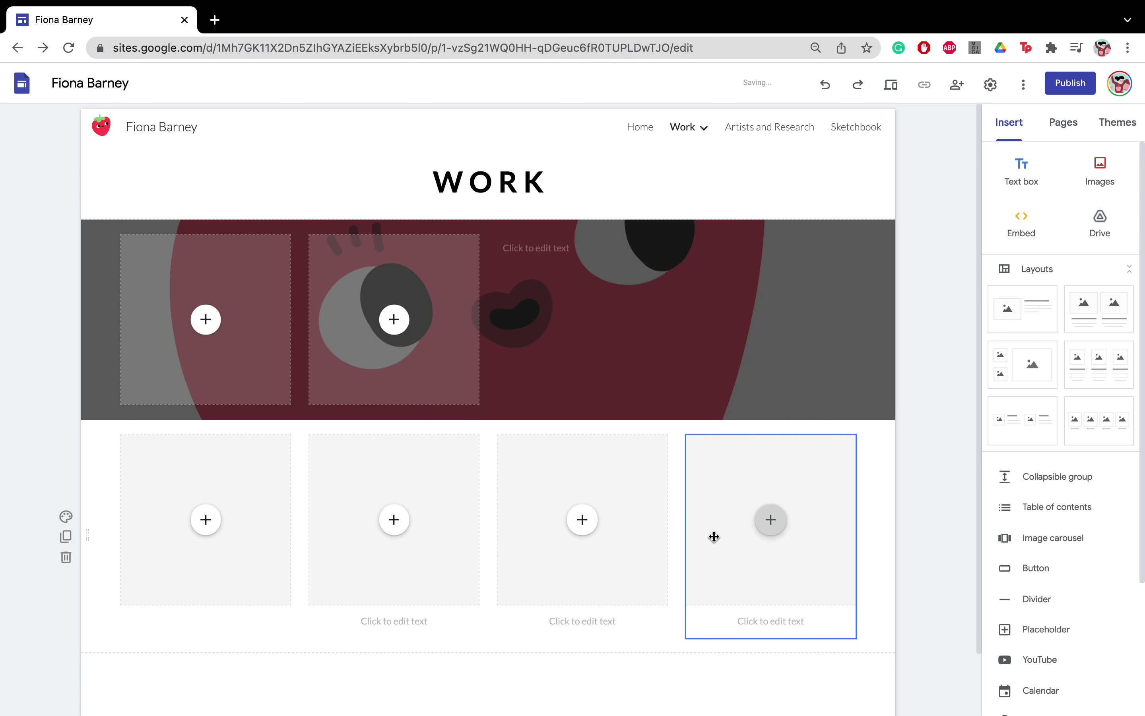
left_click(852, 406)
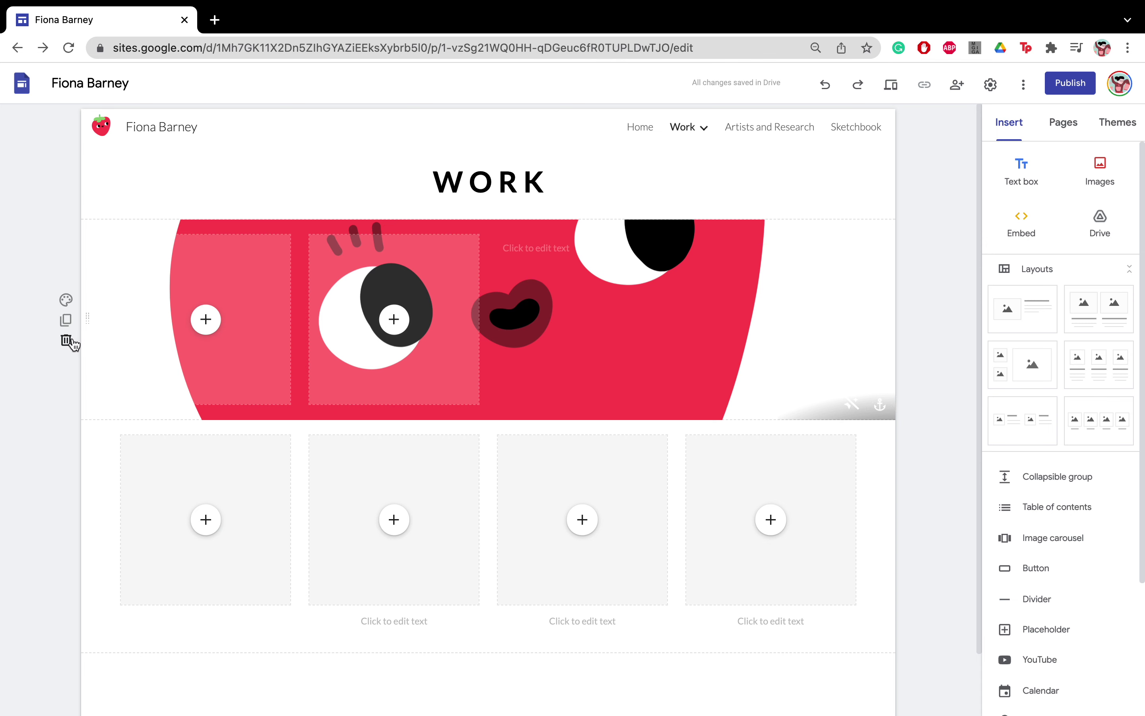
Step: Delete the upper section with the strawberry background and check which content types the second placeholder of the remaining row accepts
left_click(67, 340)
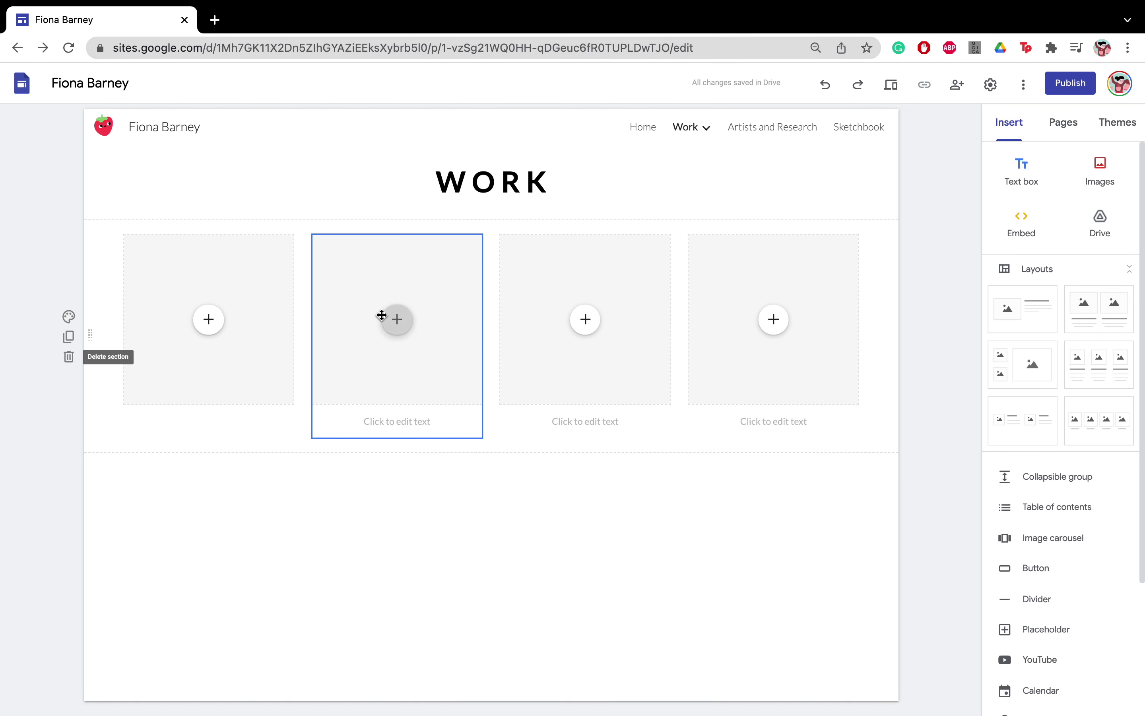
left_click(395, 331)
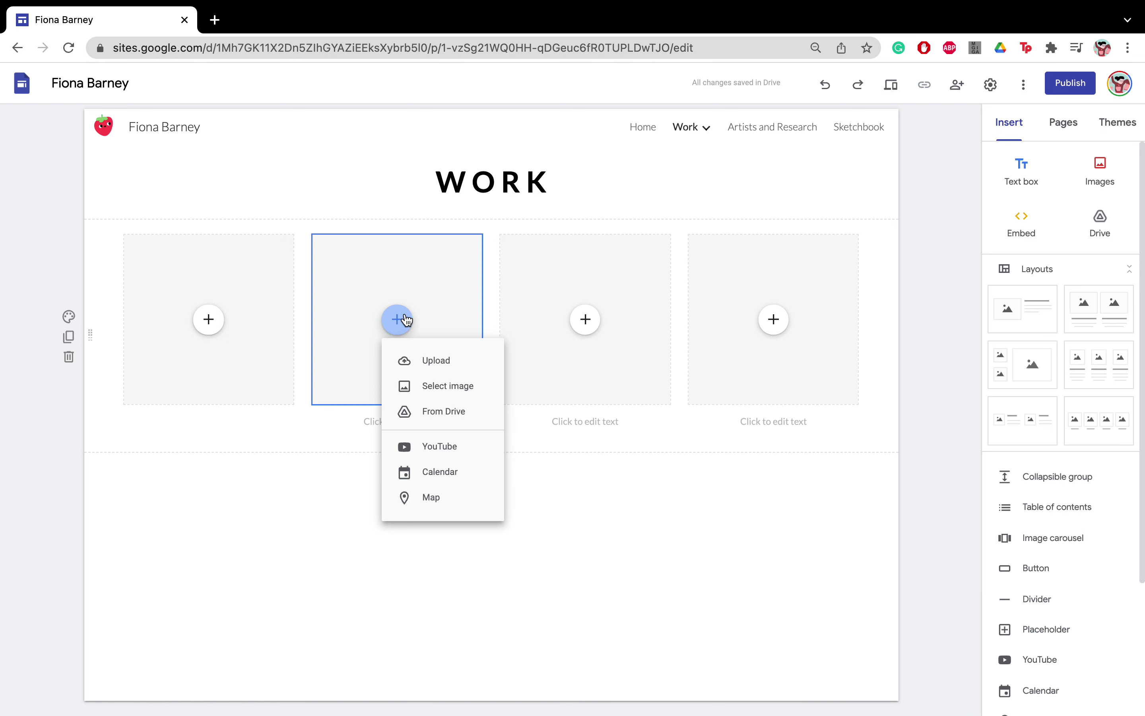
left_click(408, 316)
left_click(397, 320)
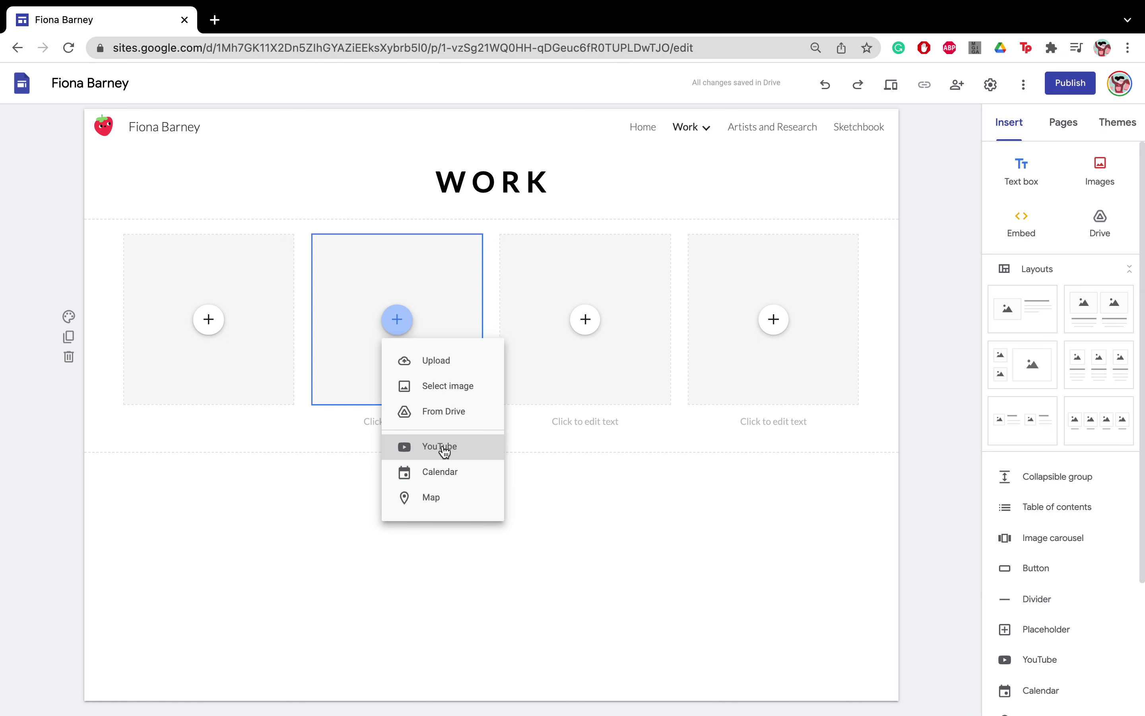
left_click(637, 601)
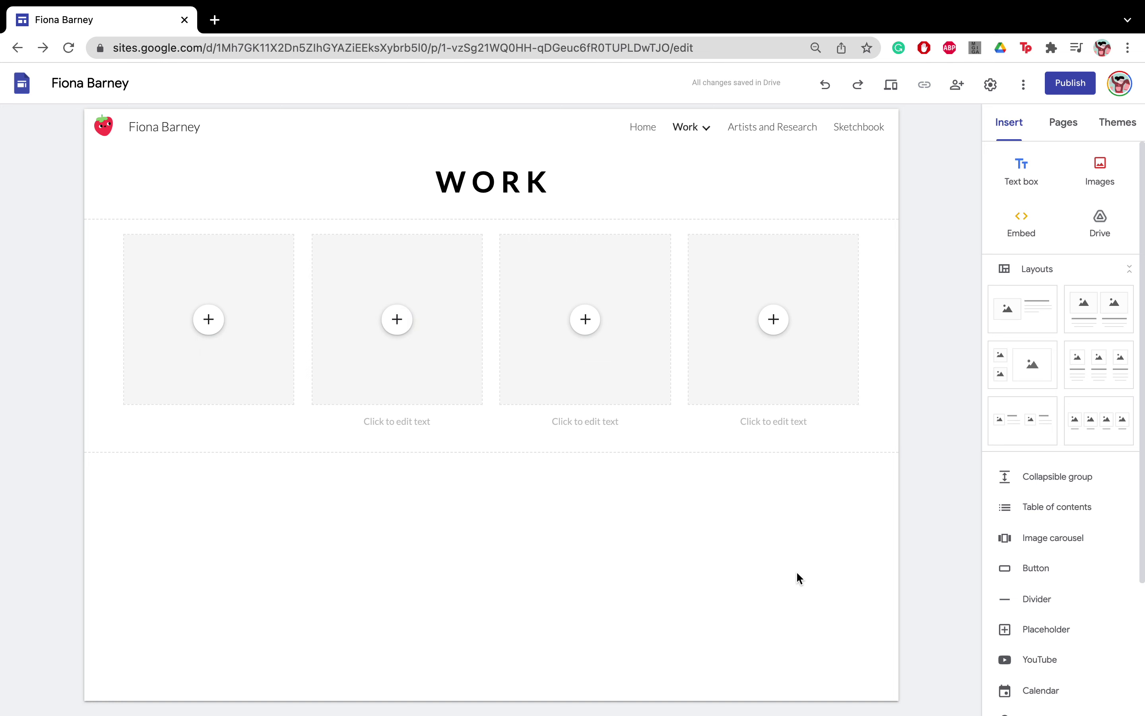
Step: Move the row's first image placeholder into its own section below and upload Egg.png from the Breakfast Pack Icons folder into it
left_click_drag(277, 400, 291, 463)
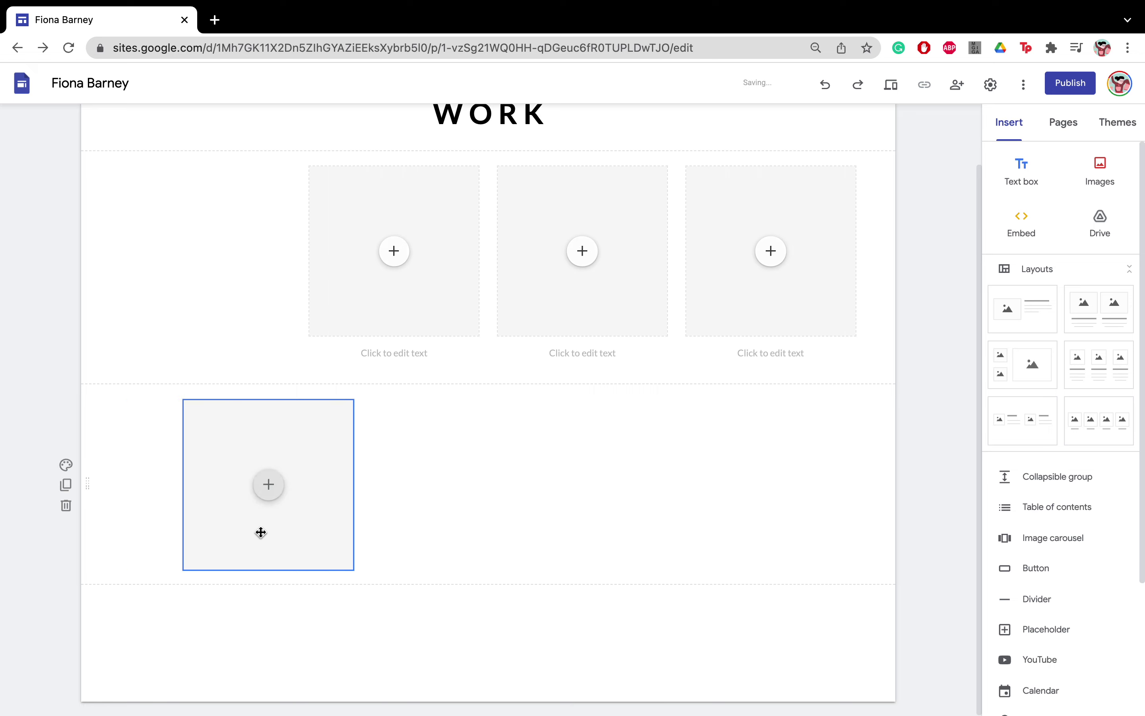
left_click(268, 484)
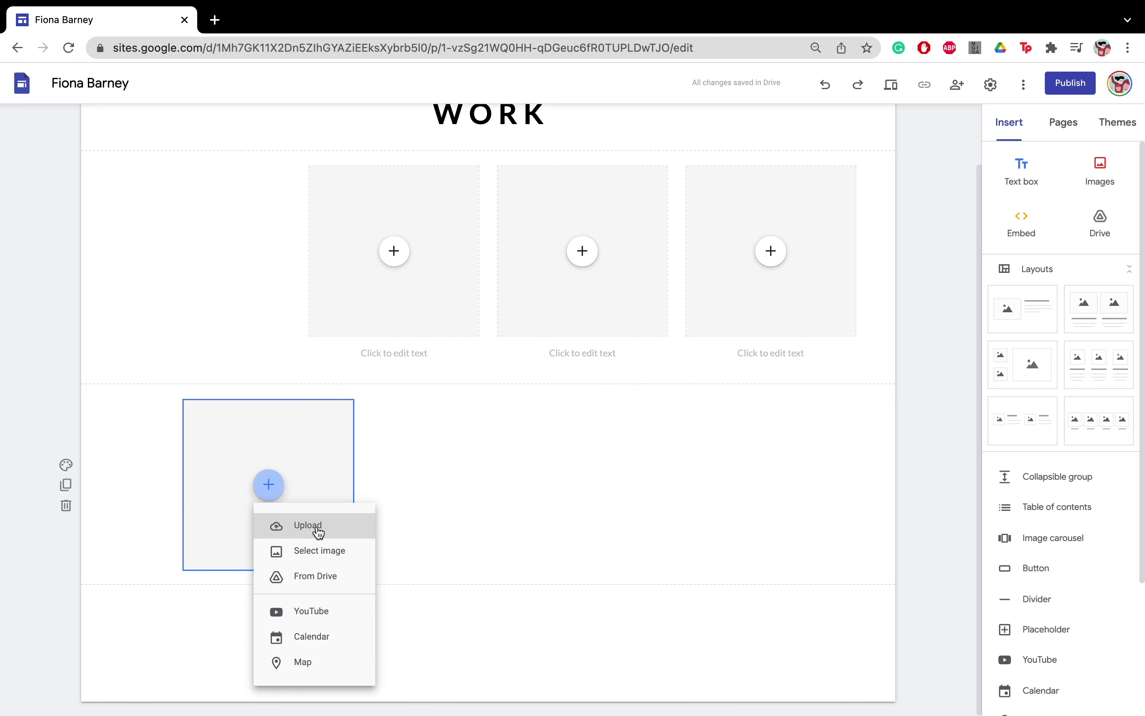
left_click(284, 525)
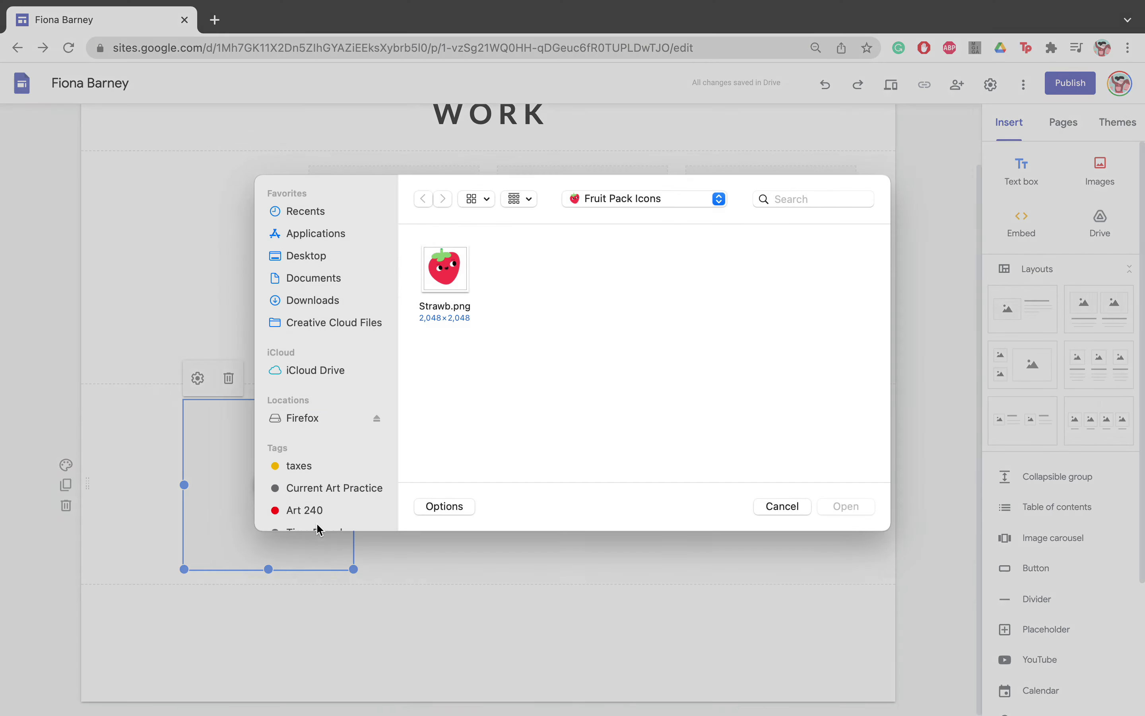
left_click(422, 206)
left_click(642, 210)
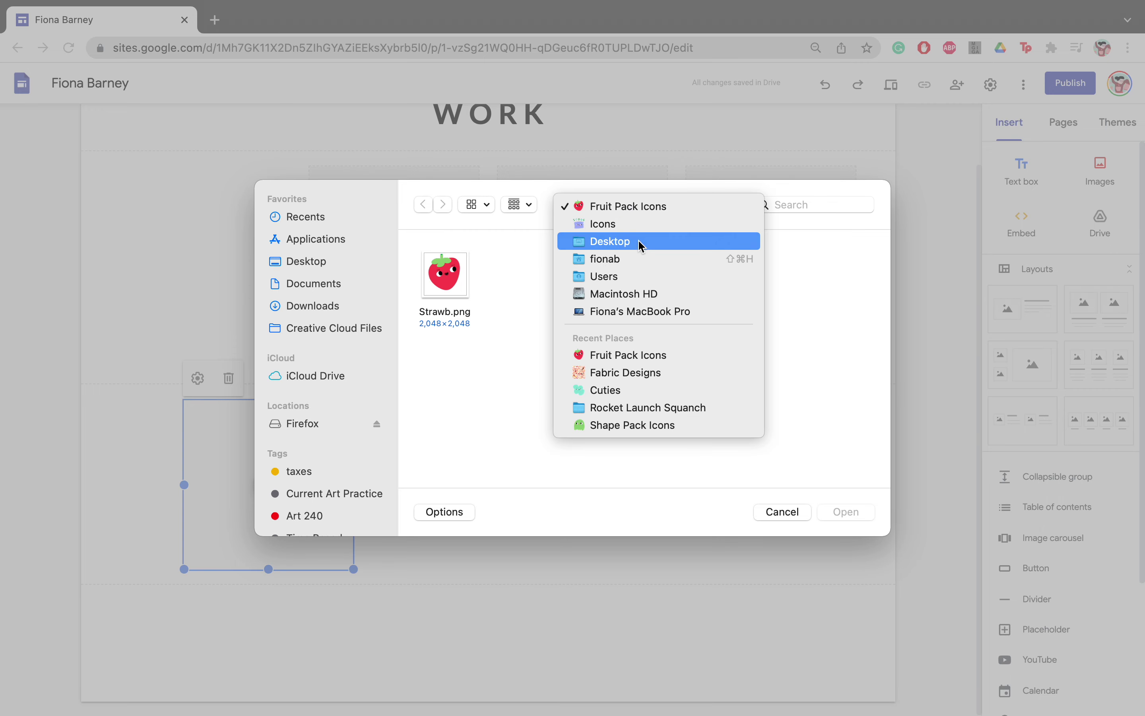
left_click(637, 225)
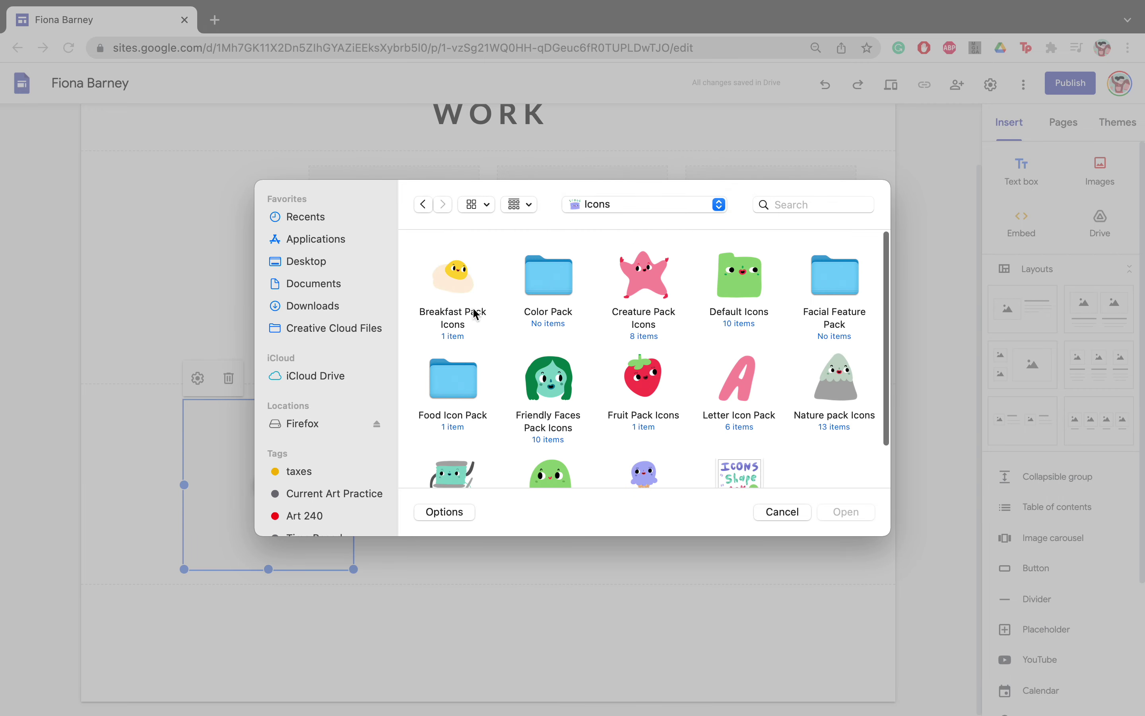
left_click(453, 287)
left_click(850, 514)
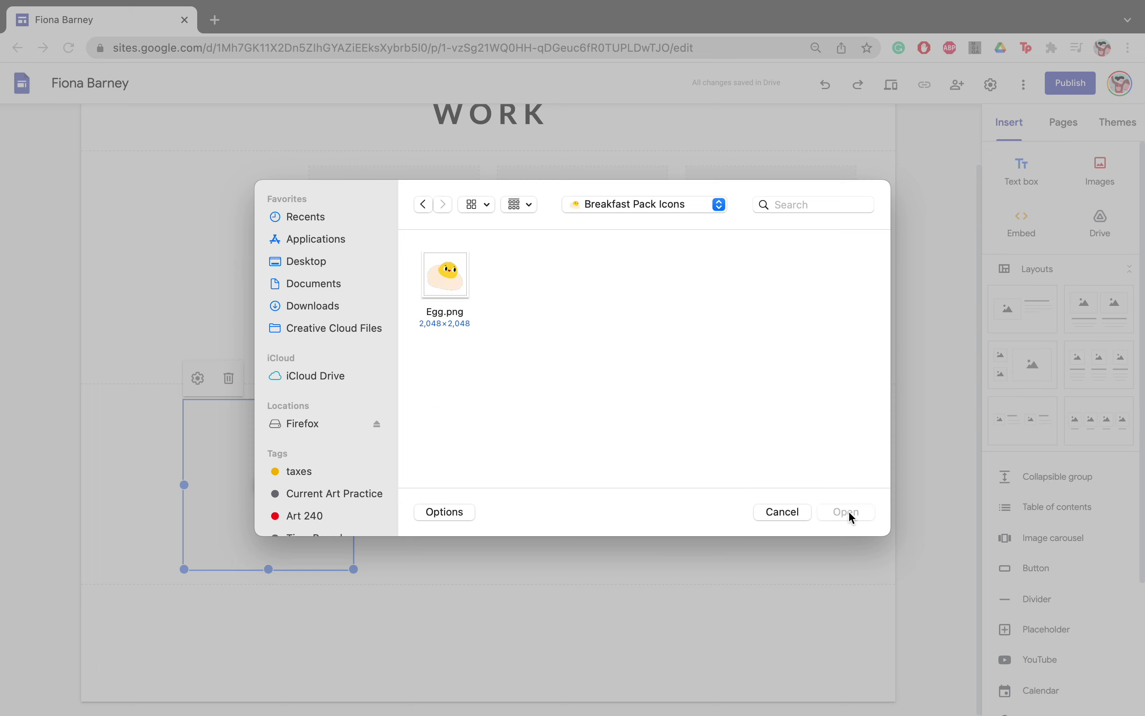
left_click(466, 272)
left_click(846, 512)
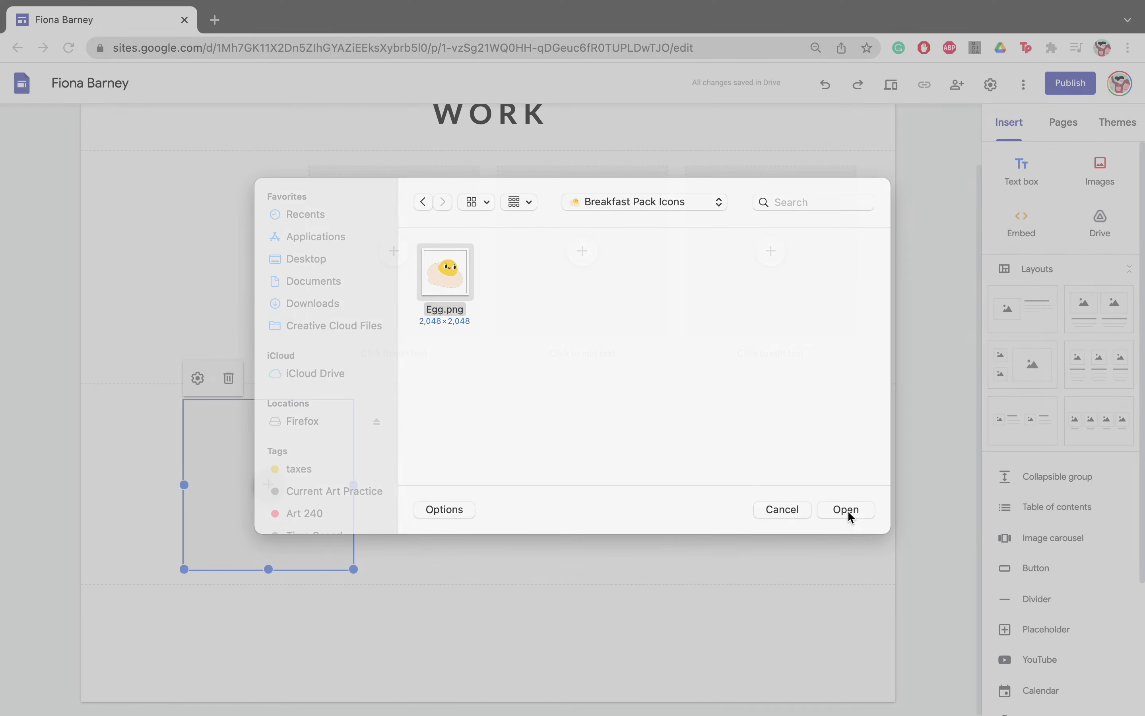
Step: Enlarge the egg image proportionally within its section
left_click_drag(356, 565, 493, 643)
left_click(493, 414)
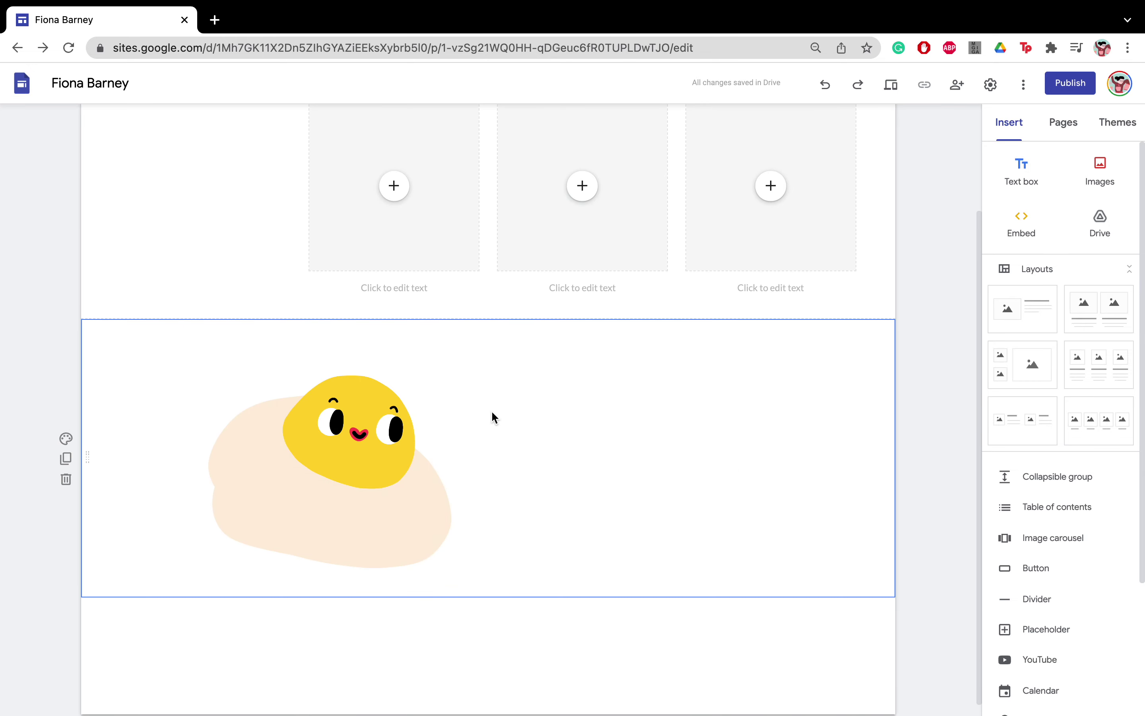
scroll(426, 534, "up", 3)
scroll(781, 553, "down", 1)
Step: Insert an image carousel with Frug.png, Gal.png, Giiirl.png, Girl.png and Gurl.png from the Friendly Faces Pack Icons folder
left_click(995, 541)
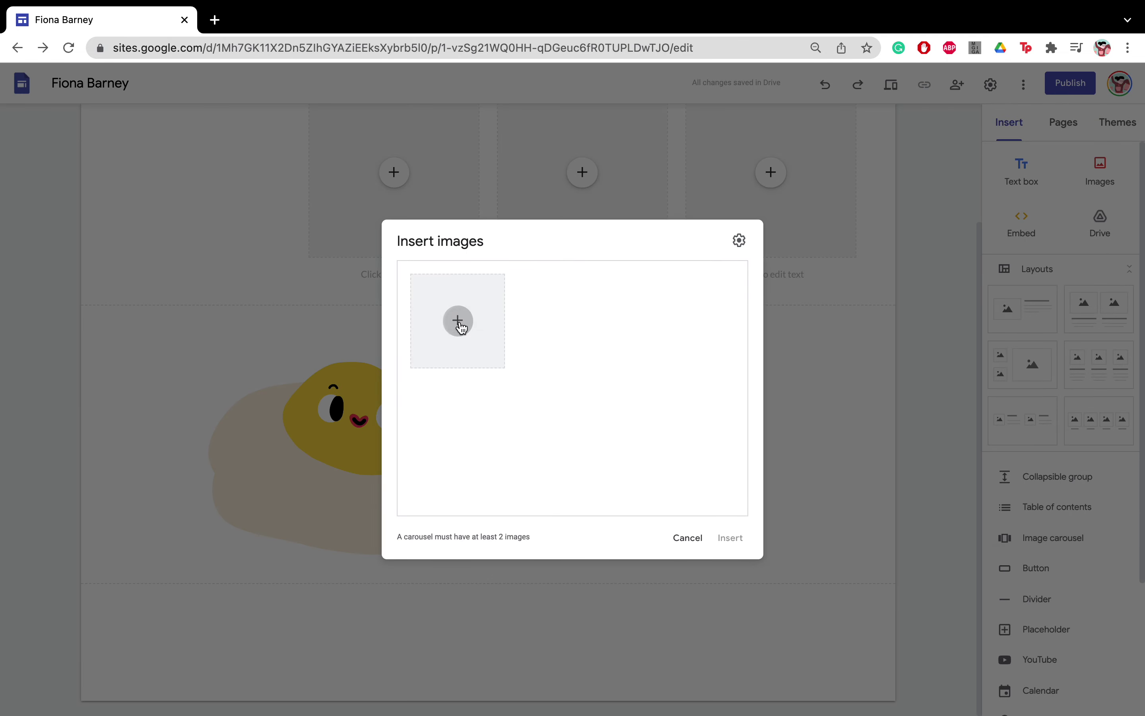
left_click(456, 321)
left_click(483, 357)
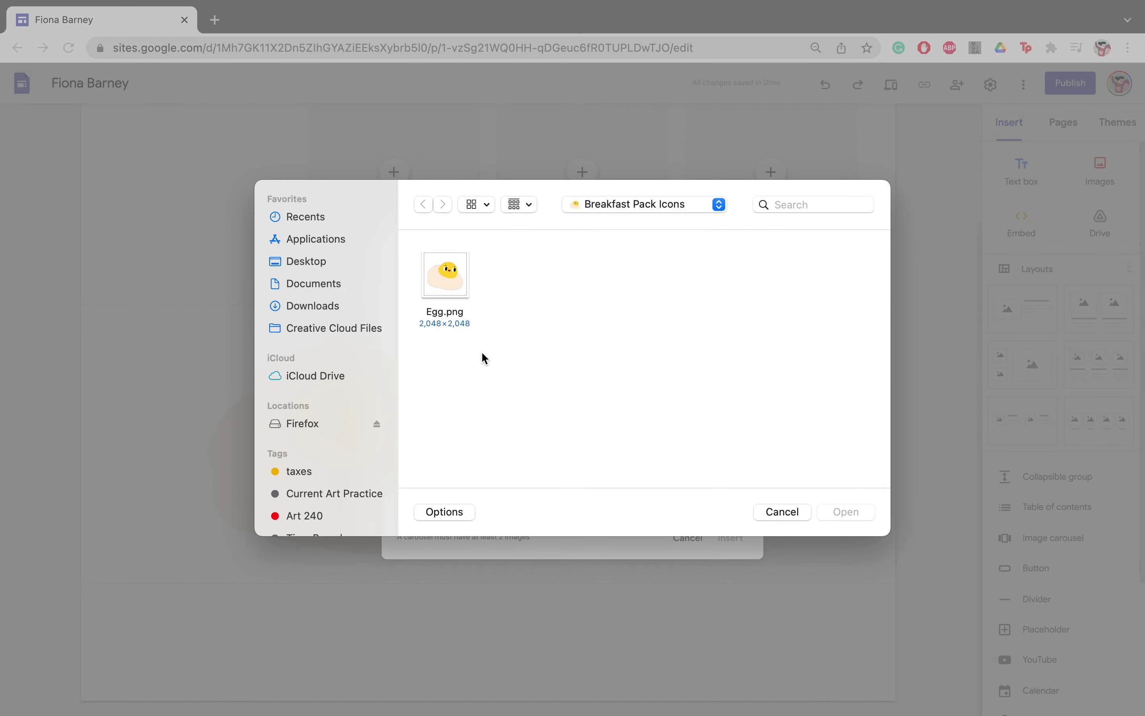
left_click(613, 205)
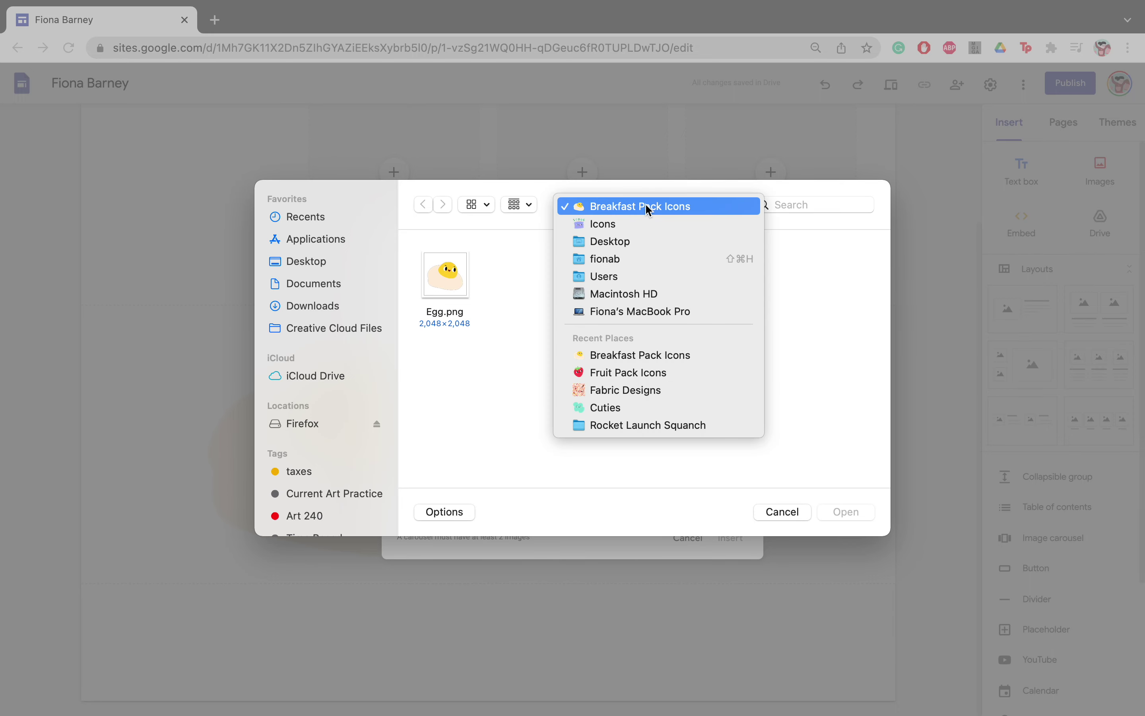
left_click(634, 232)
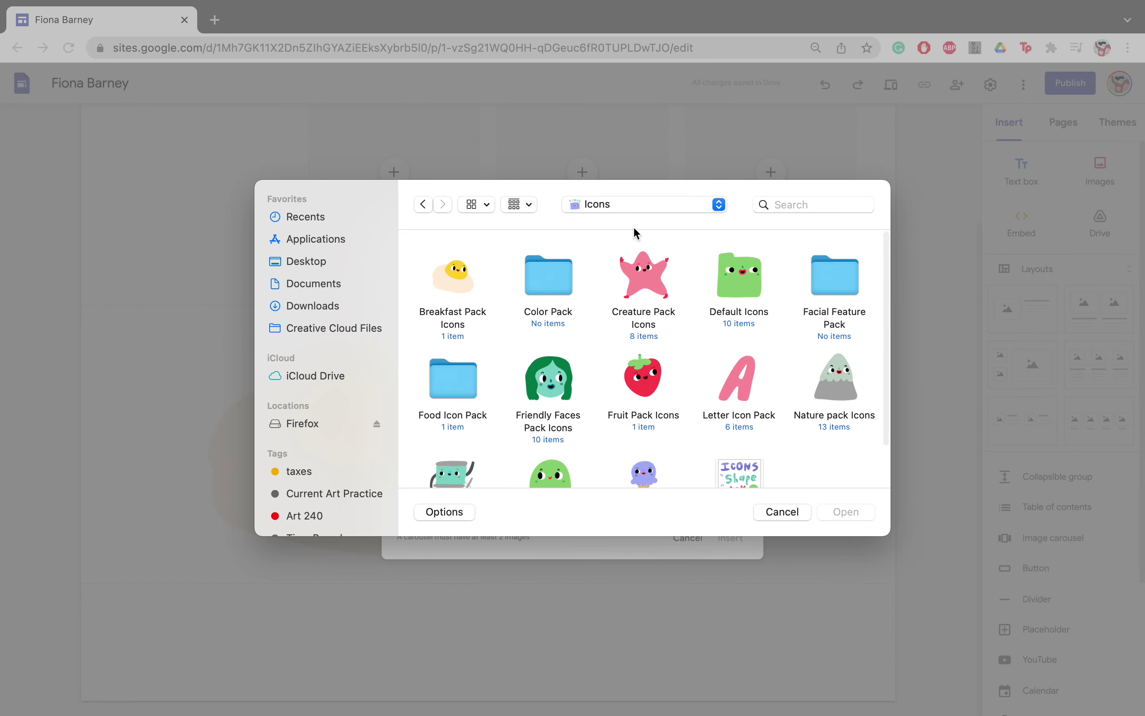
double_click(642, 374)
left_click(423, 205)
double_click(548, 379)
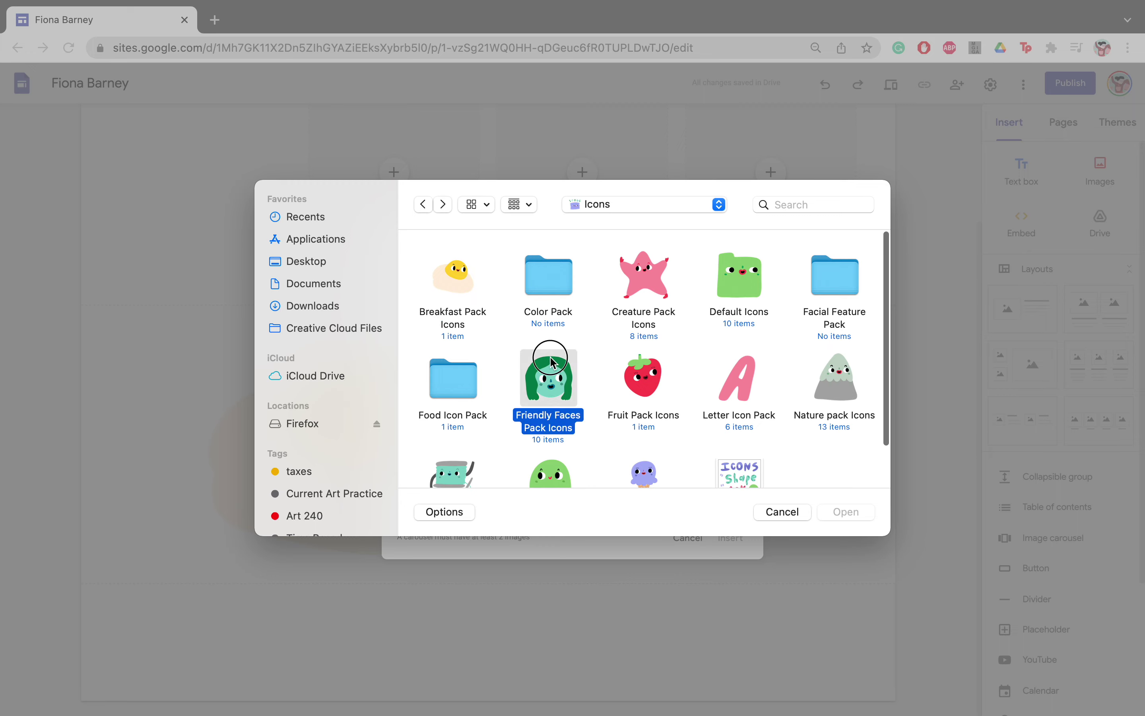
left_click_drag(419, 268, 849, 290)
left_click(843, 511)
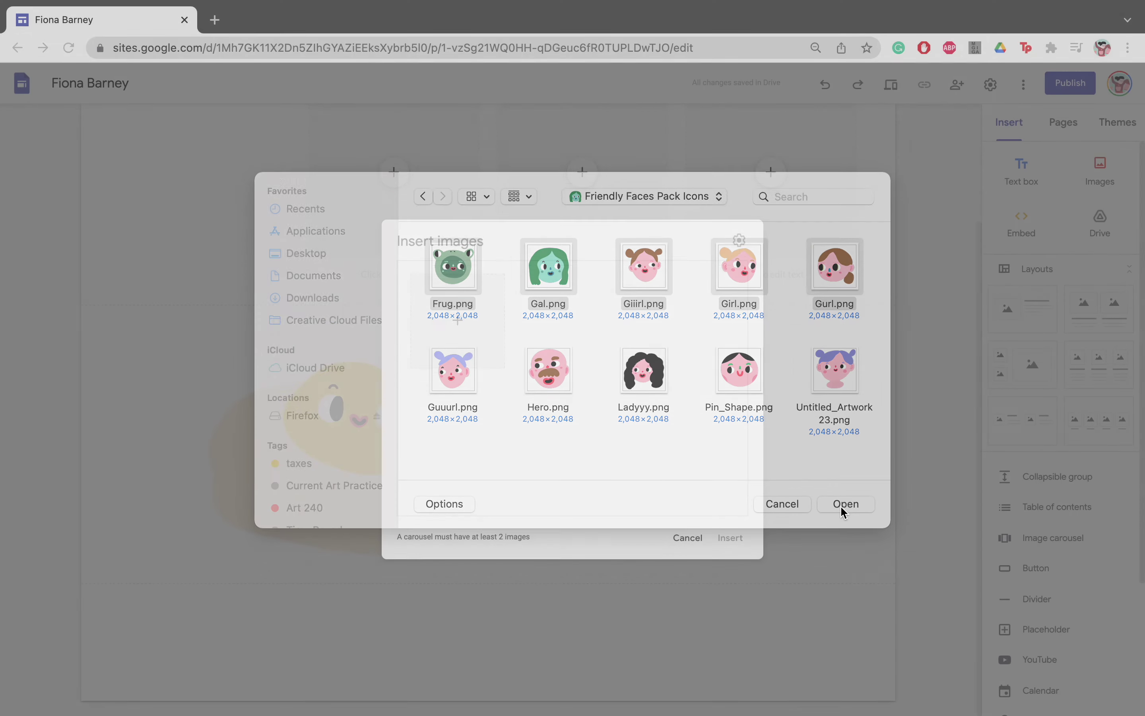
left_click(731, 538)
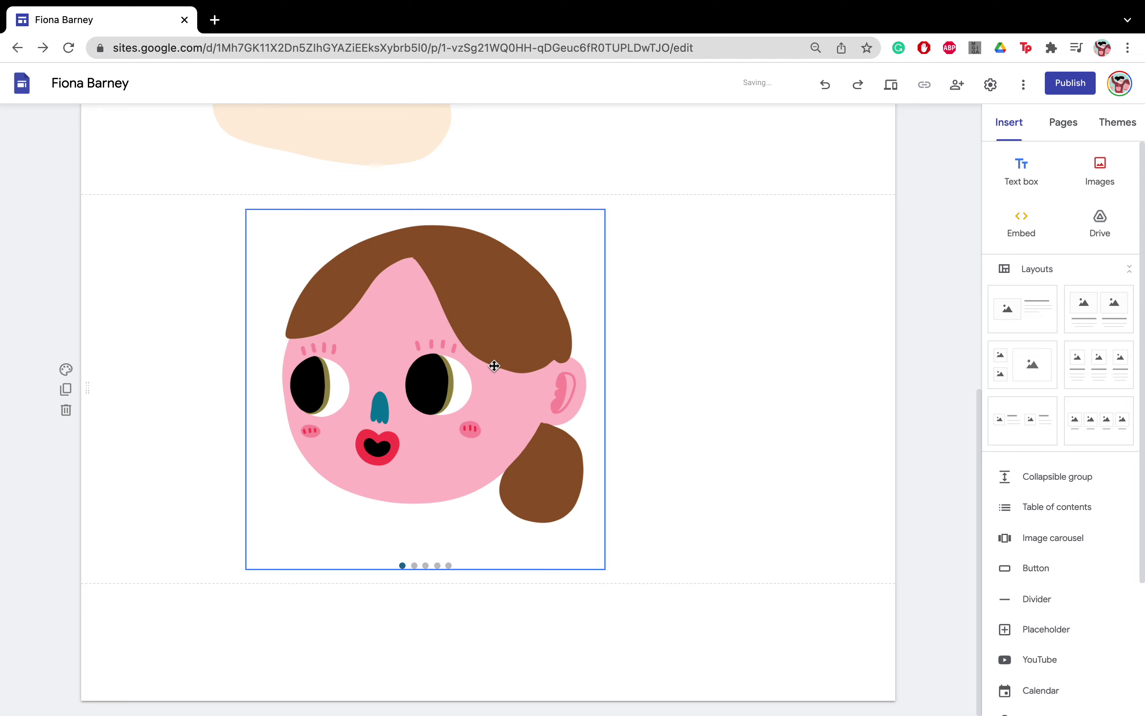
Step: Turn off Show dots and Show captions in the image carousel's settings and update the carousel
double_click(478, 388)
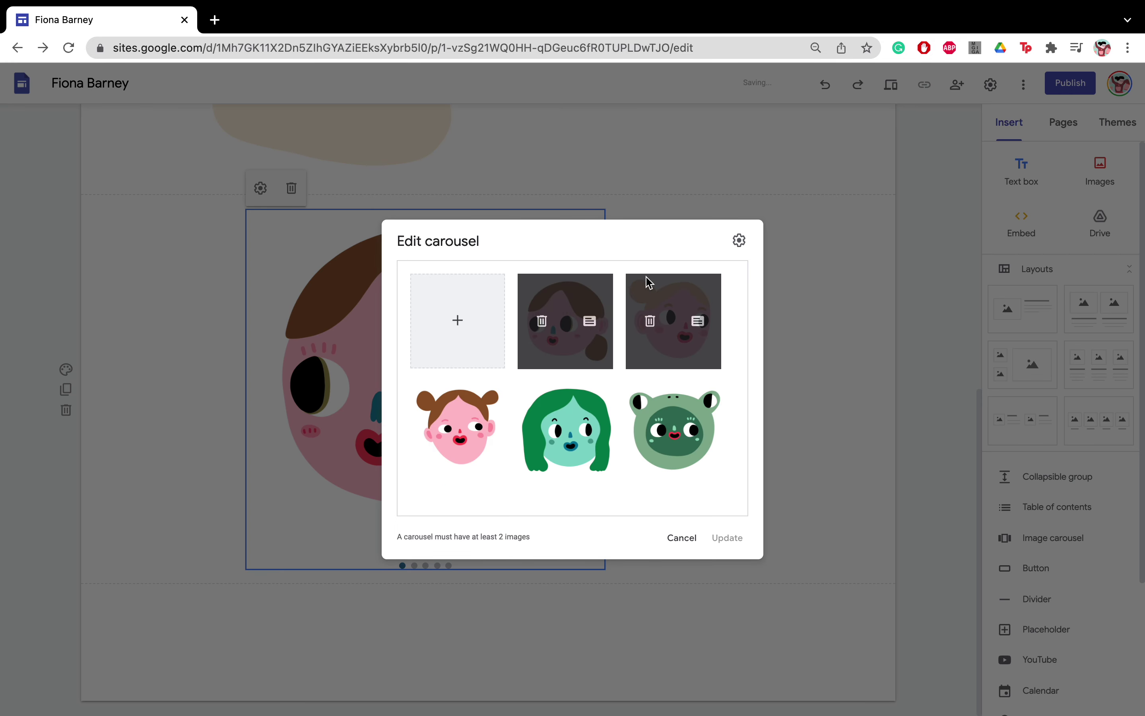
left_click(738, 241)
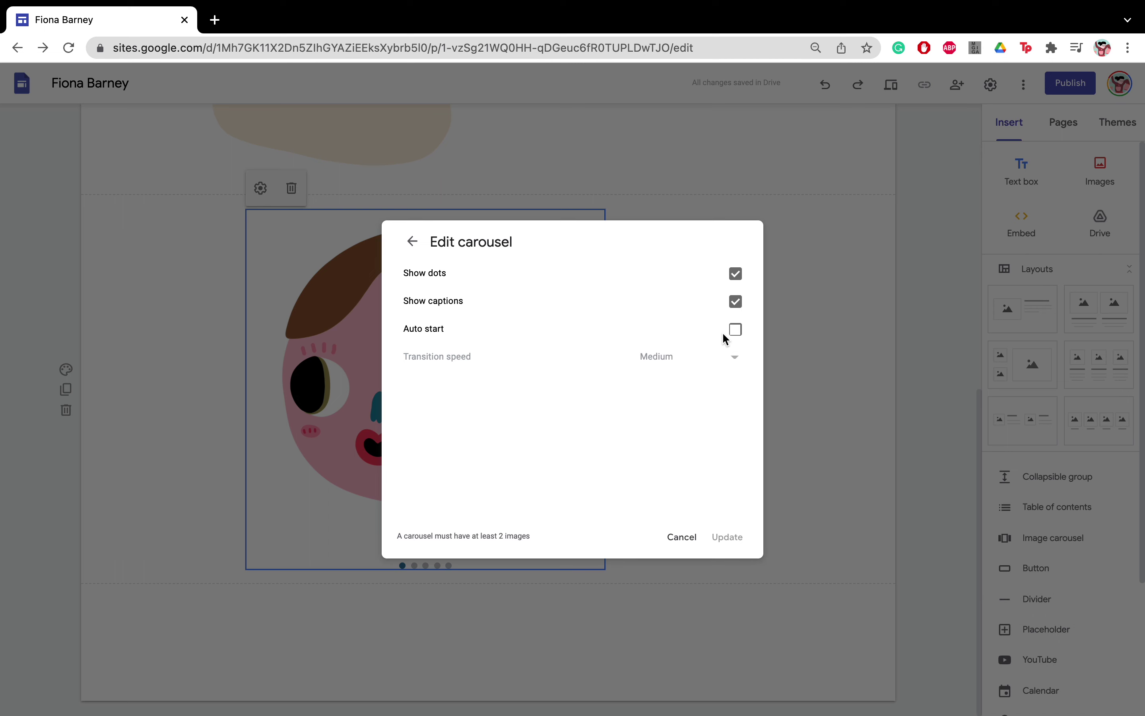
left_click(736, 274)
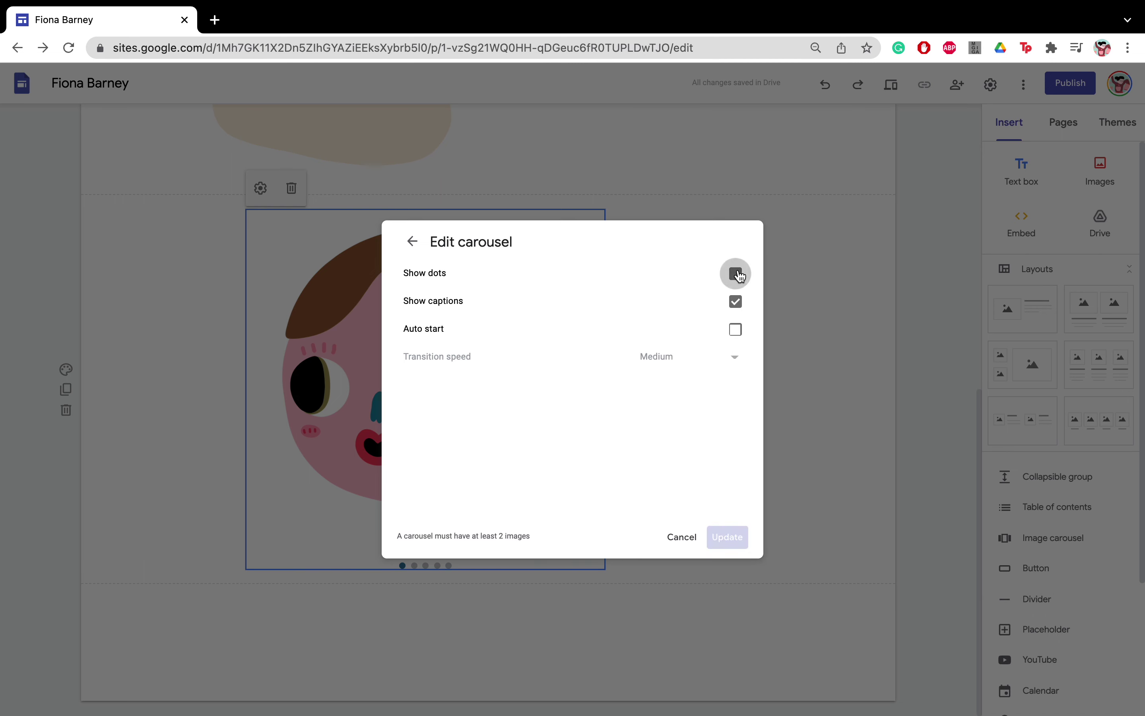
left_click(736, 304)
left_click(731, 531)
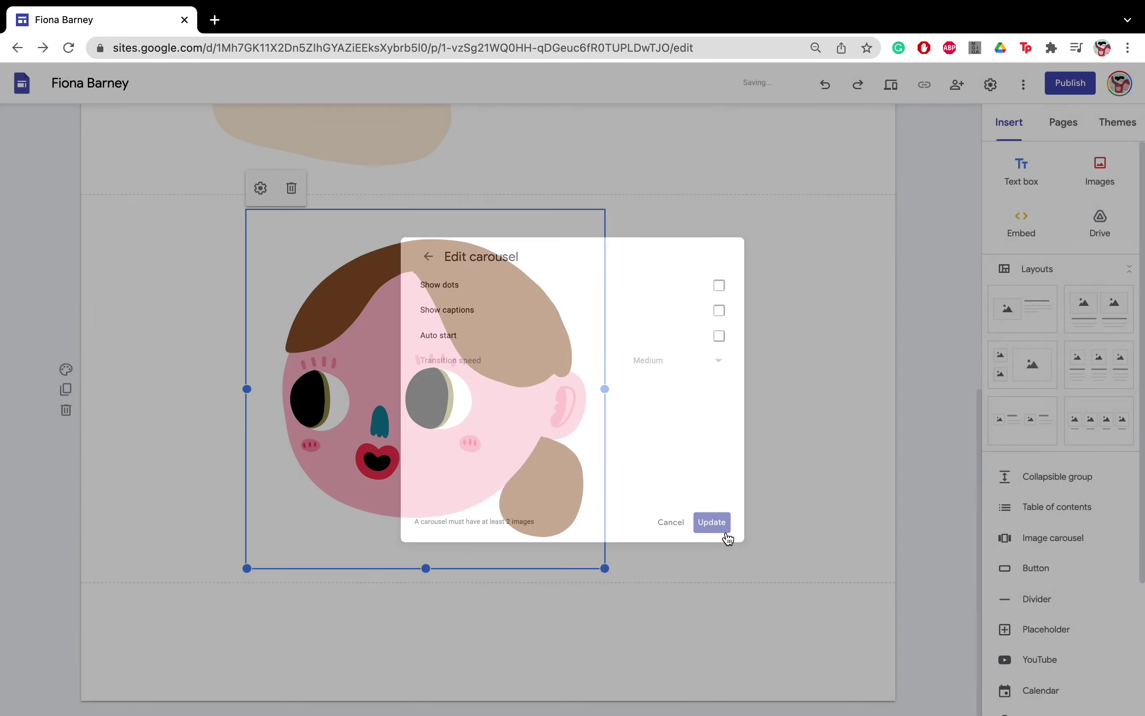
Step: Look over the other content elements that can be inserted and the available ways of adding images
scroll(452, 416, "up", 3)
scroll(452, 415, "down", 3)
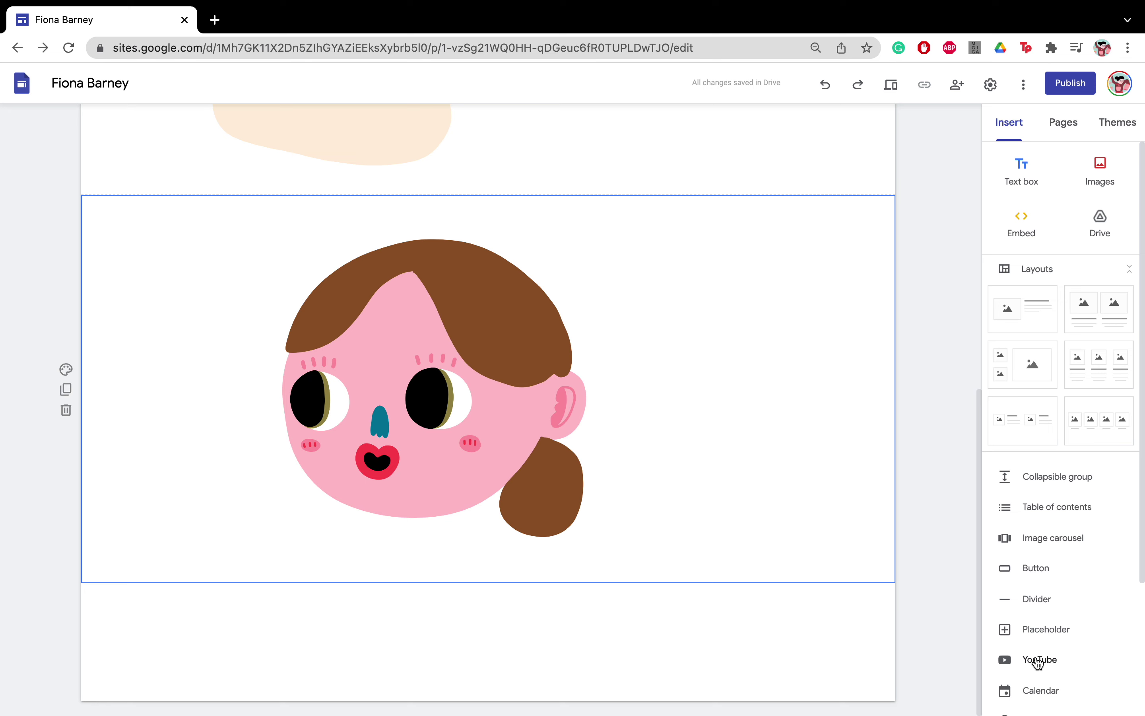
scroll(1073, 658, "down", 2)
left_click_drag(1042, 505, 667, 630)
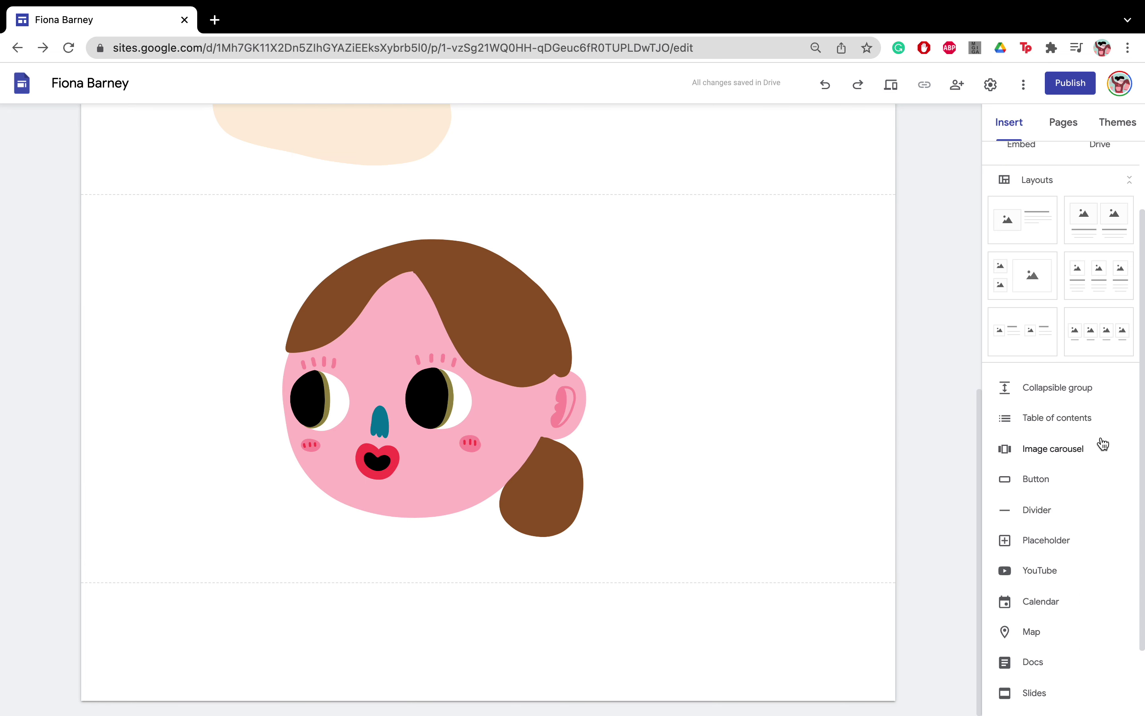
scroll(1050, 571, "down", 2)
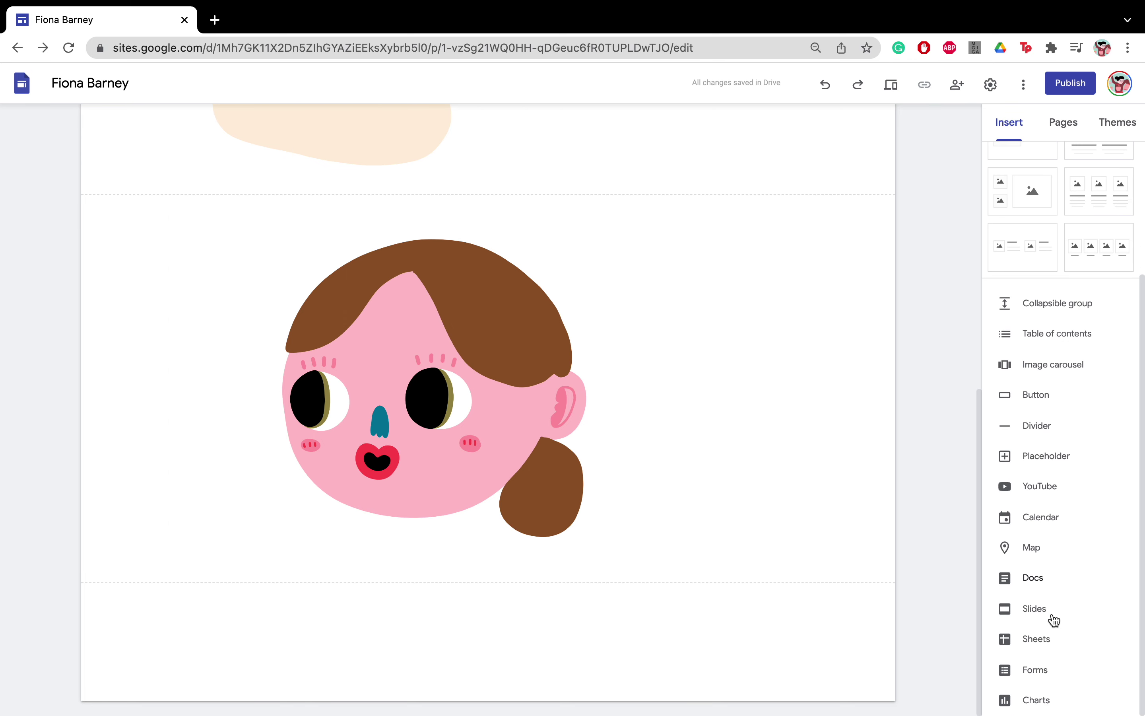
scroll(1117, 380, "up", 5)
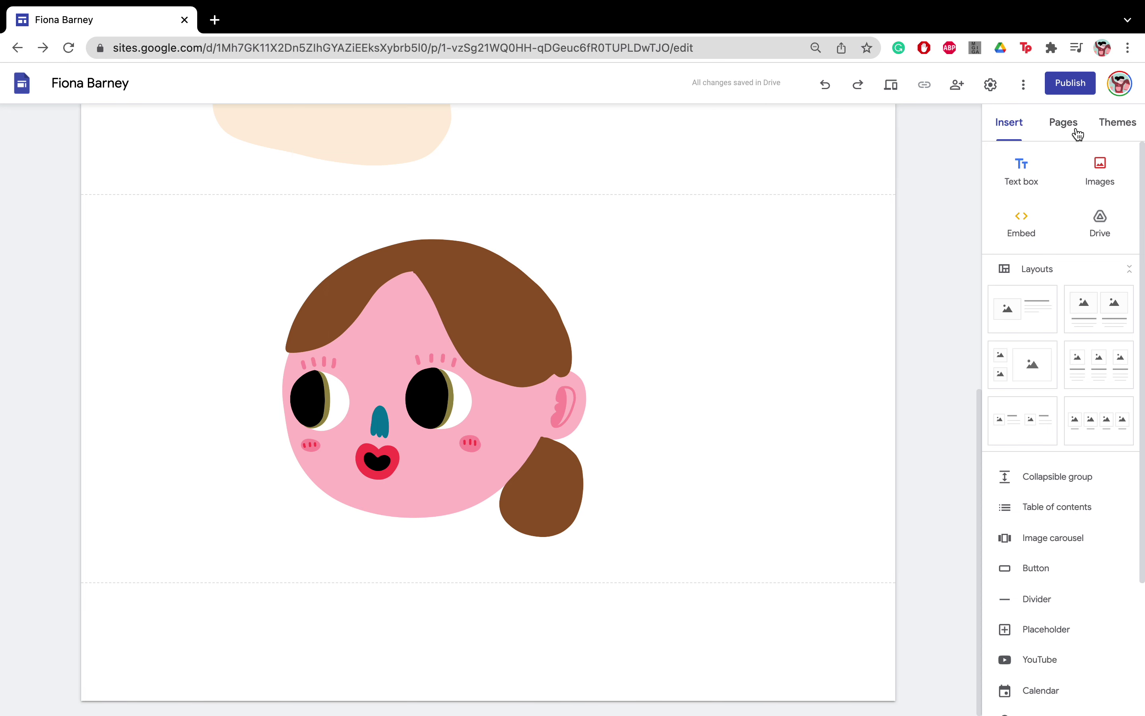
left_click(1101, 165)
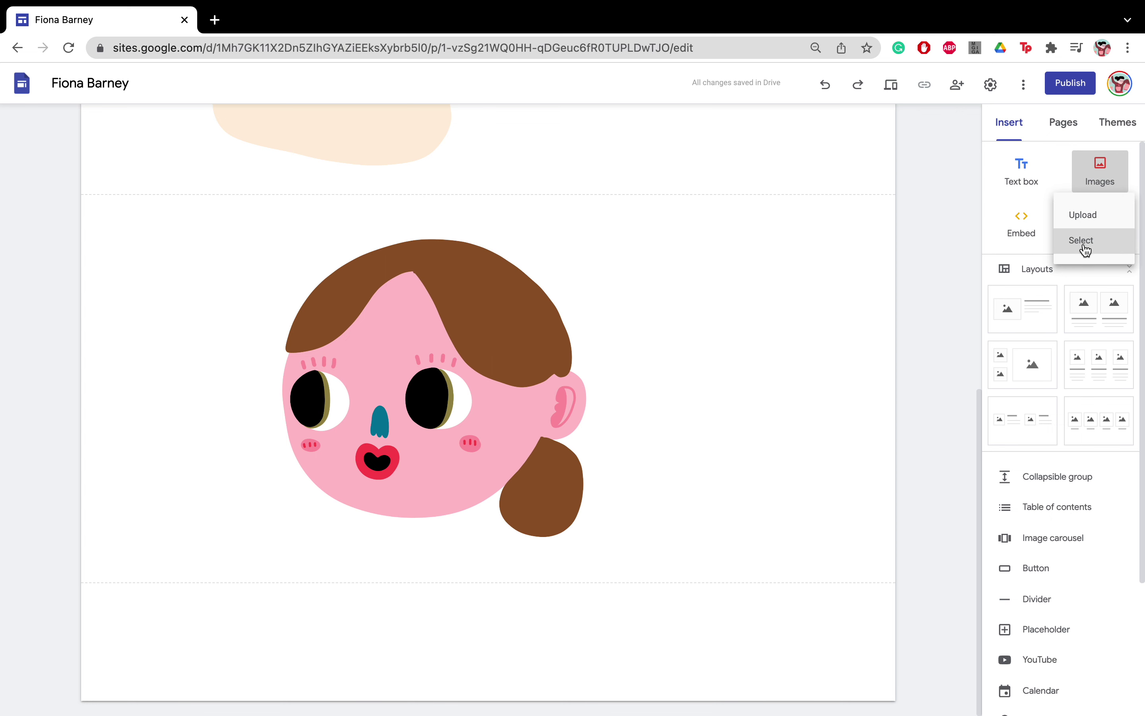
left_click(961, 275)
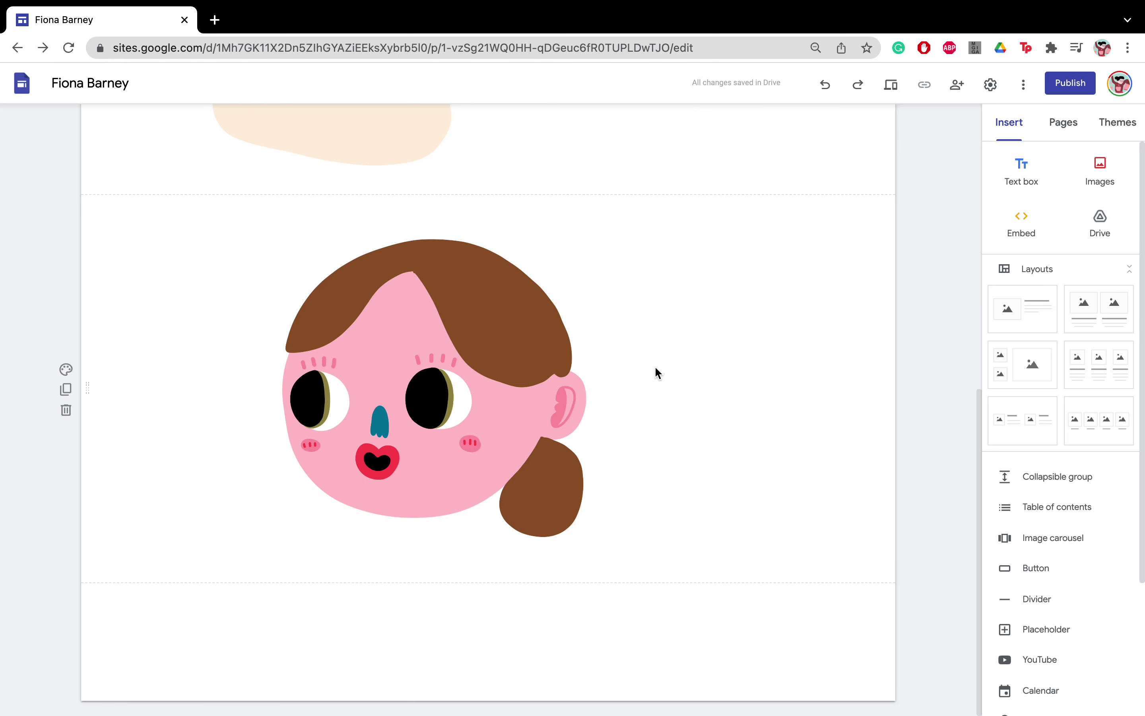
Step: Publish the site to the web, using the artist's hyphenated name as the web address
scroll(621, 363, "up", 10)
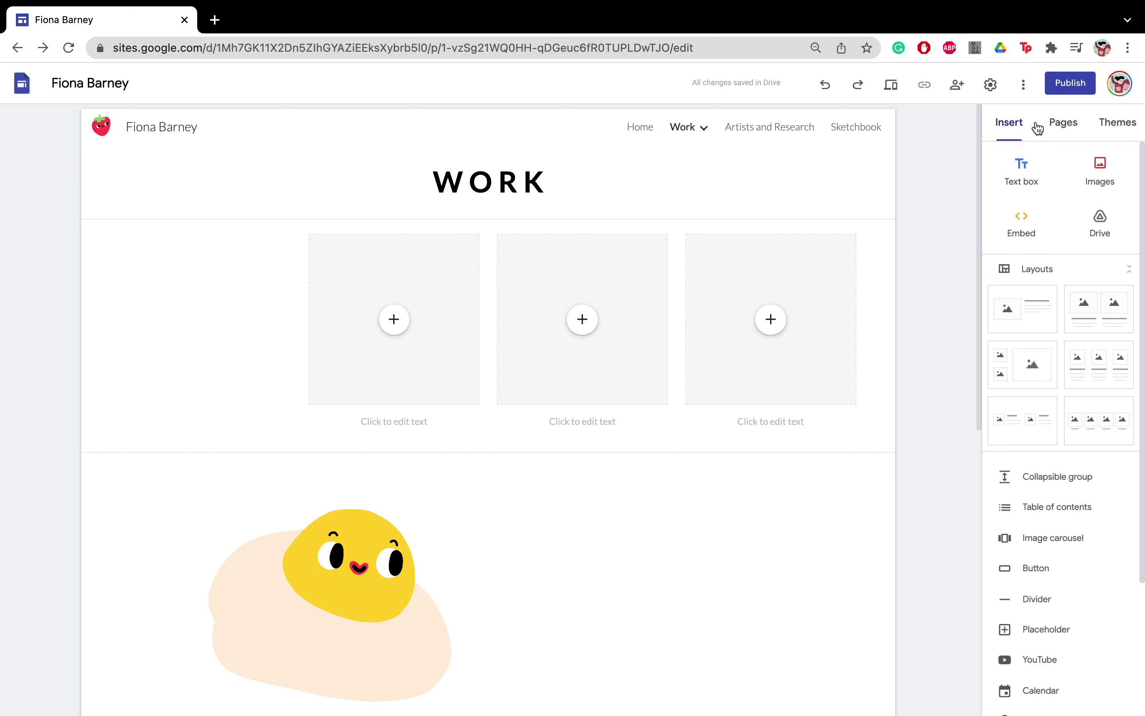
left_click(1070, 84)
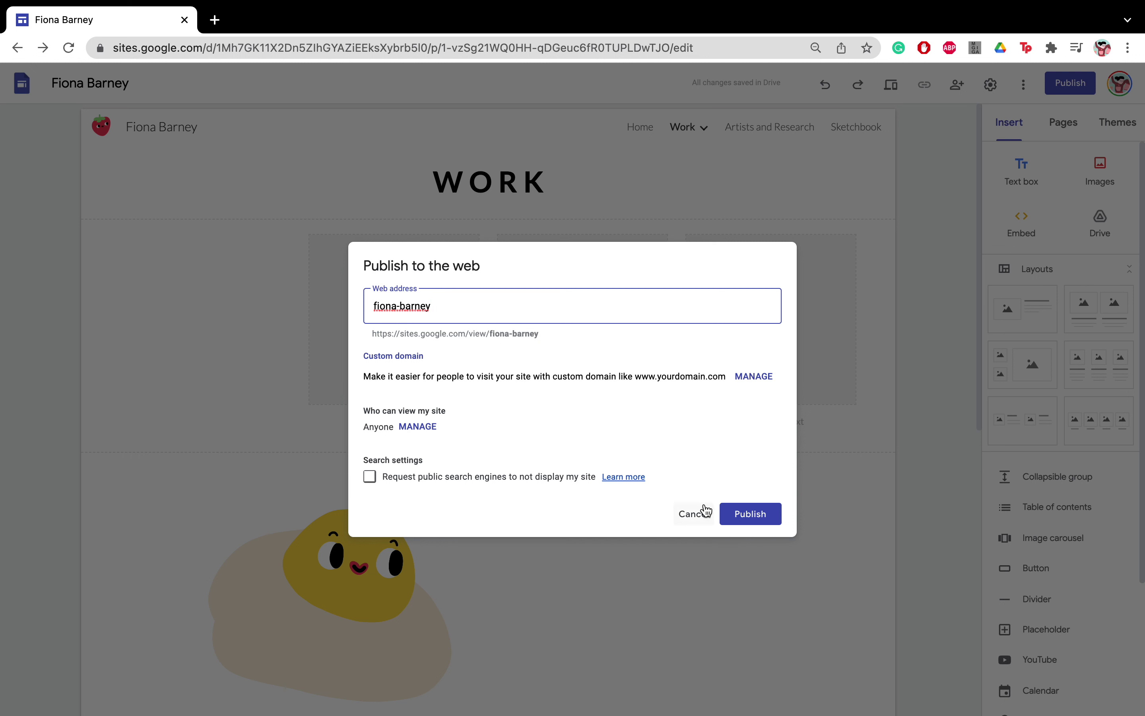
left_click(753, 513)
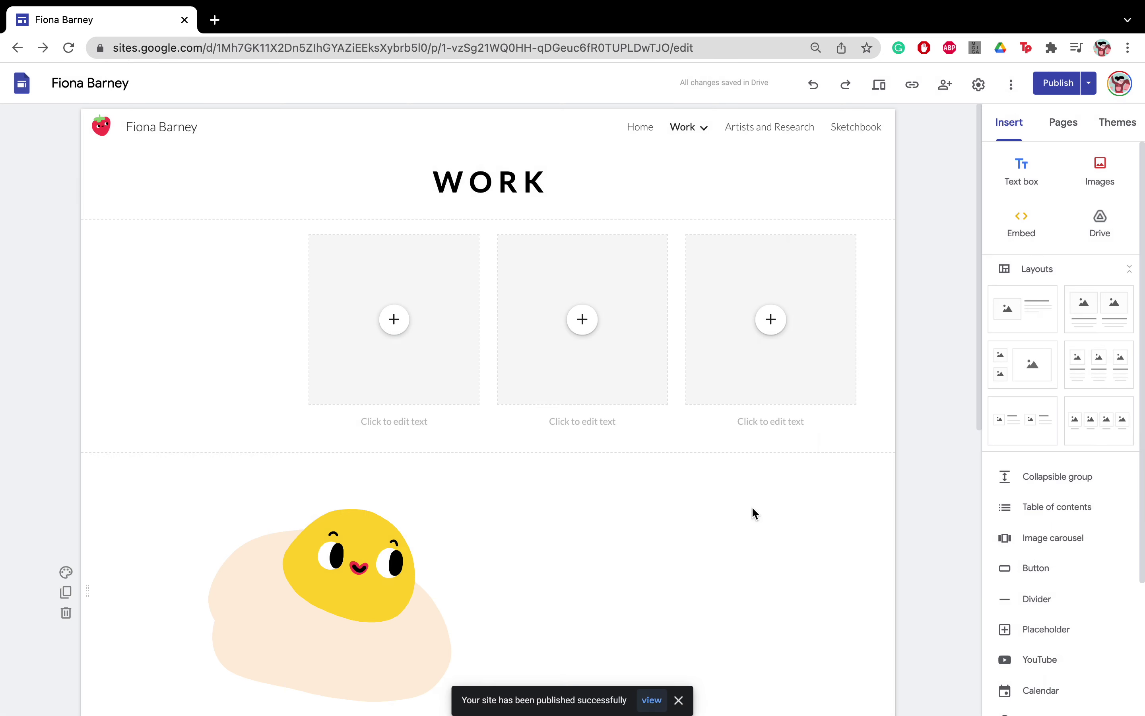
Step: View the published site, try its Home page, and close the published site
left_click(652, 700)
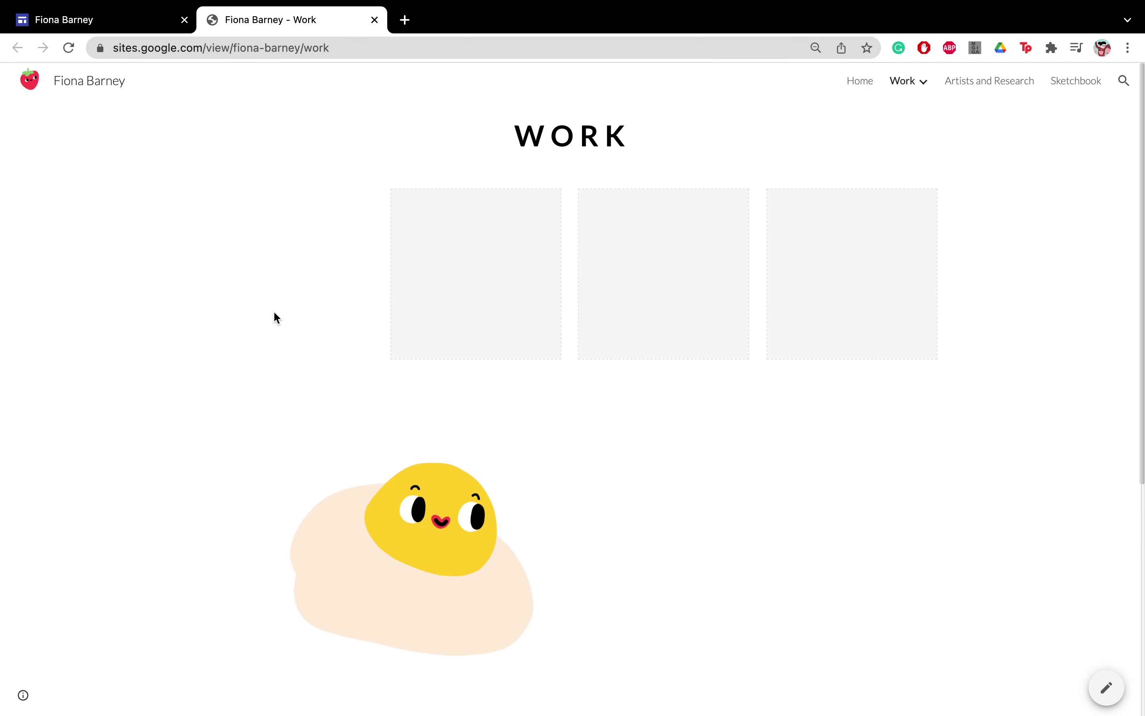
left_click(860, 81)
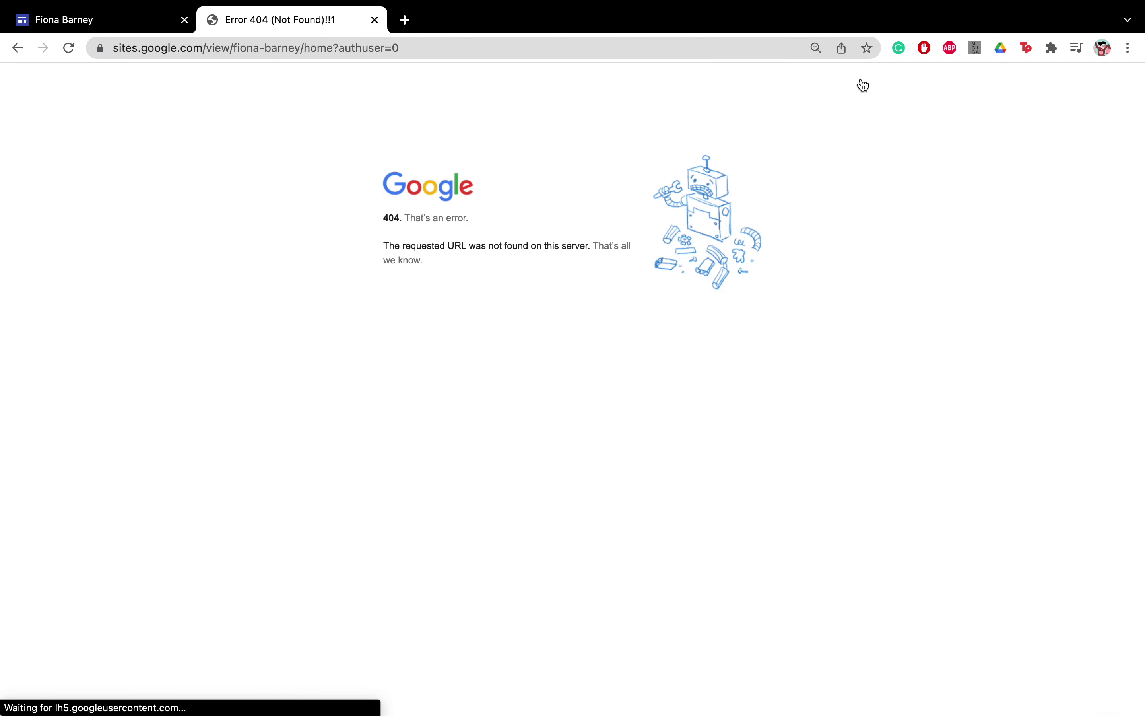
left_click(16, 47)
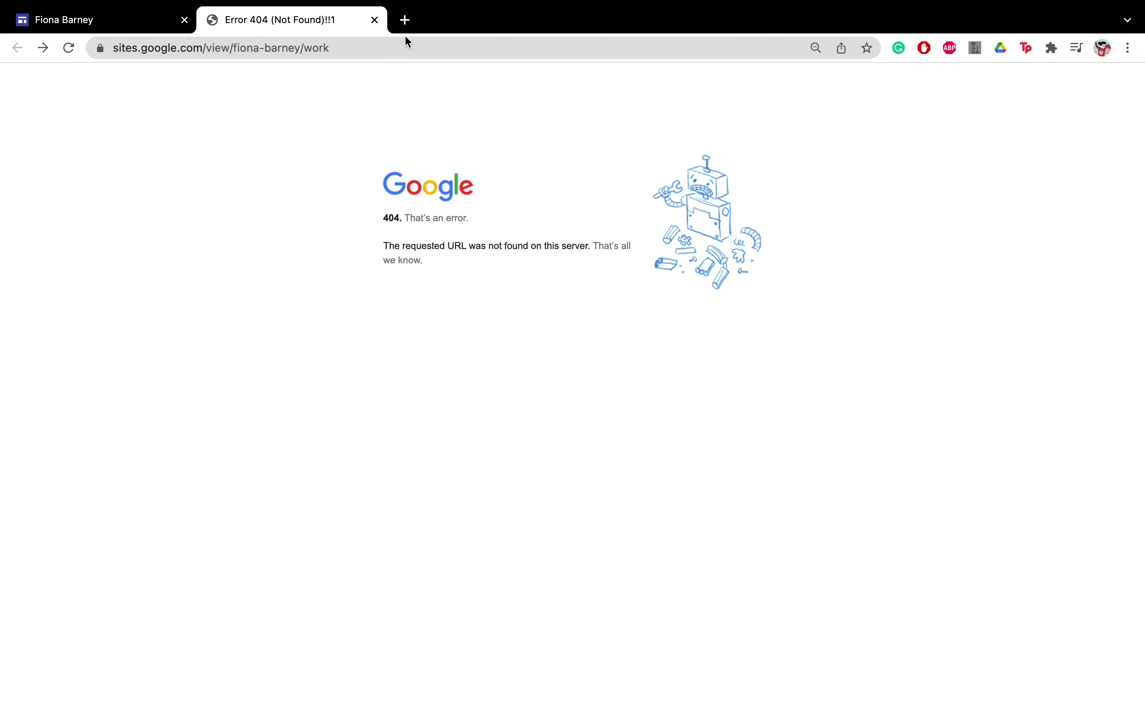
left_click(374, 20)
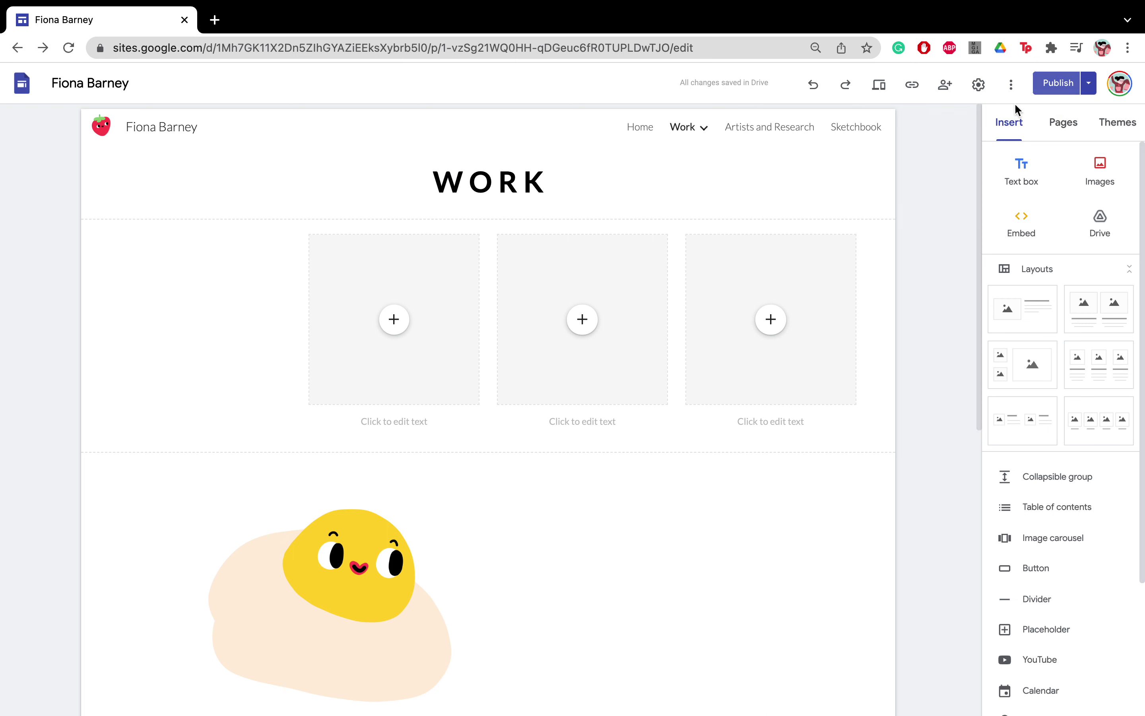
Step: Reopen the published site from the editor and highlight its web address
left_click(1088, 85)
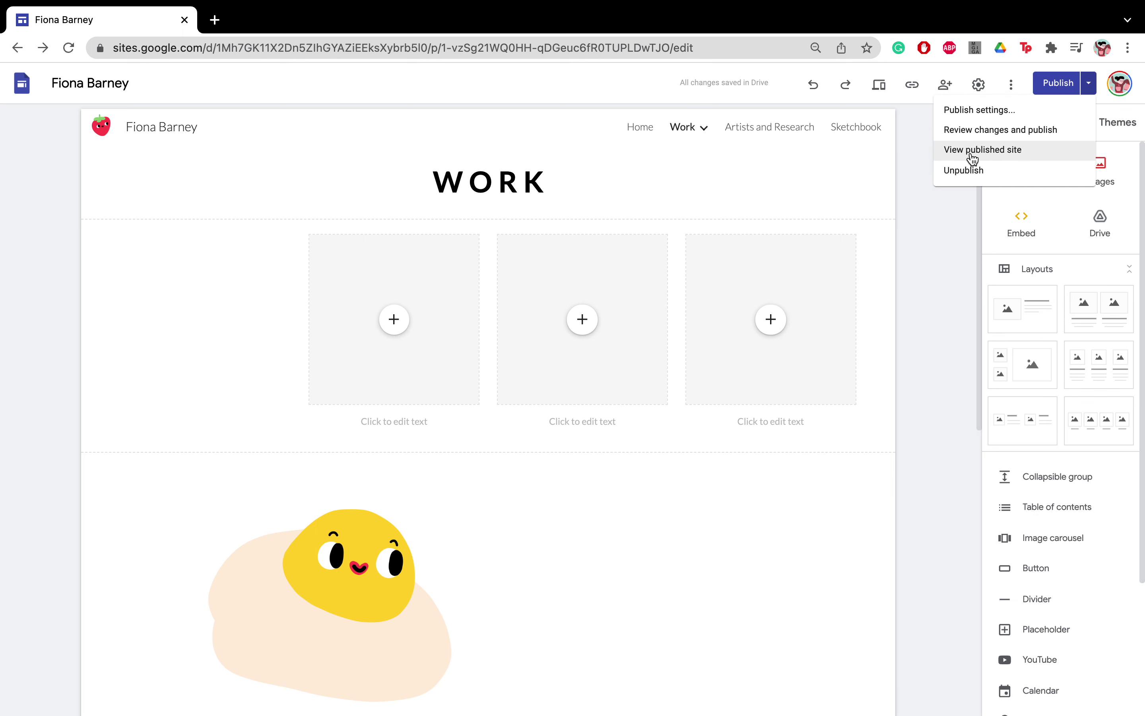
left_click(973, 159)
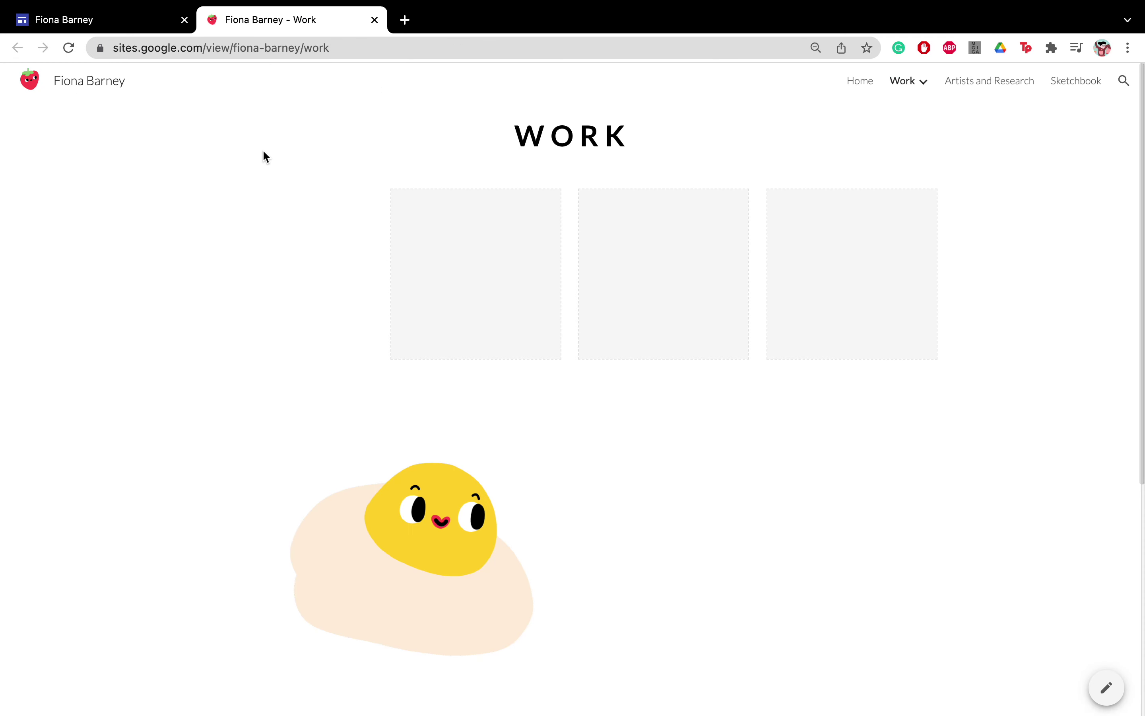
left_click_drag(337, 48, 81, 53)
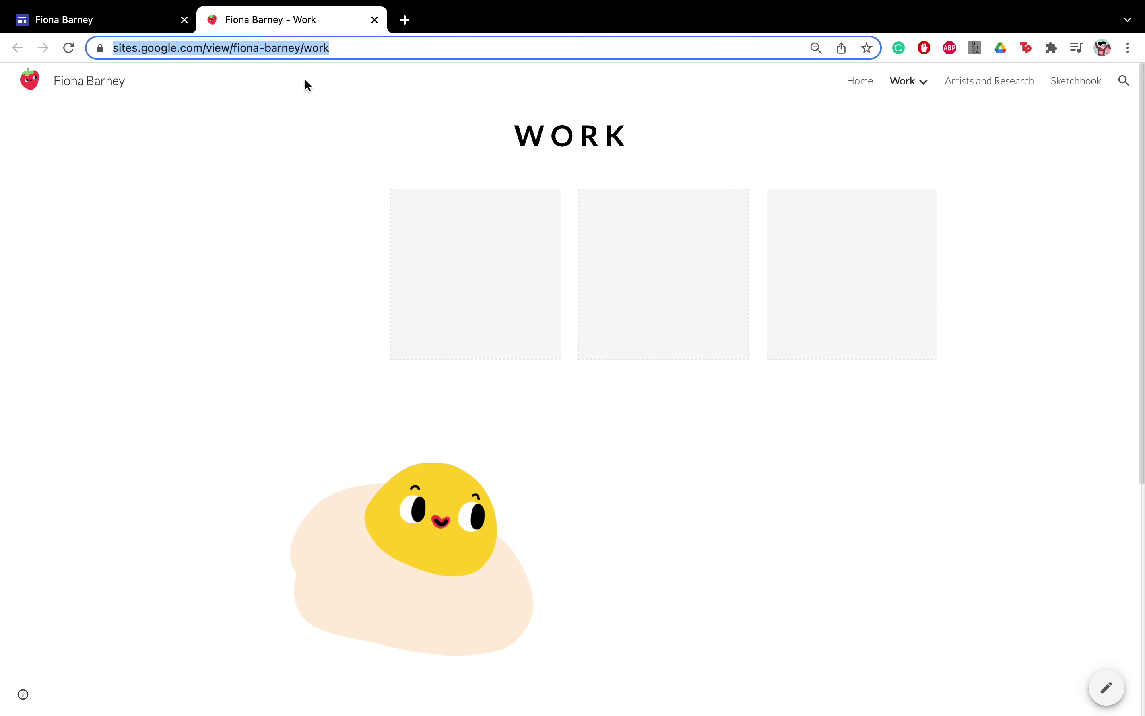
left_click(355, 49)
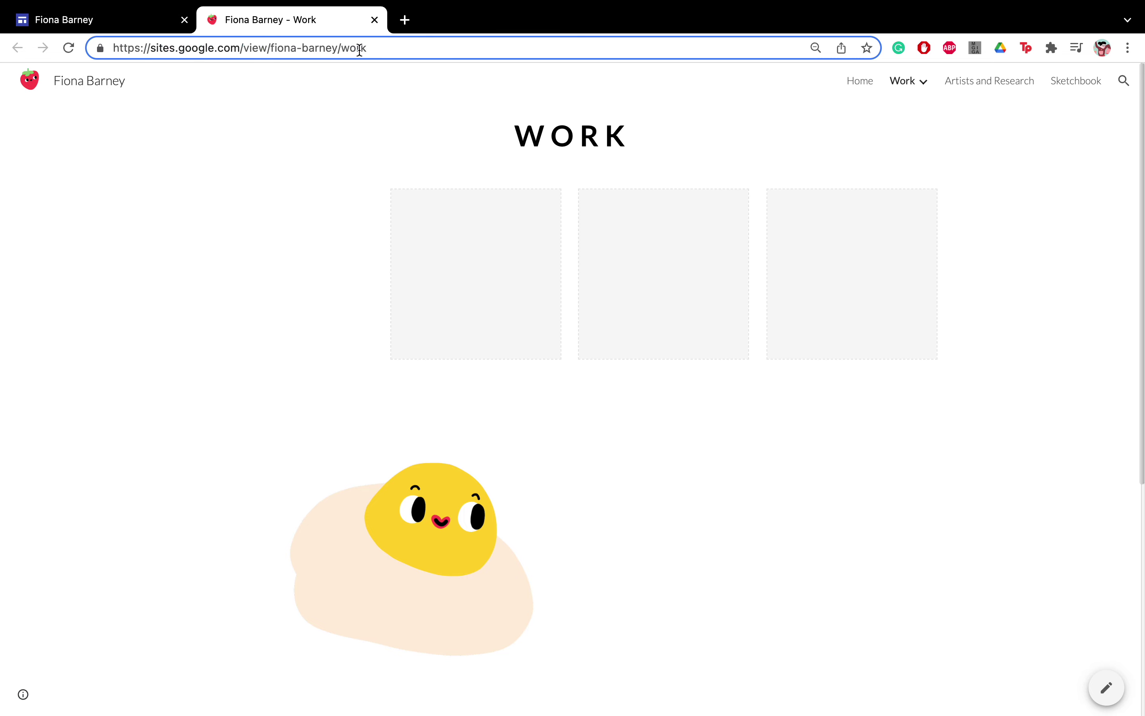
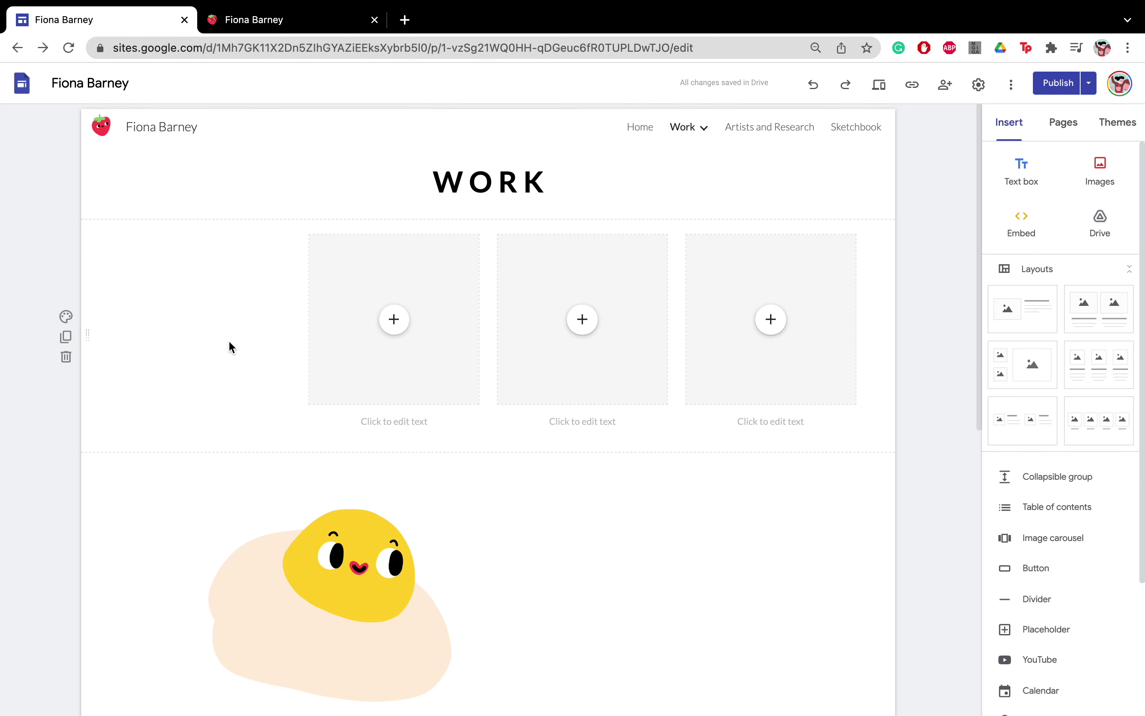
scroll(476, 522, "down", 5)
scroll(475, 521, "up", 6)
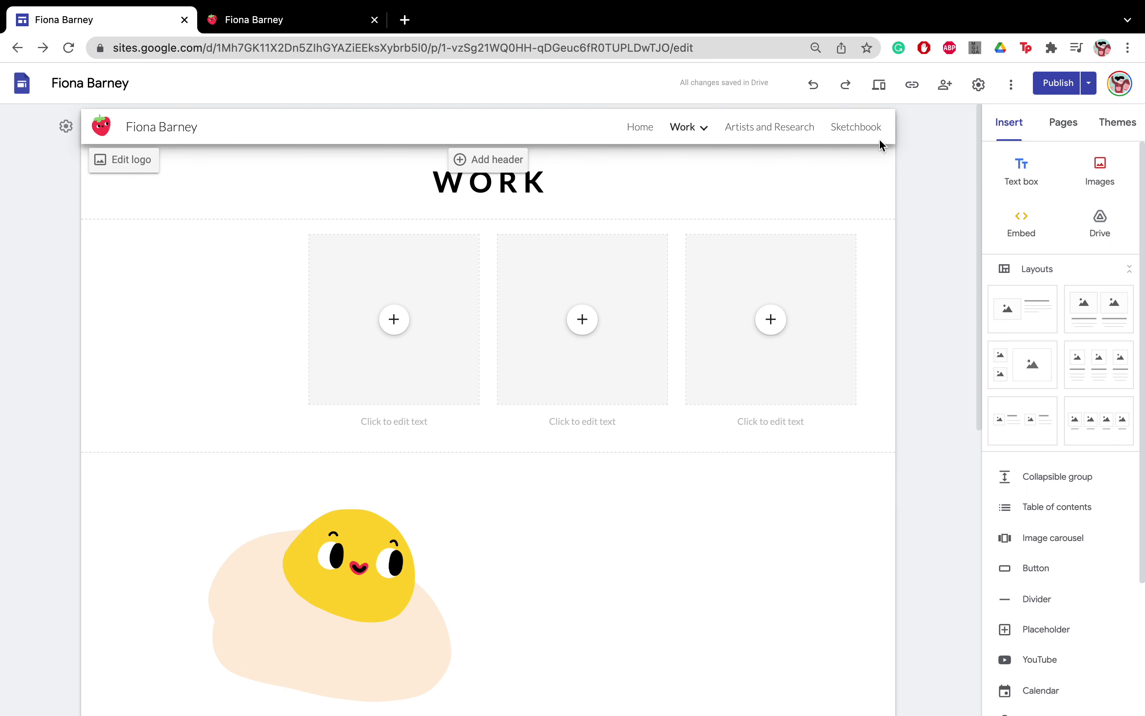
left_click(644, 128)
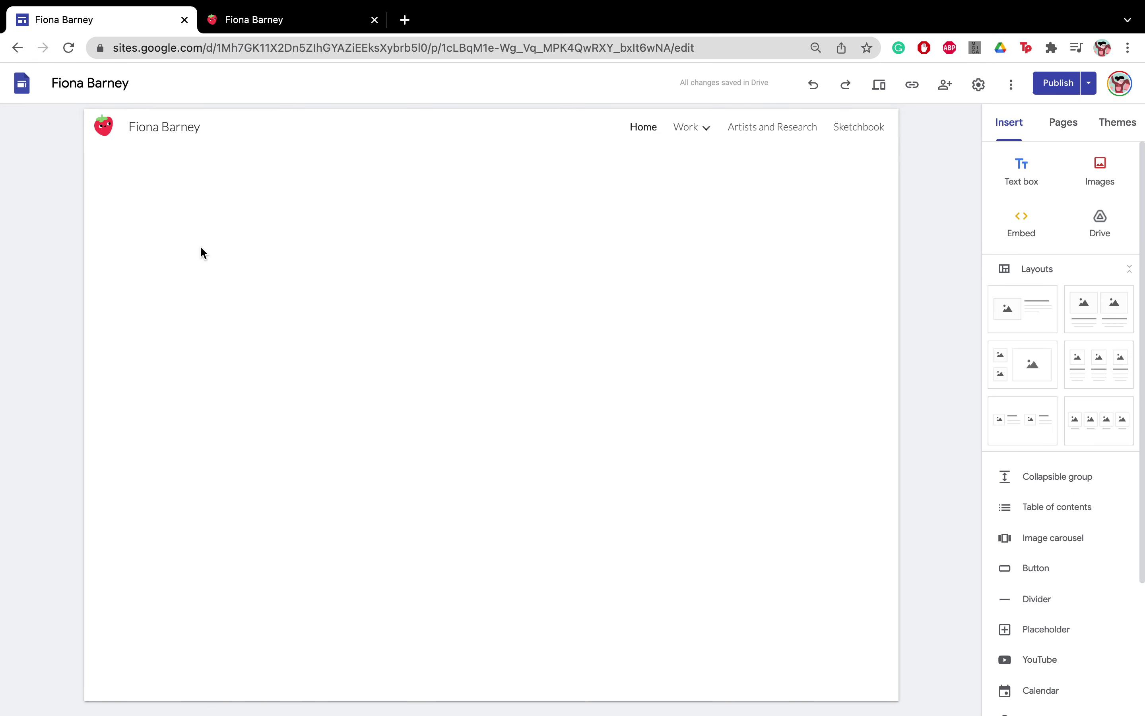
left_click(682, 127)
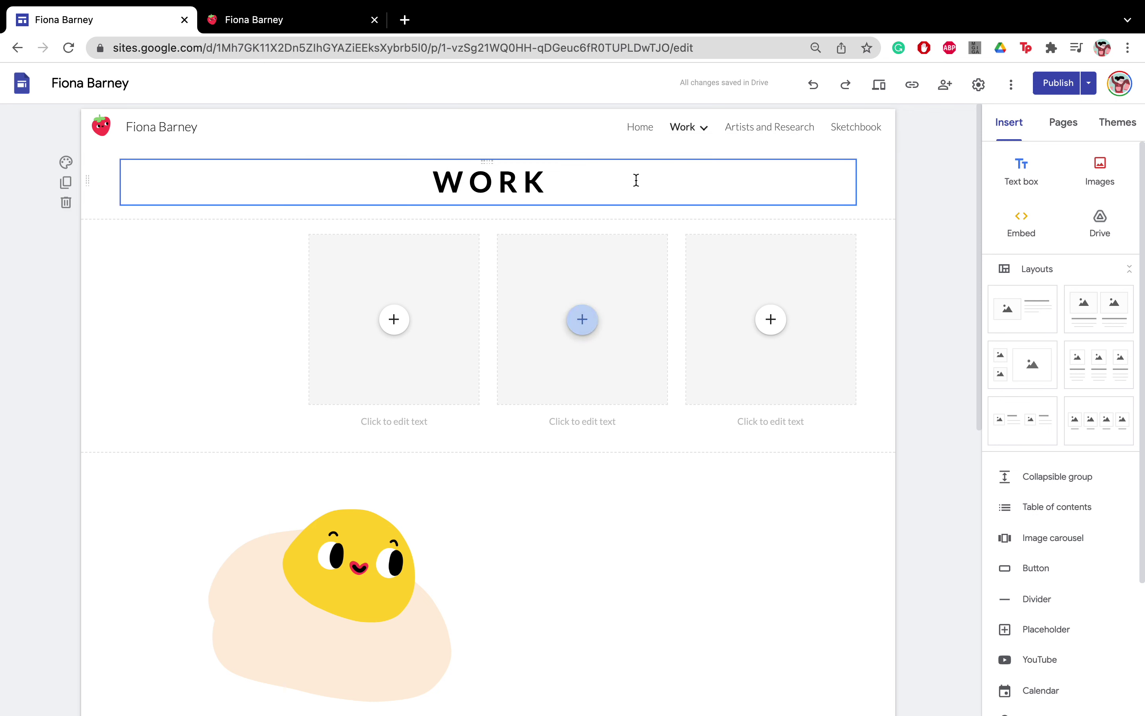
Step: Insert the four-column image layout on the Home page and caption the first three columns WORK, ARTISTS AND RESEARCH and SKETCHBOOK
left_click(640, 128)
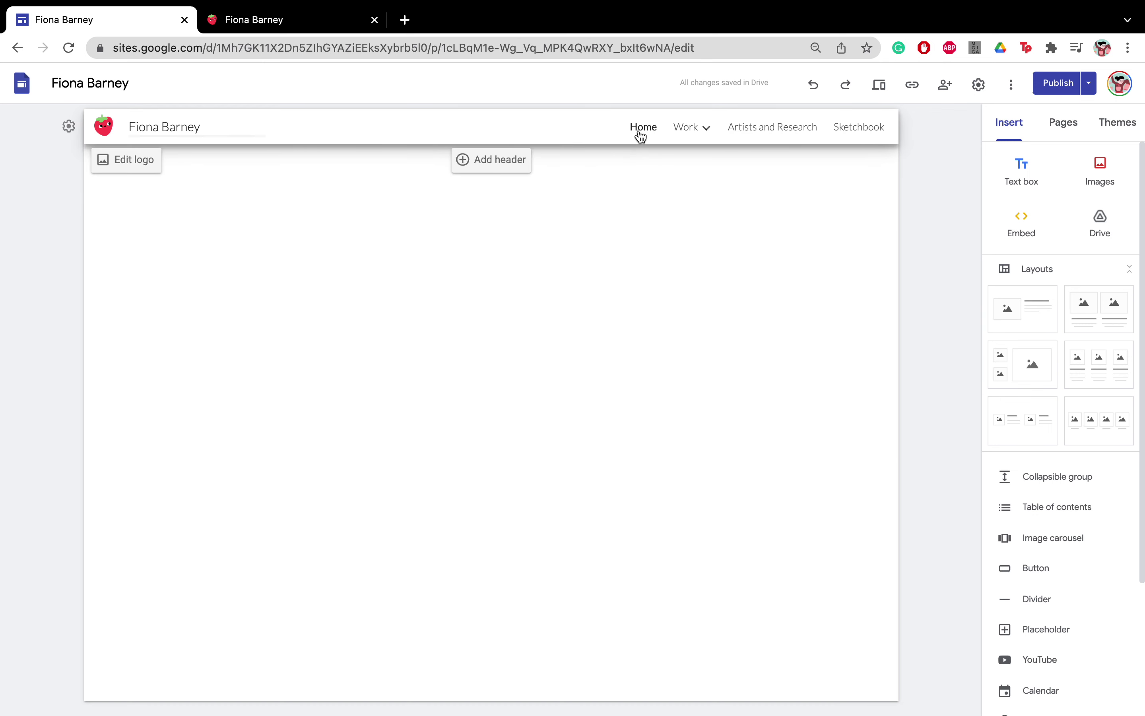
left_click(1097, 419)
left_click(203, 346)
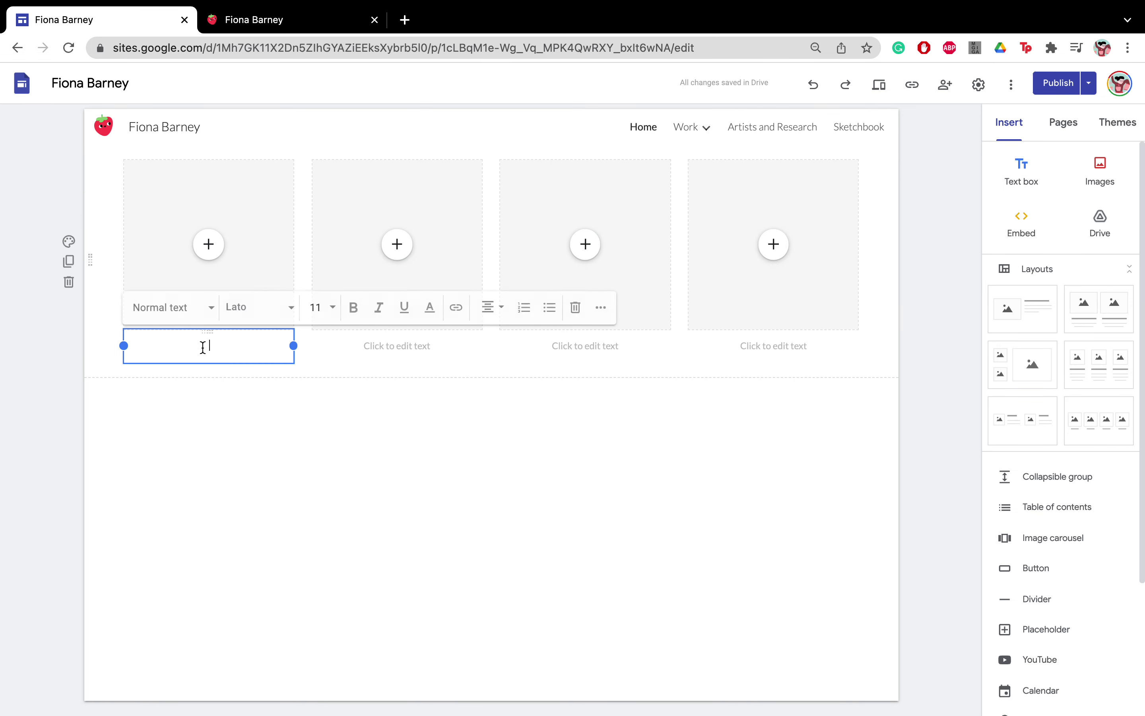
type("WORK")
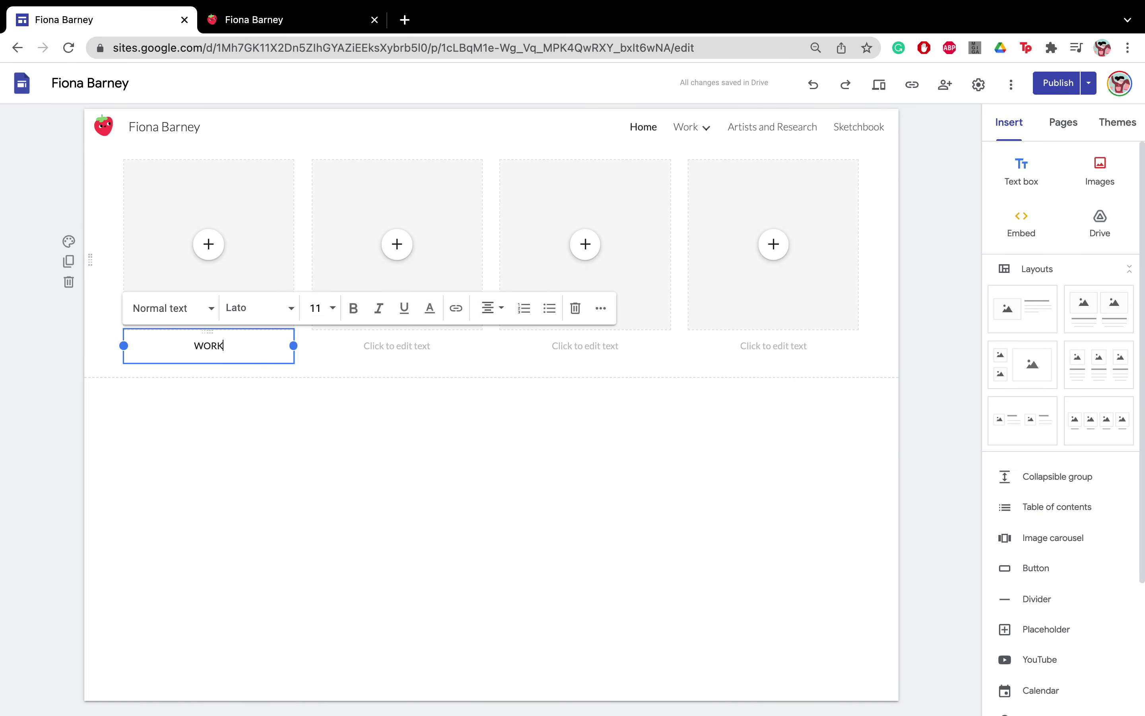
left_click(368, 342)
type("A")
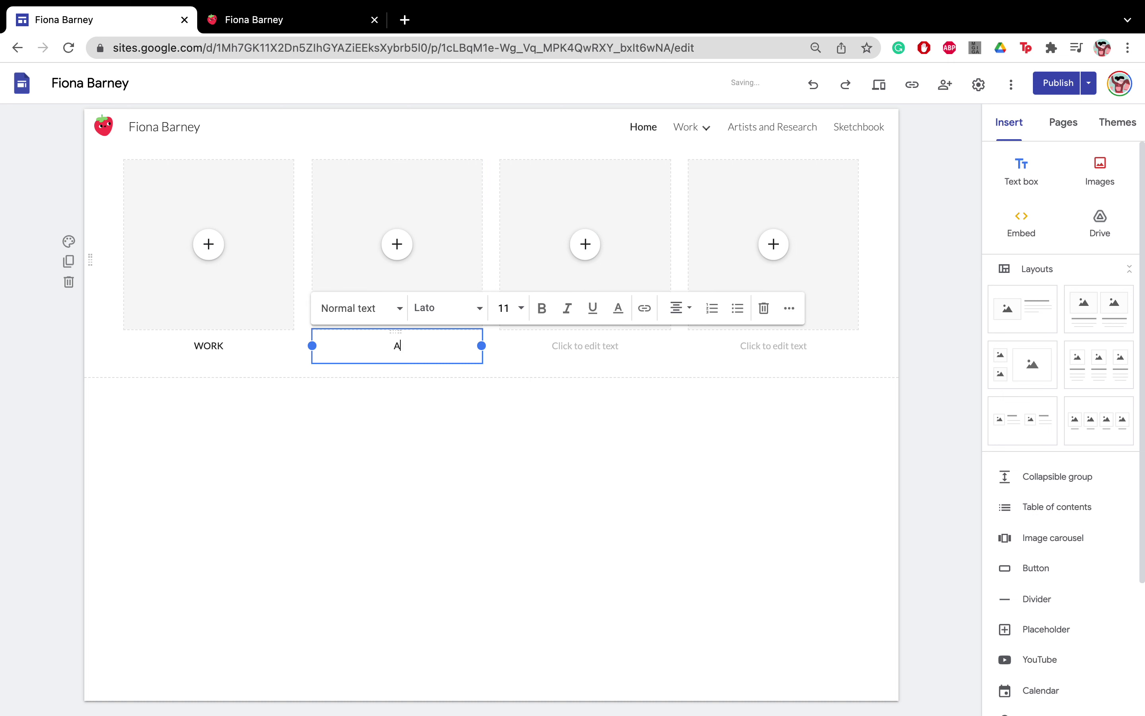
type("RTISTS AND RESEARCH")
left_click(548, 348)
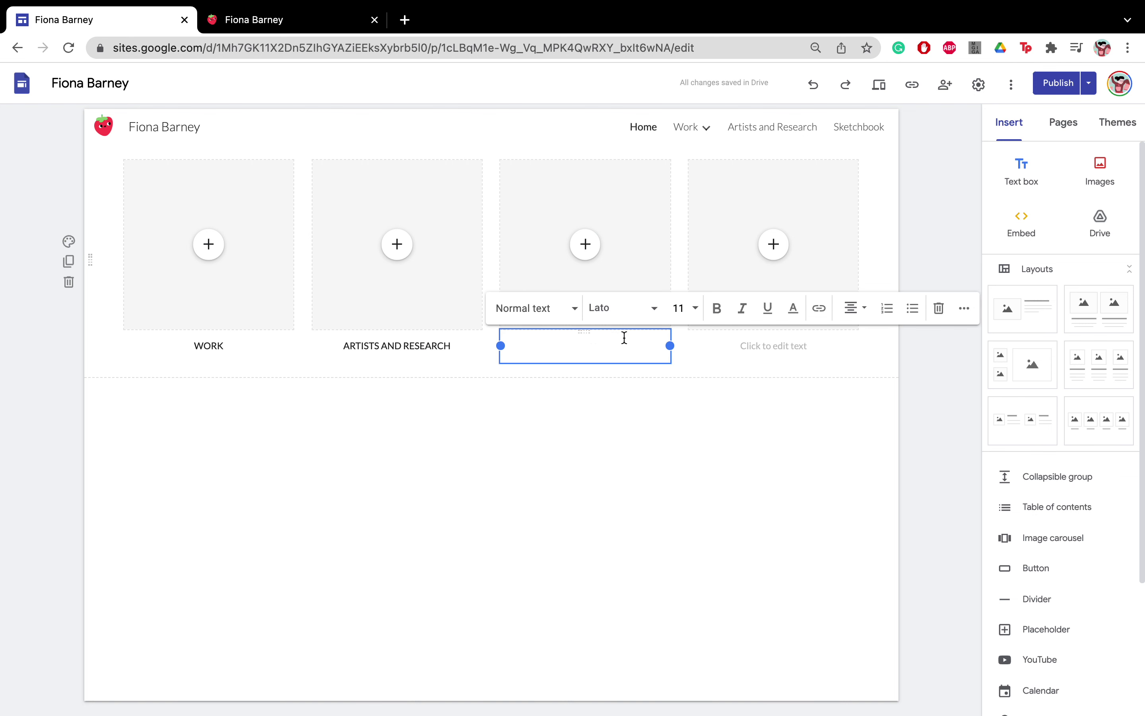
type("SKETCHBOOK")
Step: Delete the unused fourth column from the Home page's image layout
left_click(664, 434)
left_click(776, 305)
key("Delete")
Step: Upload Gal.png into the placeholder above WORK and Girl.png into the placeholder above ARTISTS AND RESEARCH
left_click(218, 256)
left_click(250, 296)
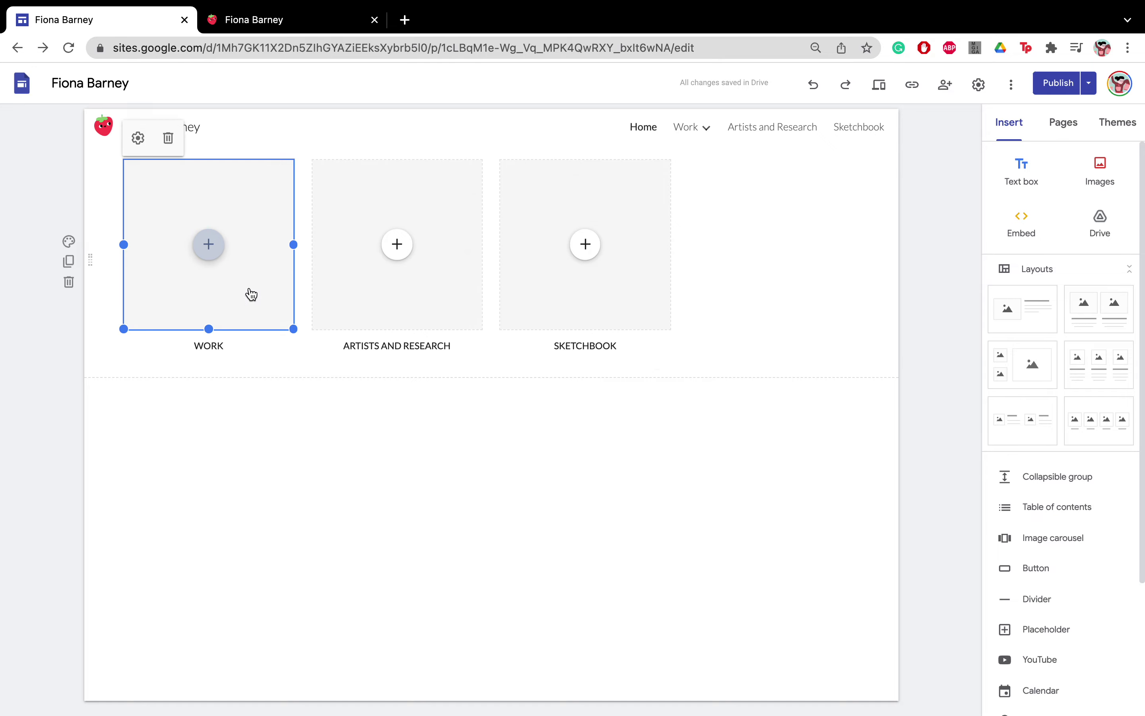
left_click(553, 281)
left_click(844, 512)
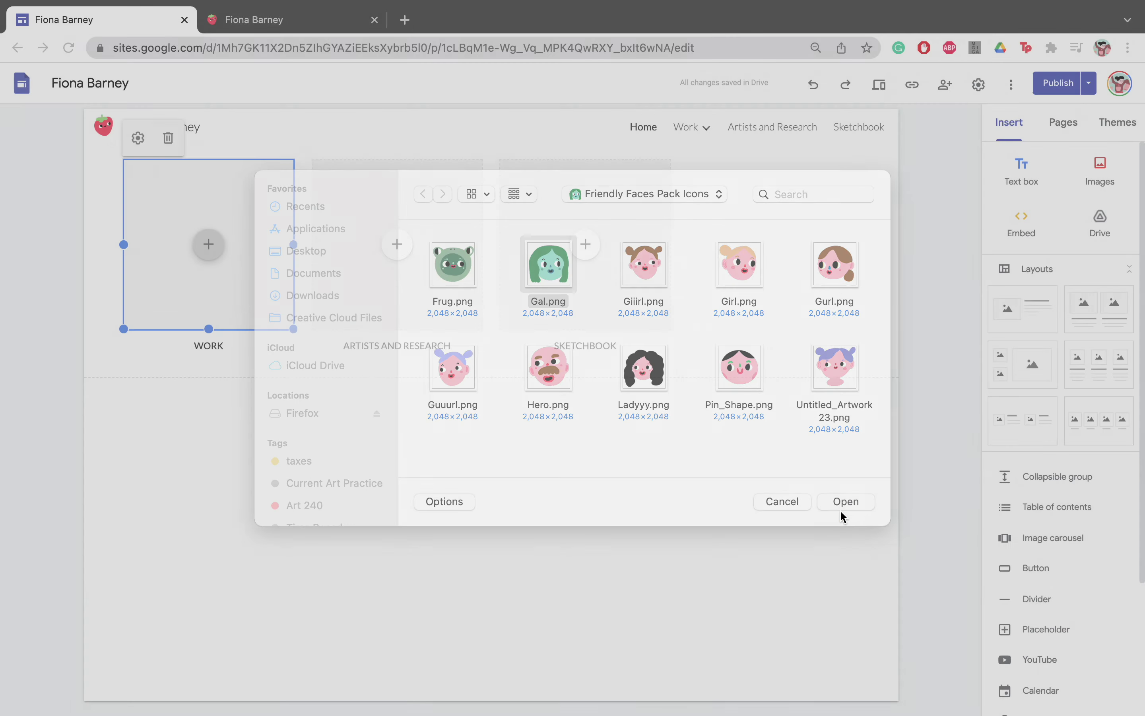
left_click(403, 256)
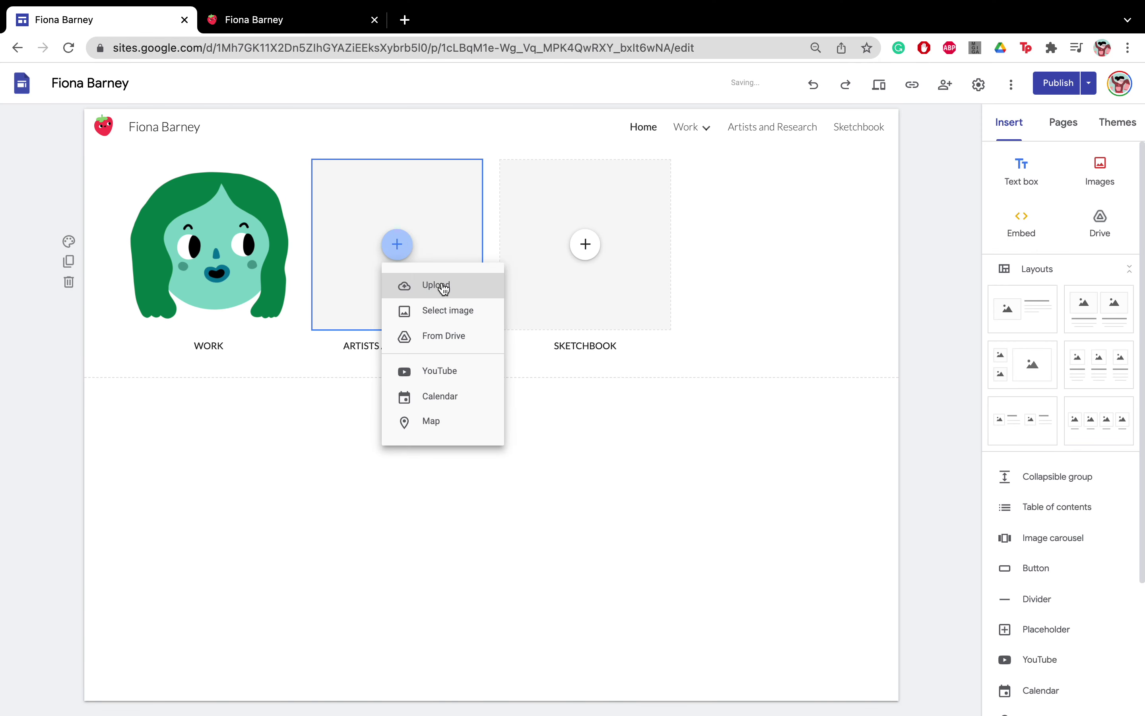
left_click(466, 289)
left_click(742, 283)
left_click(845, 511)
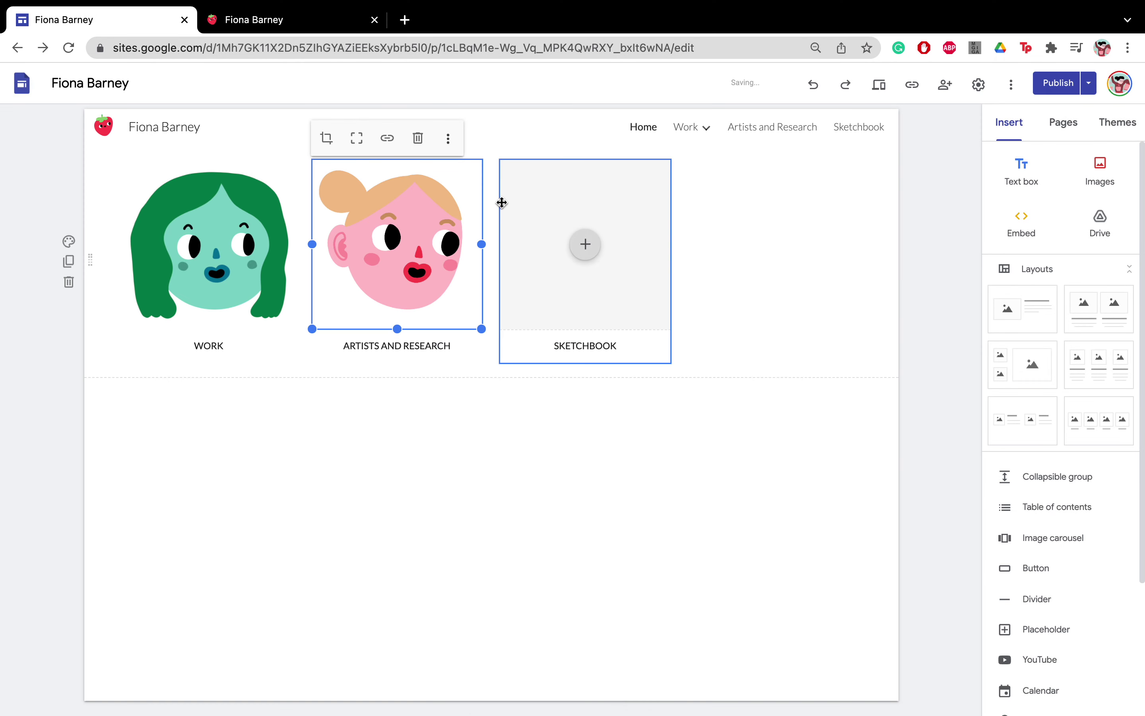
left_click(573, 228)
left_click(586, 244)
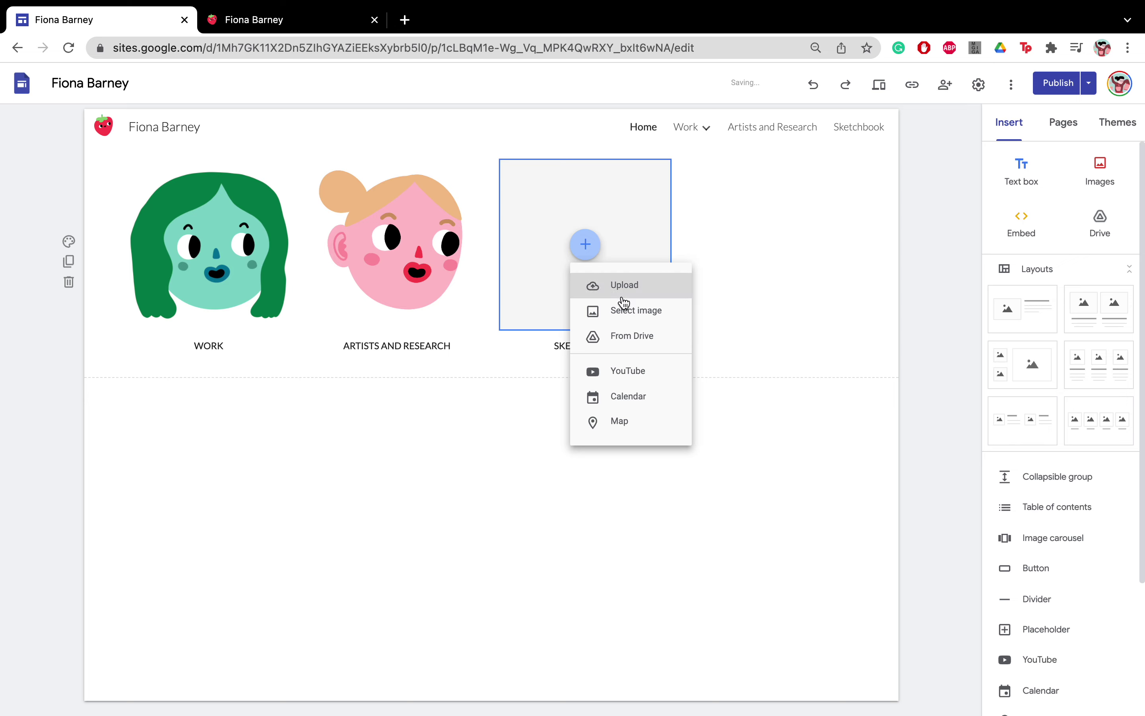
left_click(629, 311)
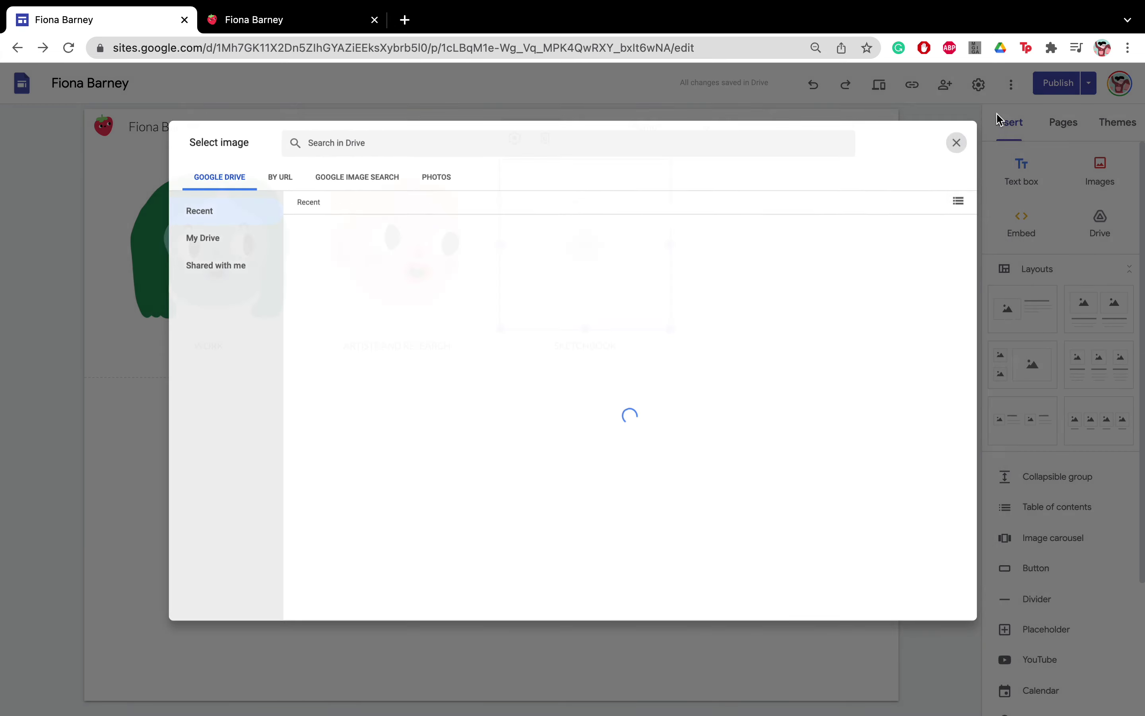
left_click(956, 142)
left_click(586, 244)
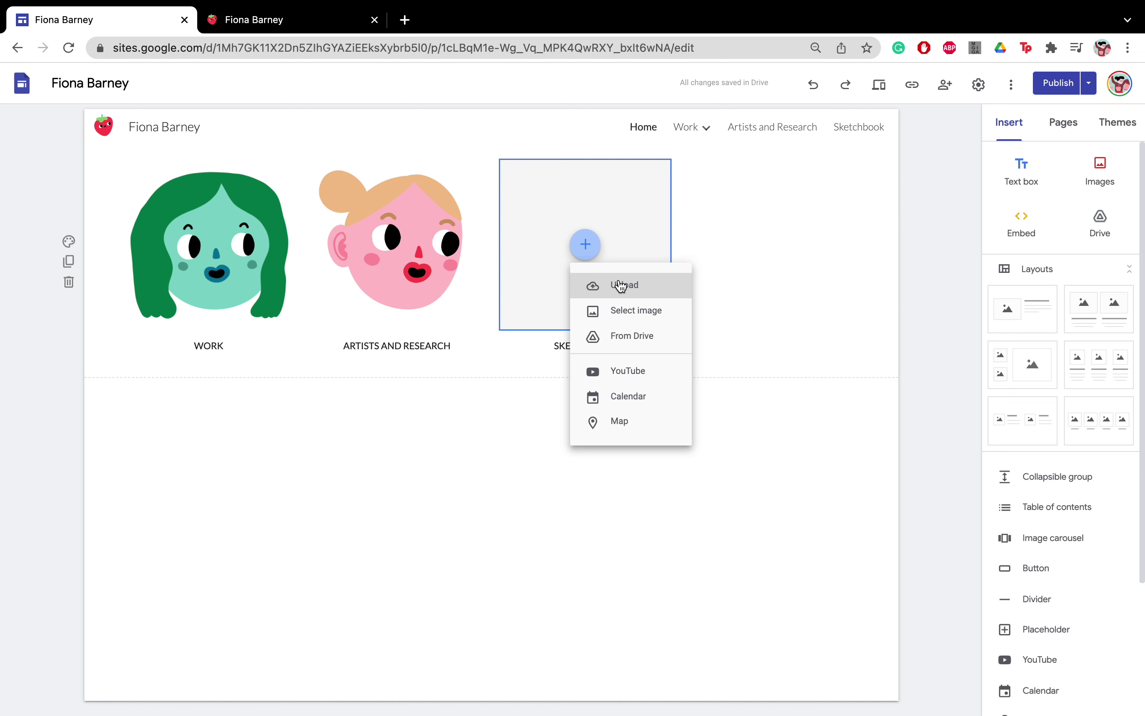
Step: Search Google Images for "van gogh" in a new browser tab
left_click(406, 60)
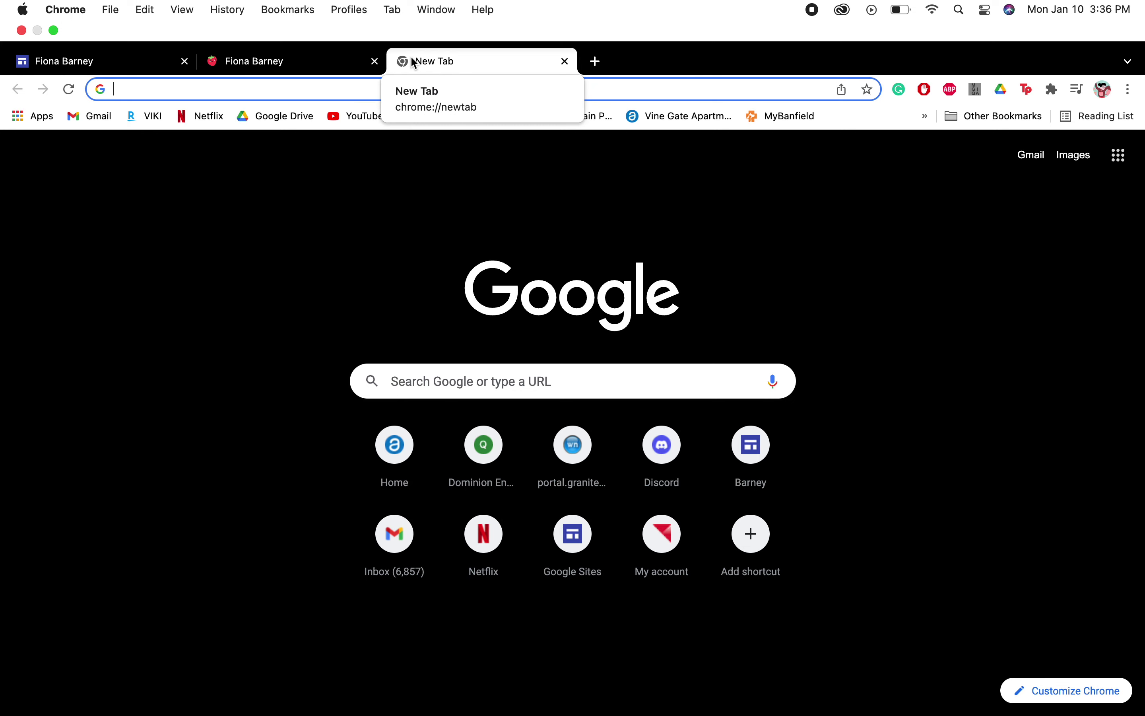
type("van")
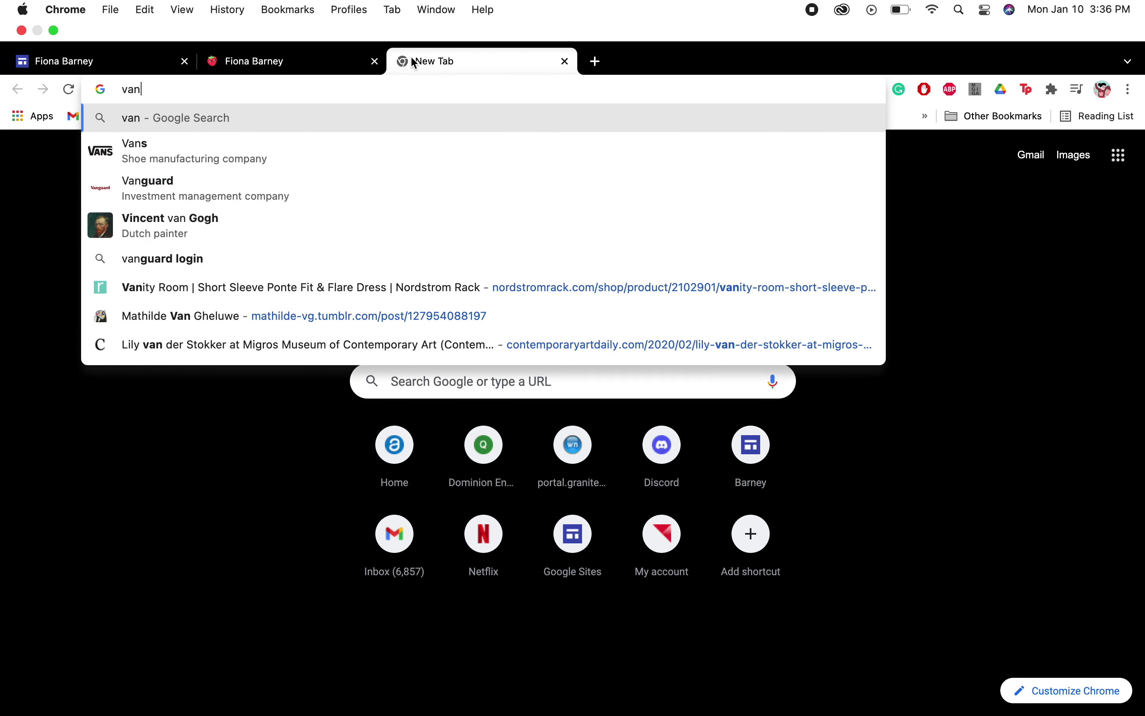
type(" gogh")
key("Return")
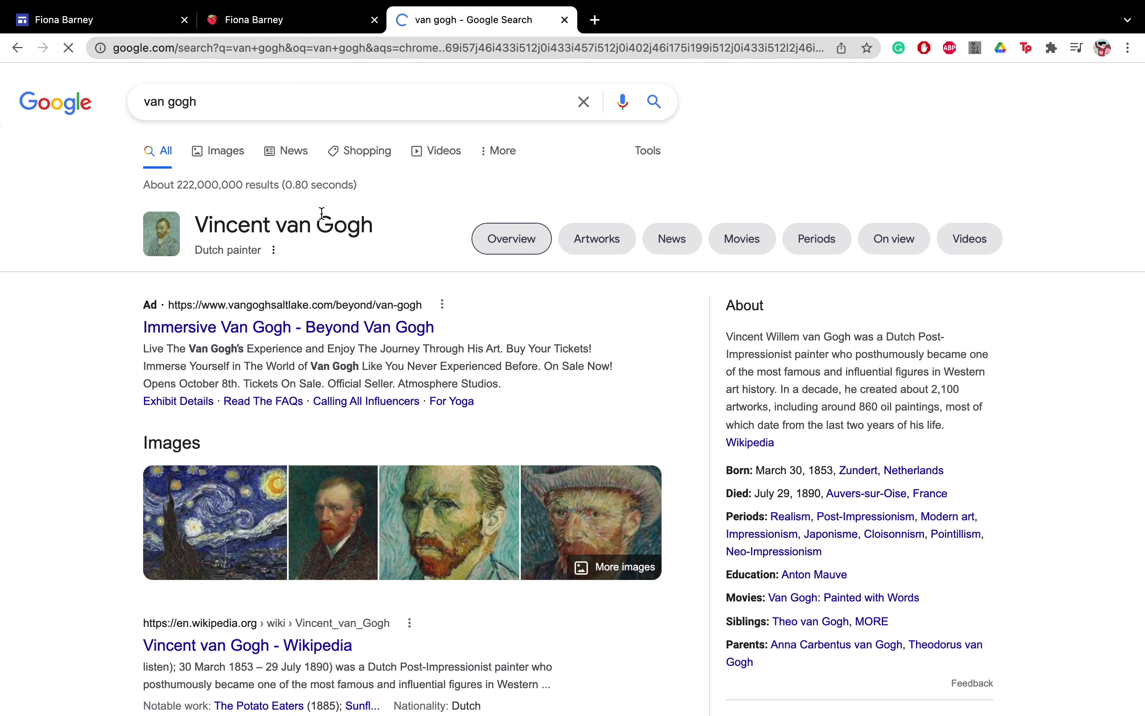
left_click(217, 156)
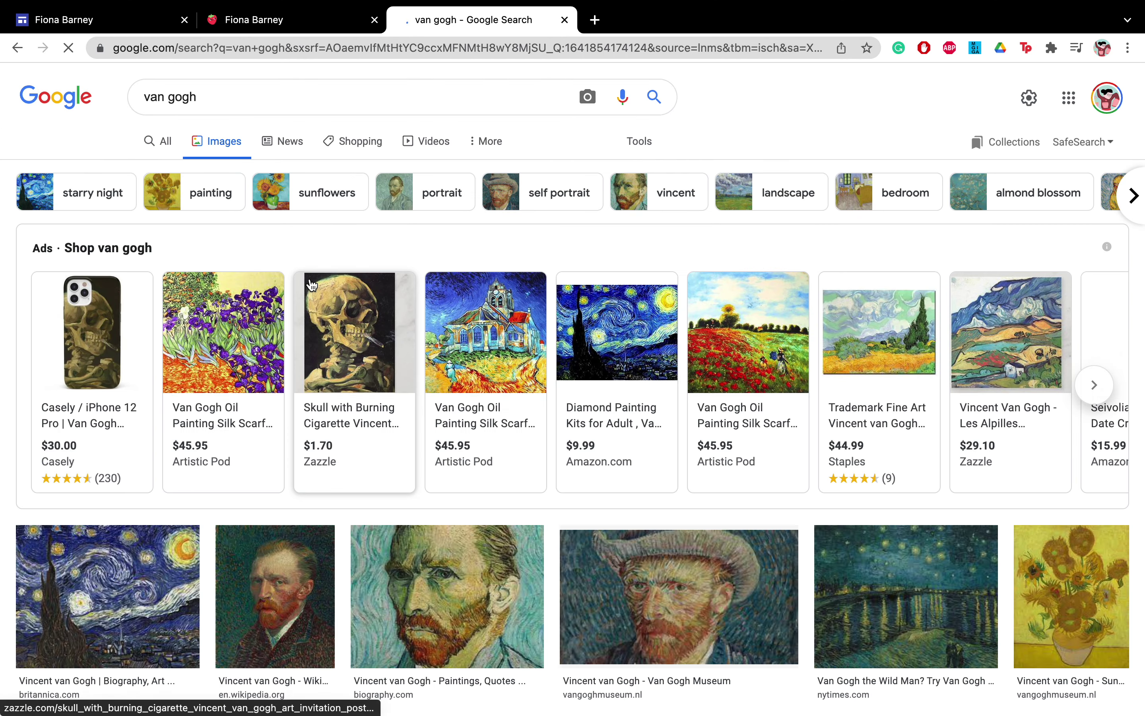
Step: Pick the Britannica starry night painting from the image results and place it in the placeholder above SKETCHBOOK
scroll(189, 378, "down", 5)
left_click(122, 363)
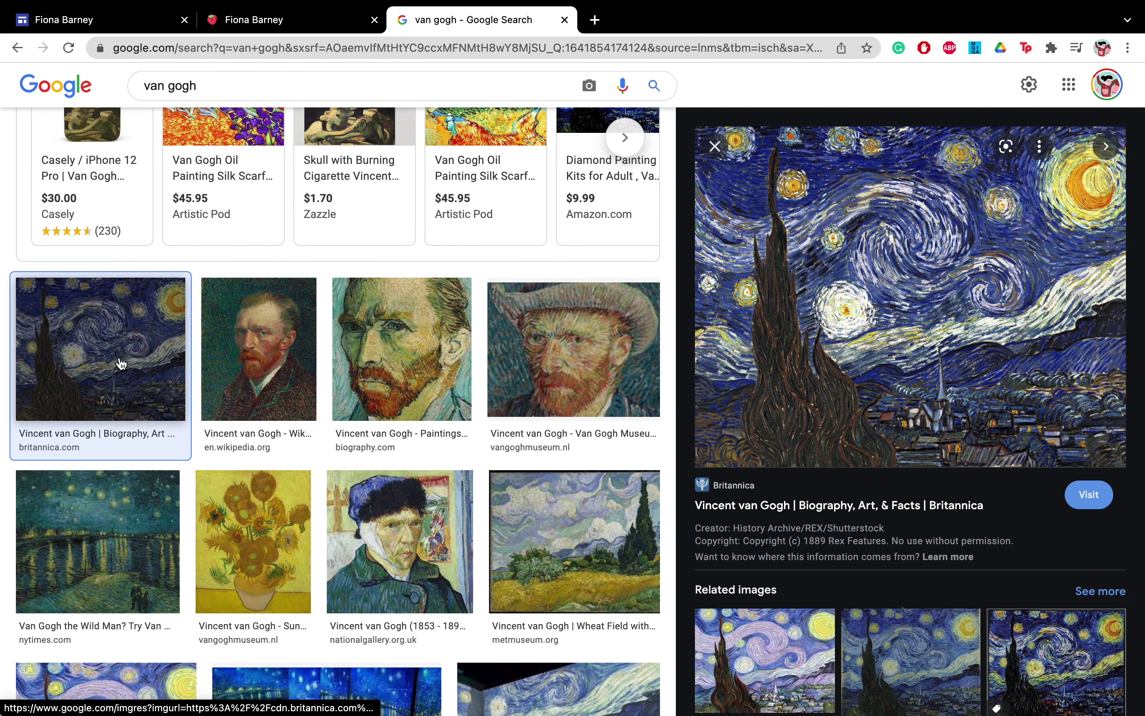
scroll(122, 363, "up", 3)
mouse_move(105, 516)
left_mouse_down()
mouse_move(294, 184)
mouse_move(249, 24)
mouse_move(324, 184)
mouse_move(312, 317)
mouse_move(134, 14)
mouse_move(104, 15)
mouse_move(142, 50)
mouse_move(572, 203)
mouse_move(585, 236)
mouse_move(582, 219)
left_mouse_up()
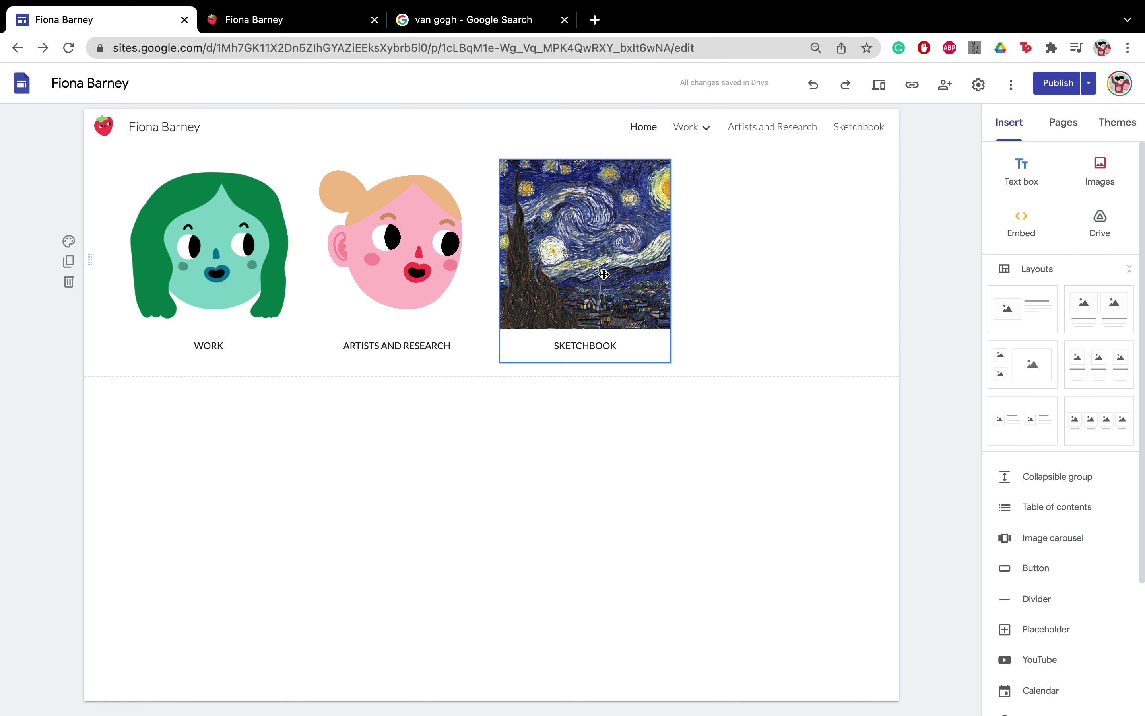
Step: Open the link options for the starry night image above SKETCHBOOK
left_click(590, 260)
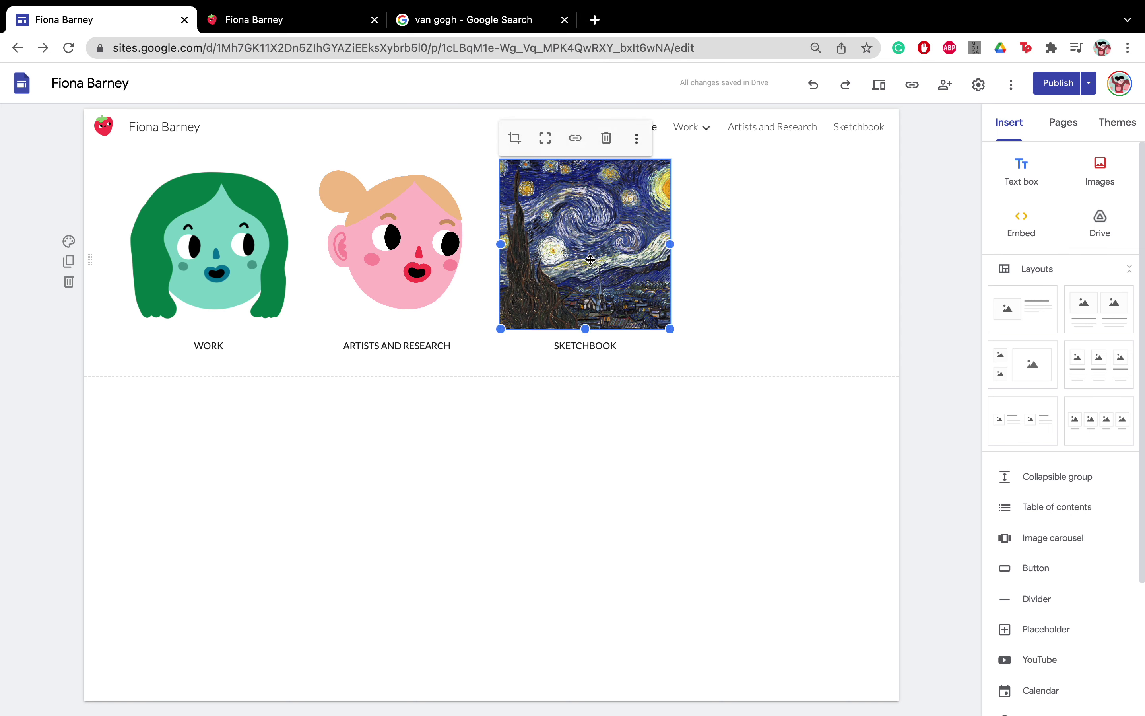
left_click(577, 143)
left_click(542, 485)
Step: Open the Britannica Vincent van Gogh page from the image search result and copy its web address
left_click(455, 6)
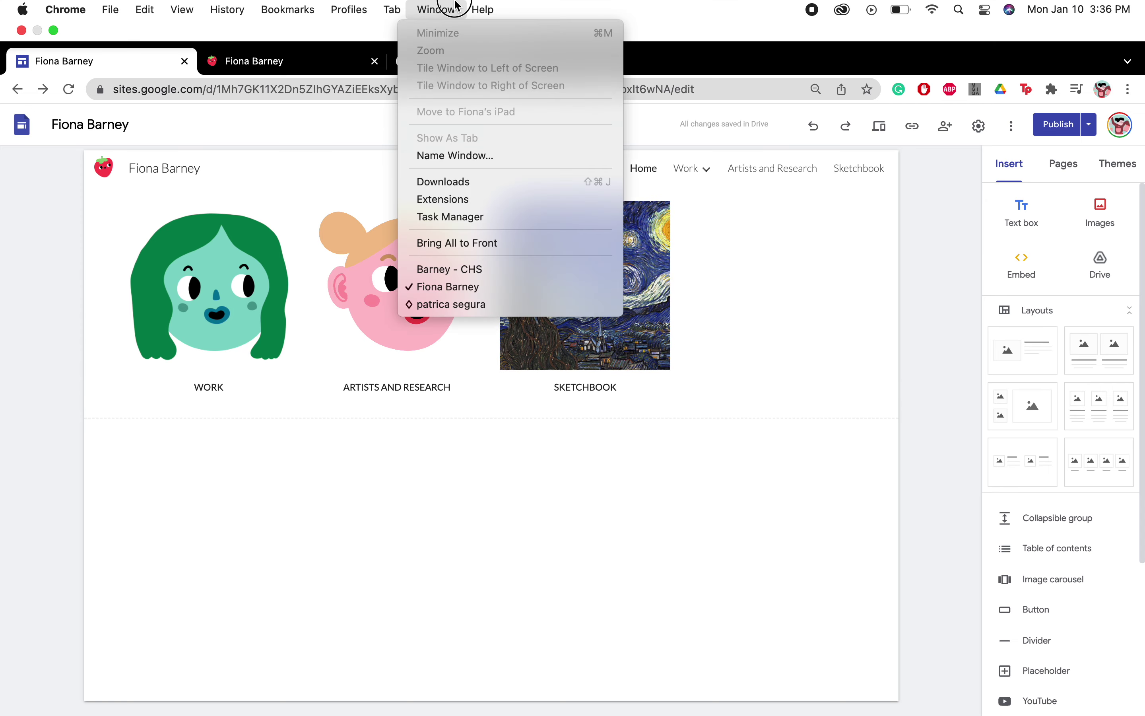
left_click(795, 60)
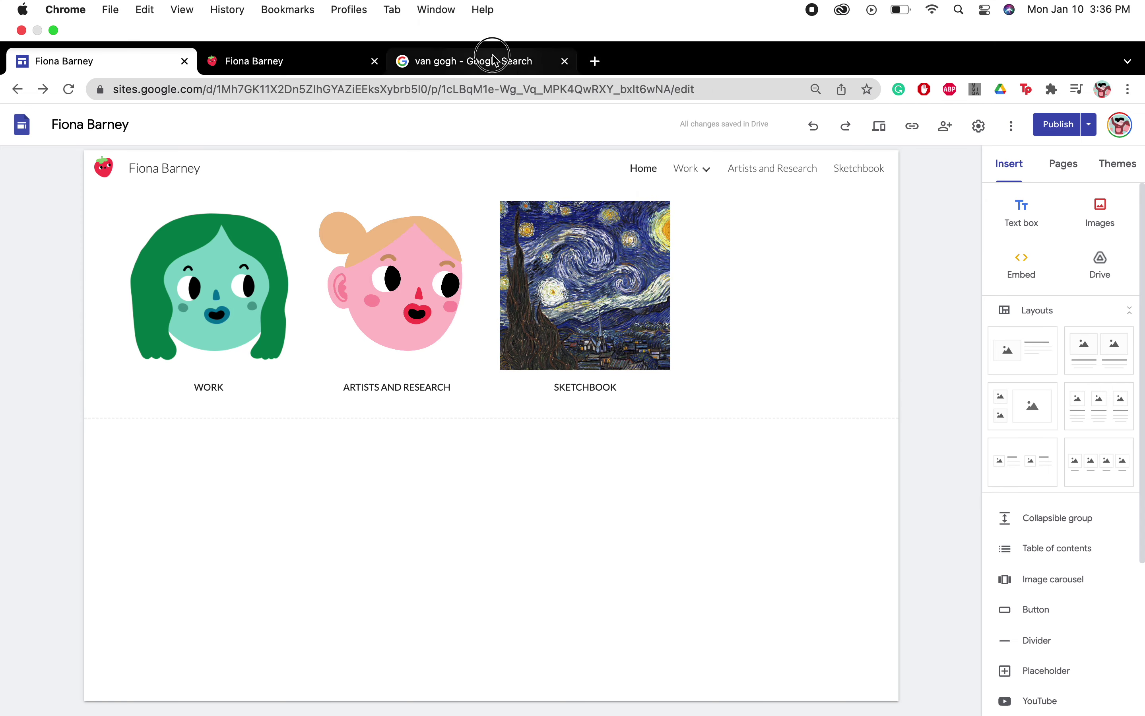
left_click(509, 65)
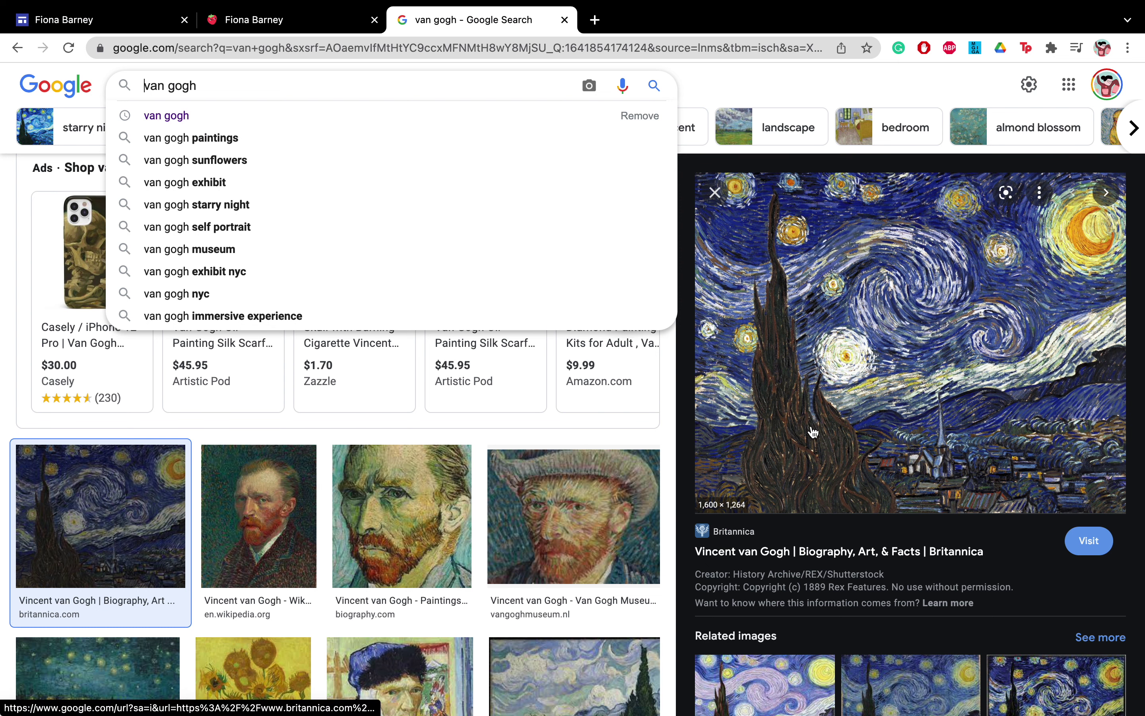
left_click(868, 427)
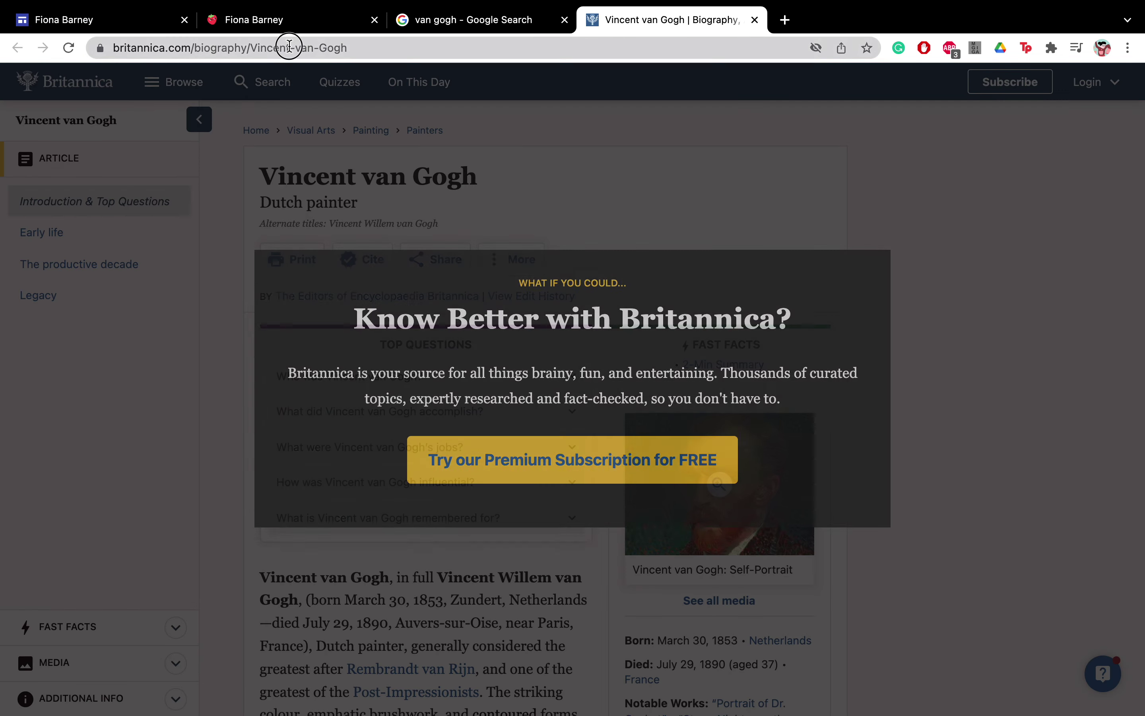
left_click(289, 46)
key("super+c")
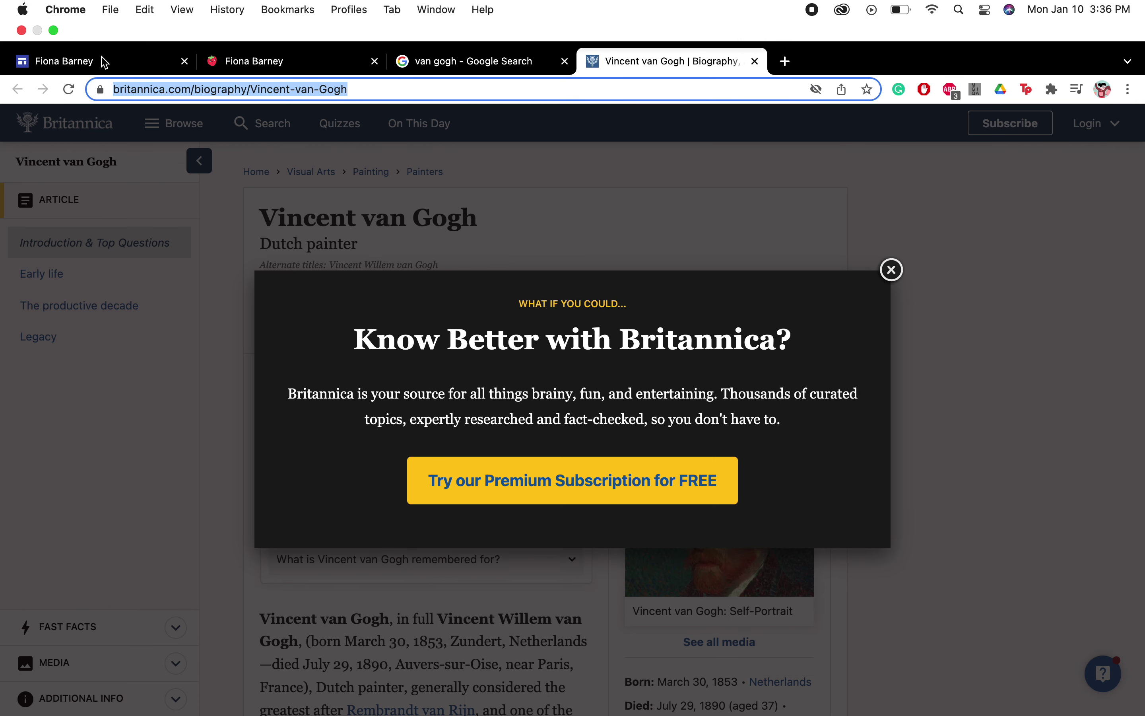
Step: Link the starry night image above SKETCHBOOK to the copied Britannica address and check the link on the image
left_click(105, 62)
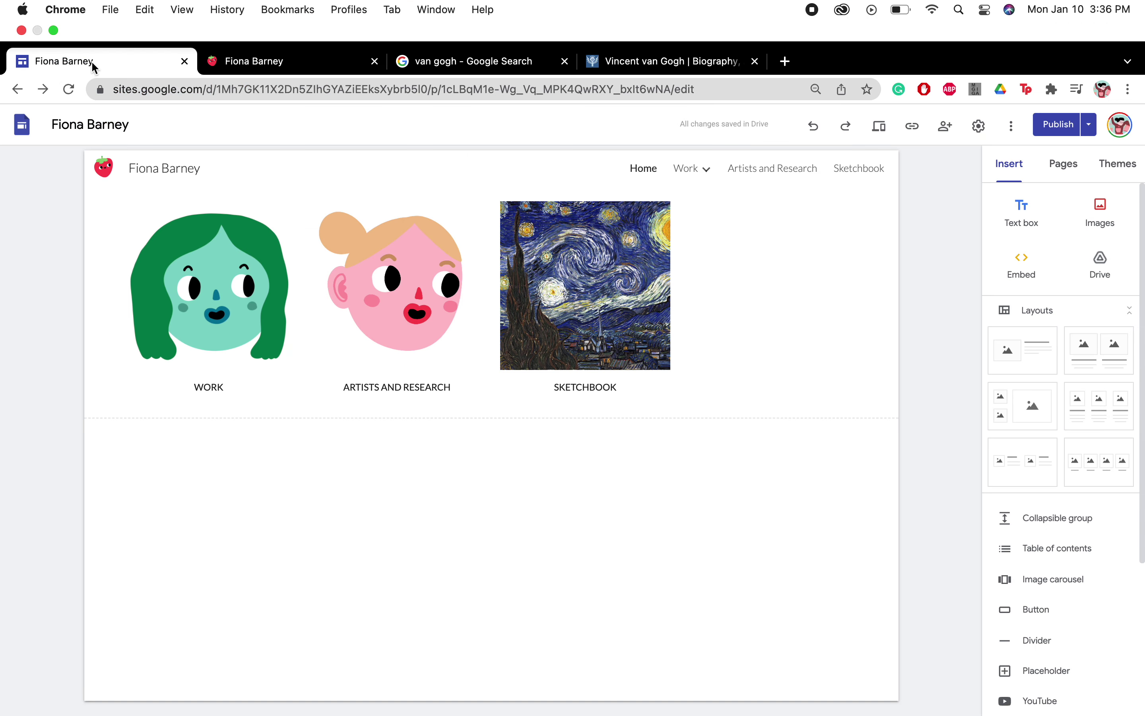
left_click(576, 247)
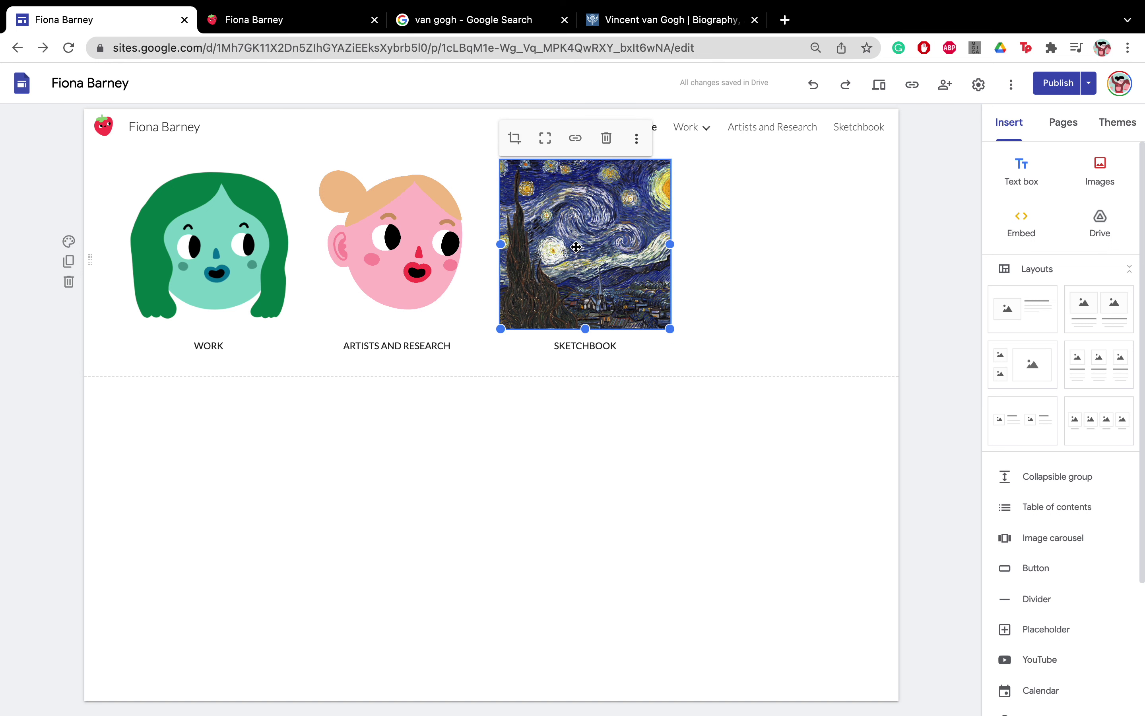
left_click(575, 139)
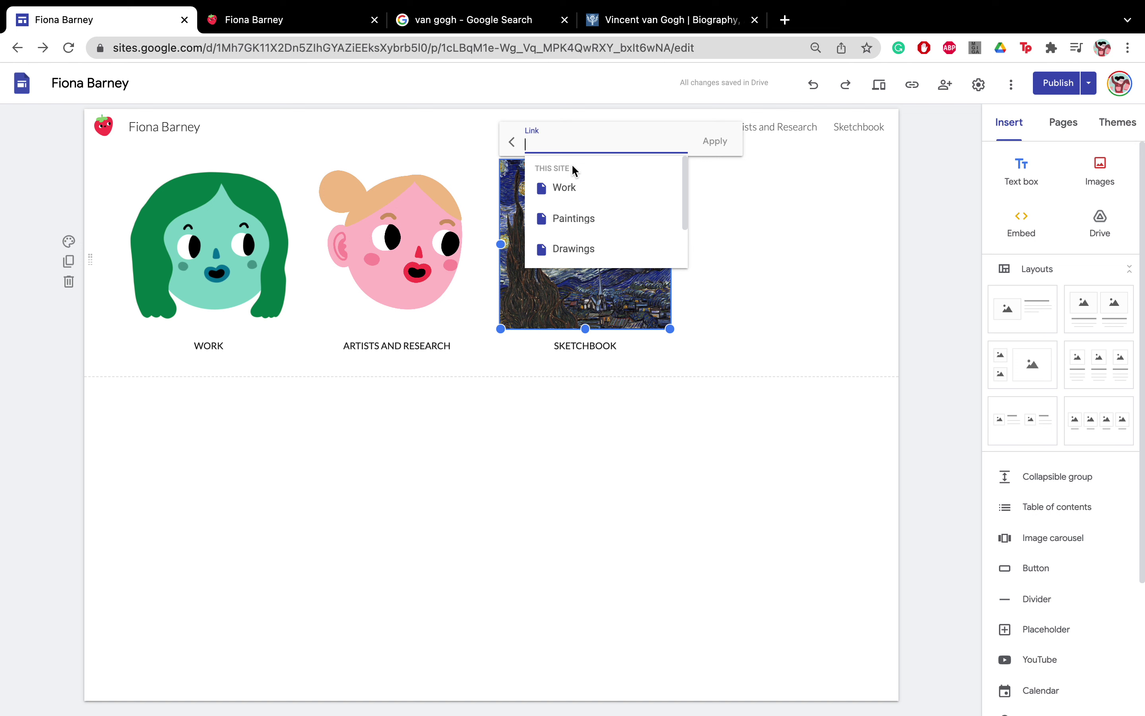
key("super+v")
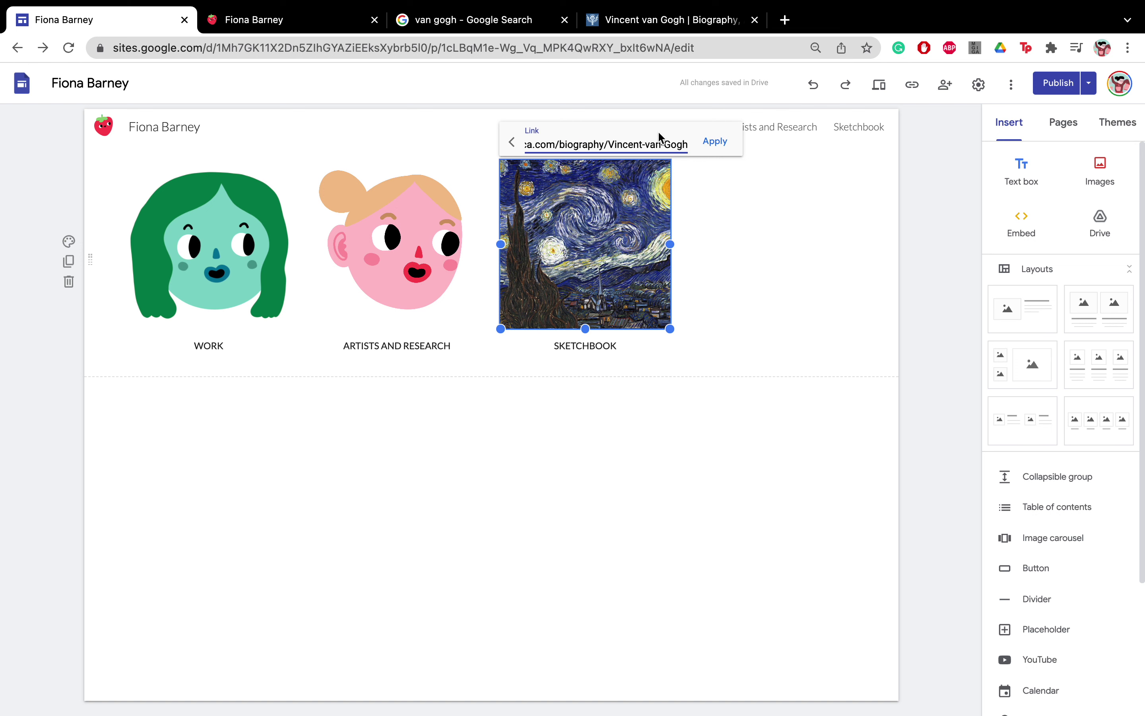
left_click(714, 142)
left_click(641, 384)
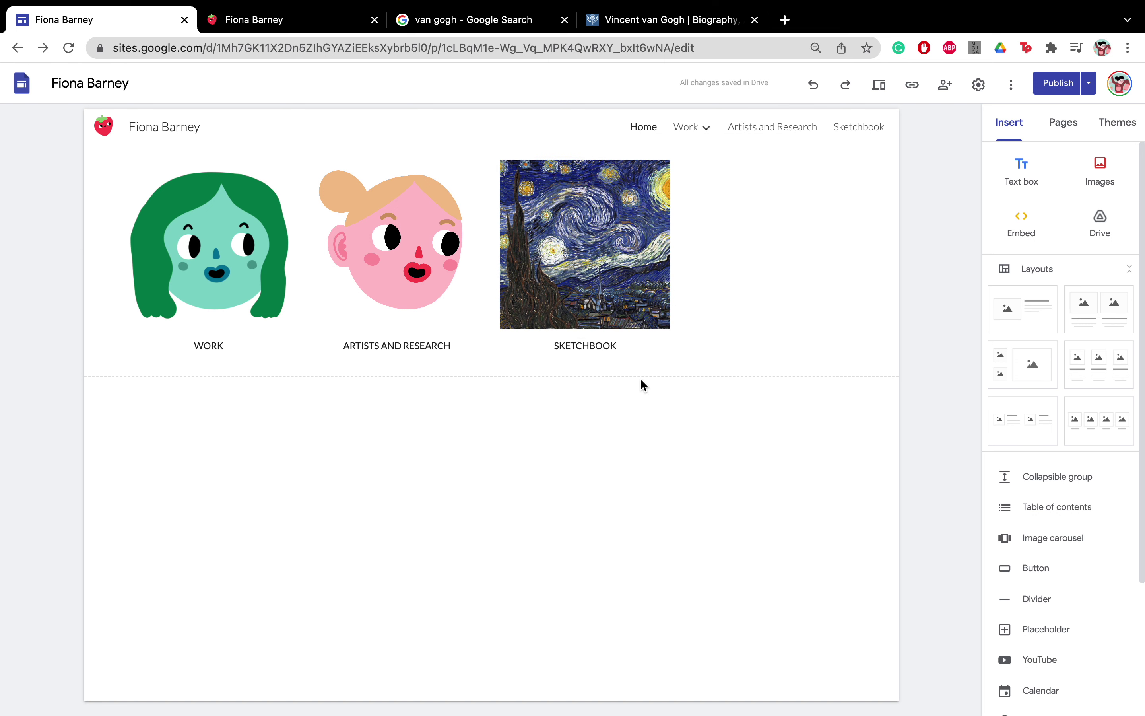
left_click(605, 229)
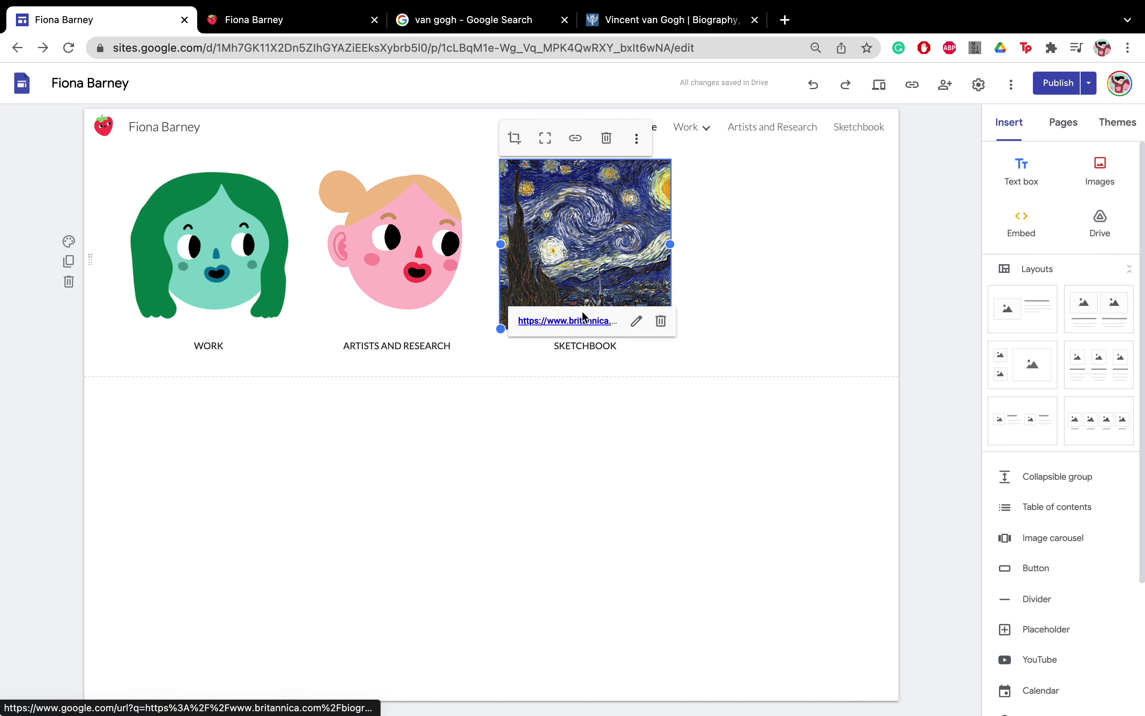
left_click(597, 434)
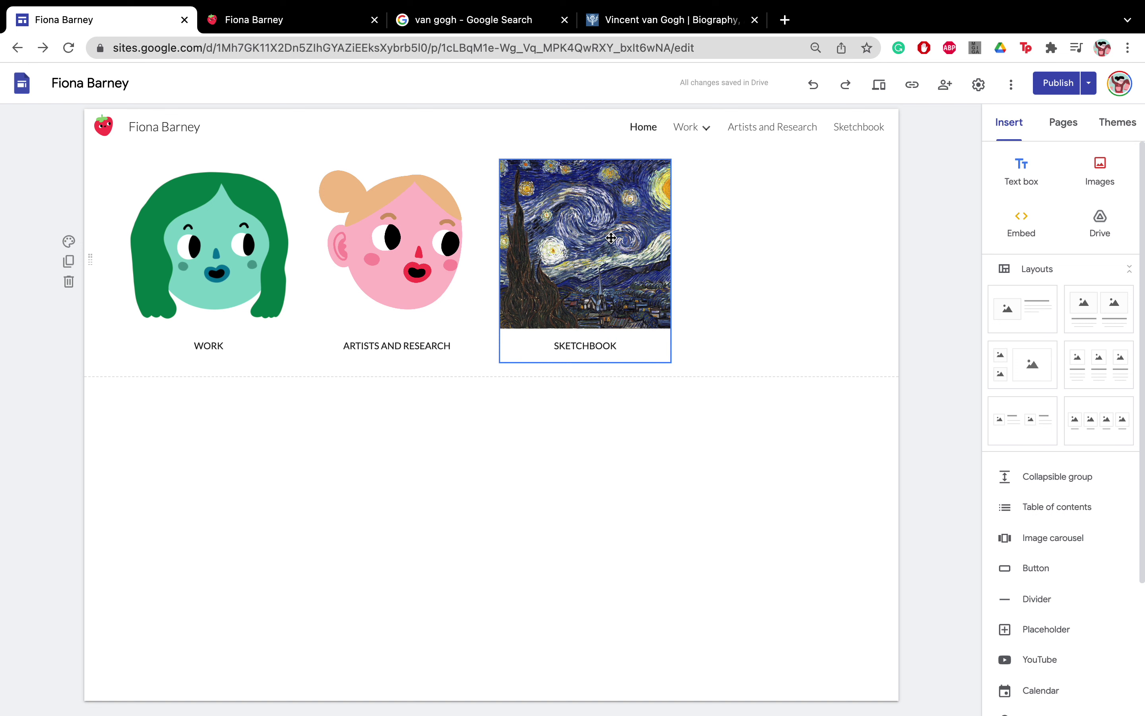
Step: Link the ARTISTS AND RESEARCH caption text to the site's Artists and Research page
left_click(435, 239)
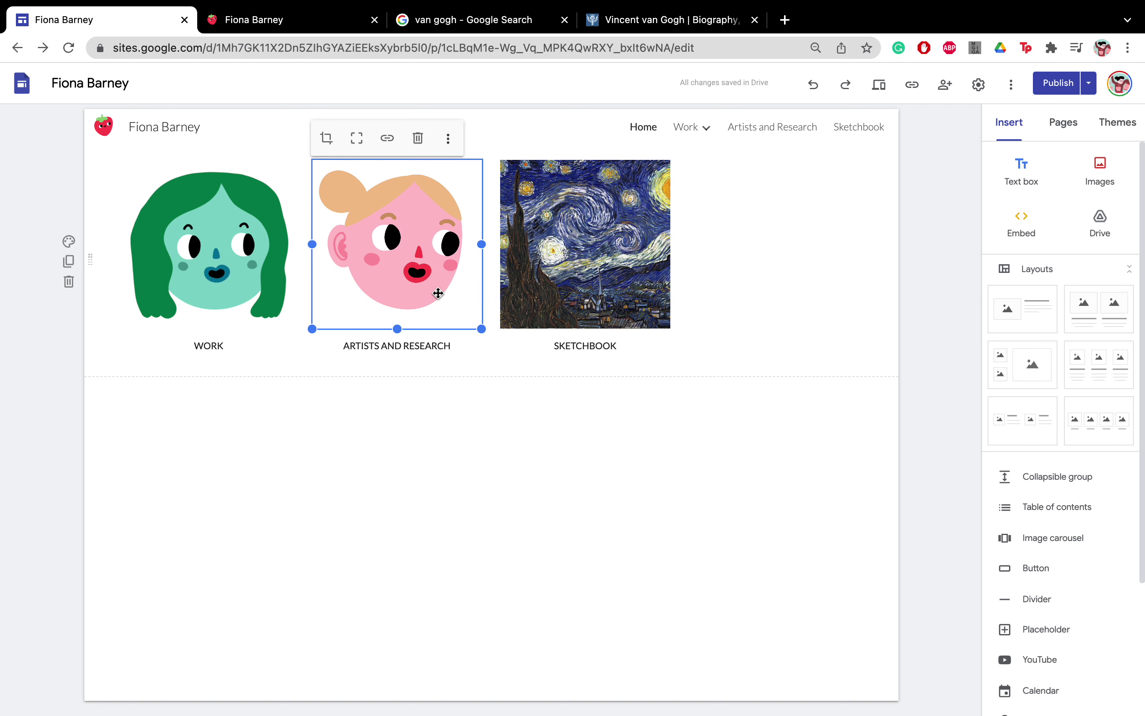
left_click(410, 344)
left_click(452, 342)
left_click_drag(452, 342, 333, 349)
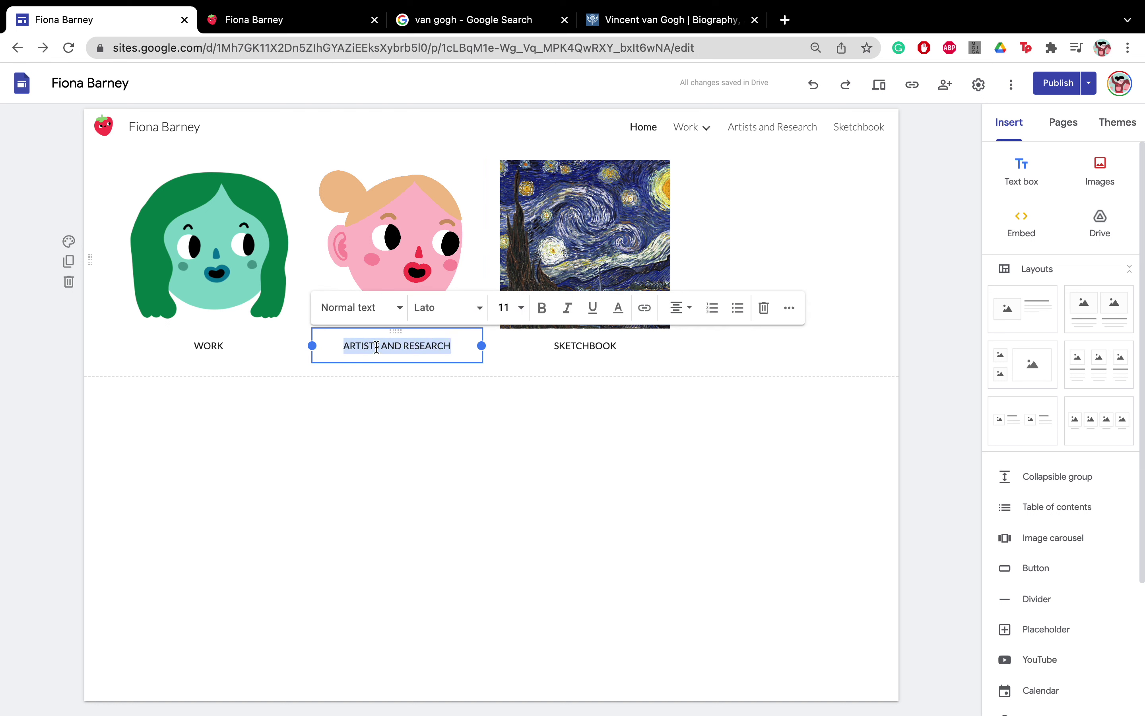
left_click(644, 307)
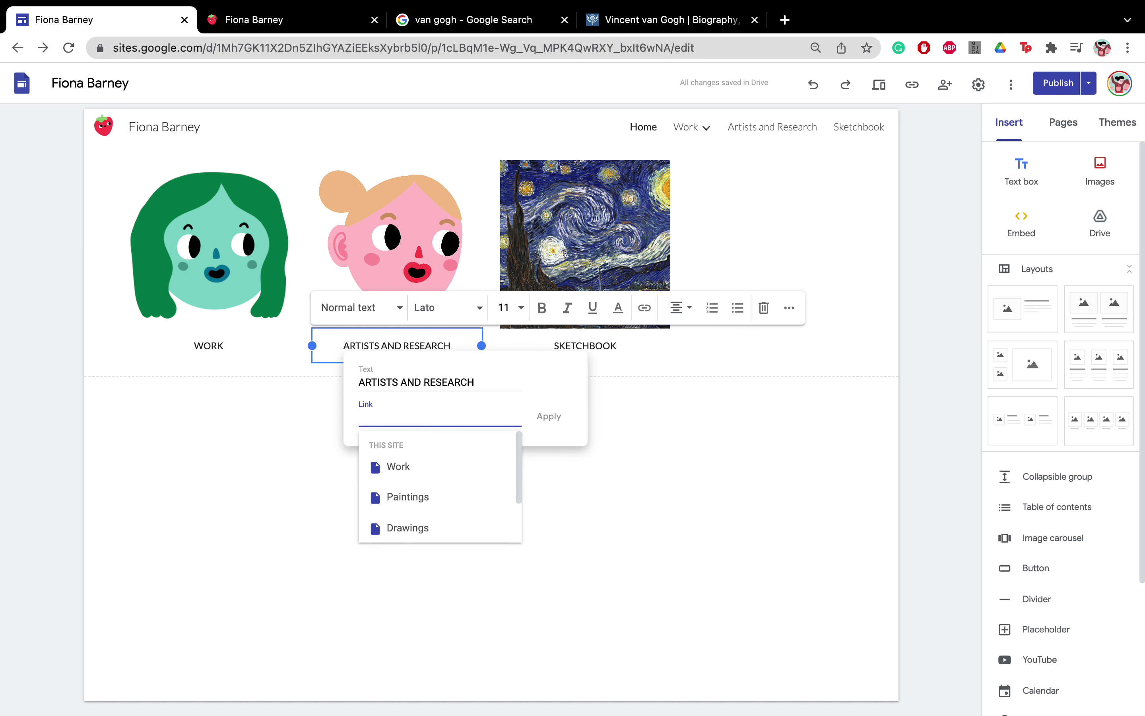
type("art")
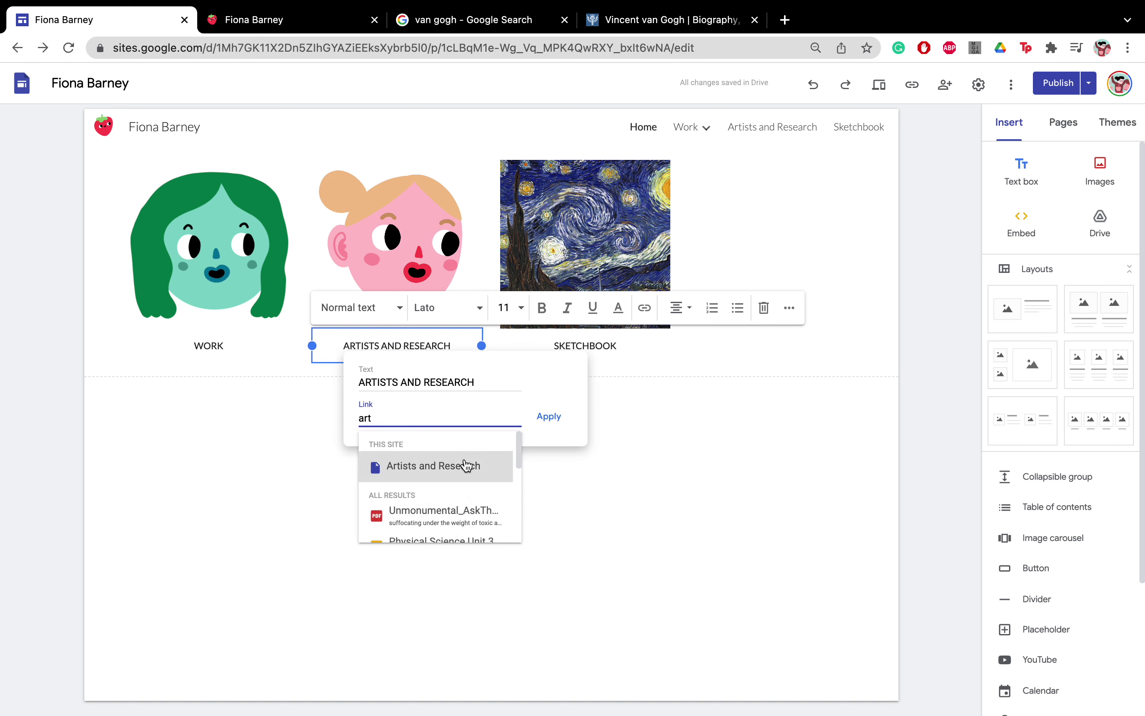
left_click(456, 465)
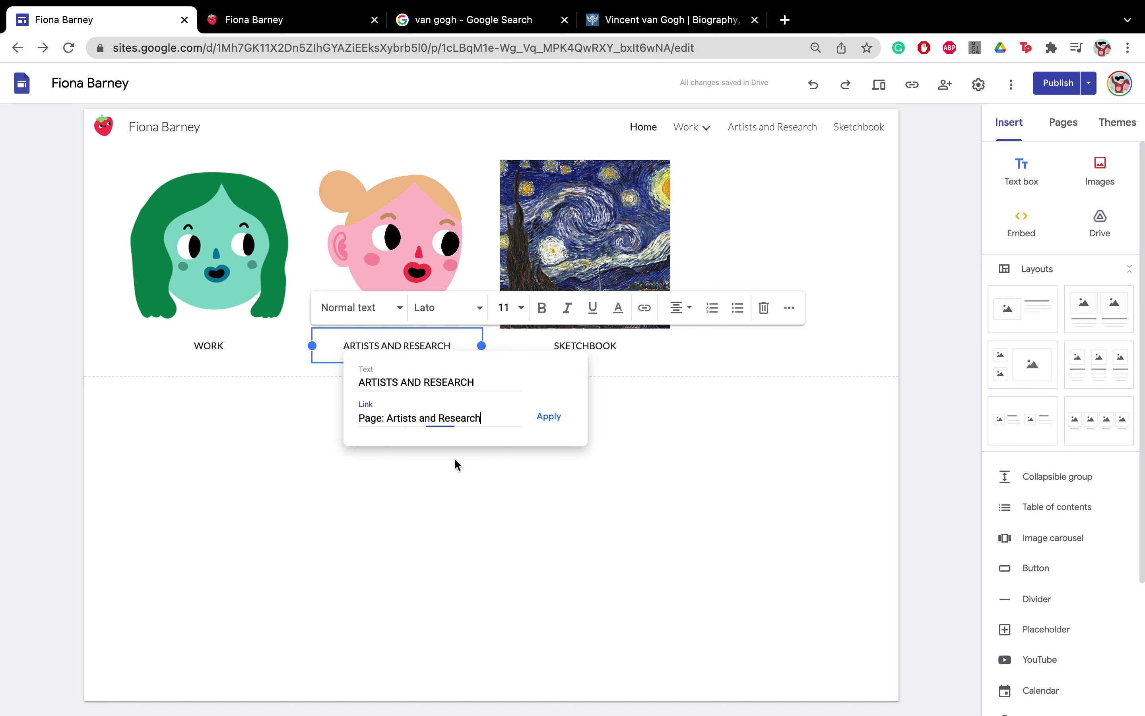
left_click(549, 416)
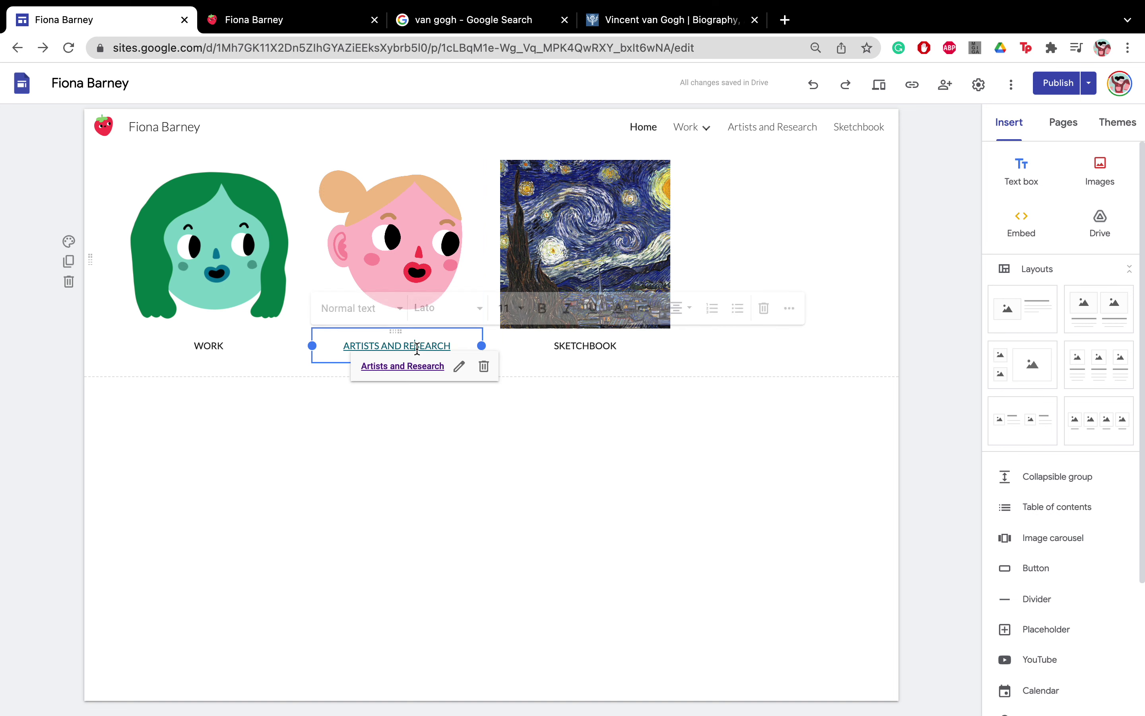
Step: Test the ARTISTS AND RESEARCH caption's link and close the browser tab it opens
left_click(403, 370)
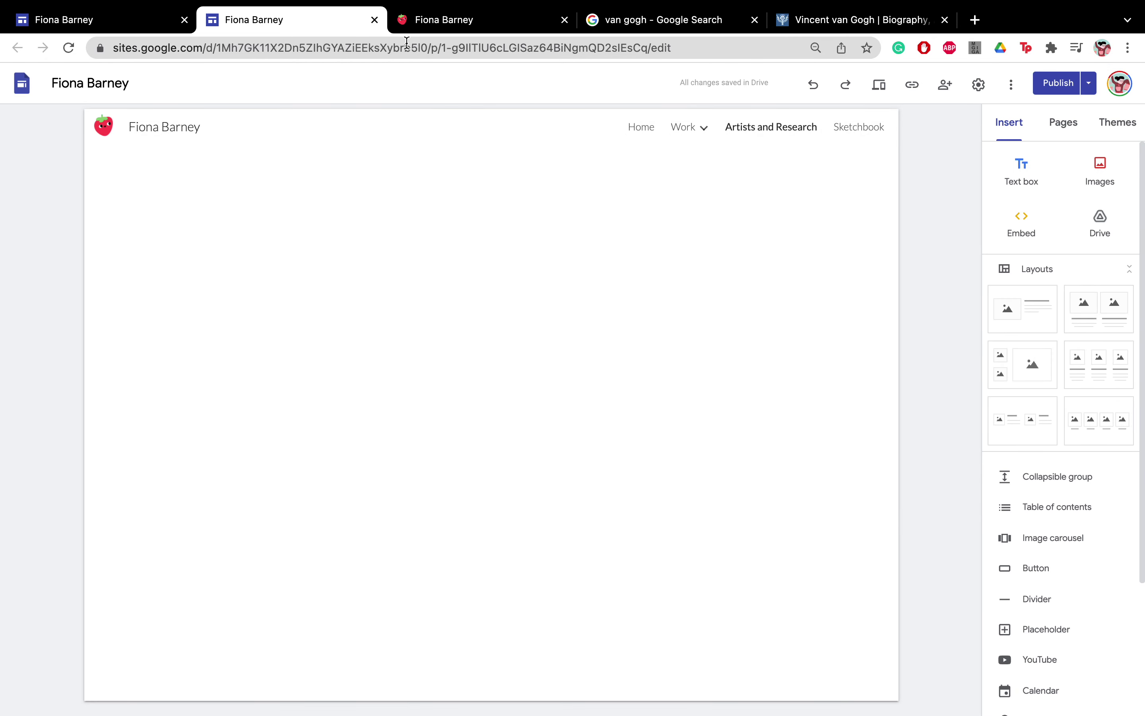
left_click(376, 21)
left_click(395, 465)
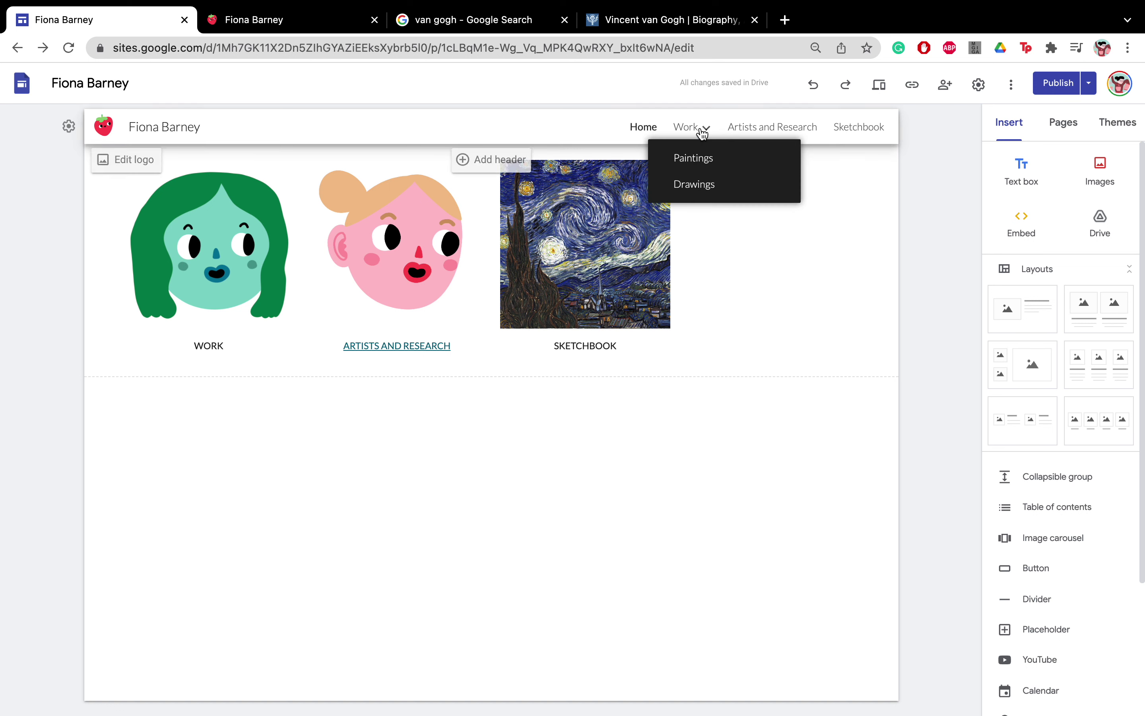
Step: Delete the starry night image together with its SKETCHBOOK caption from the Home page
left_click(585, 234)
key("Delete")
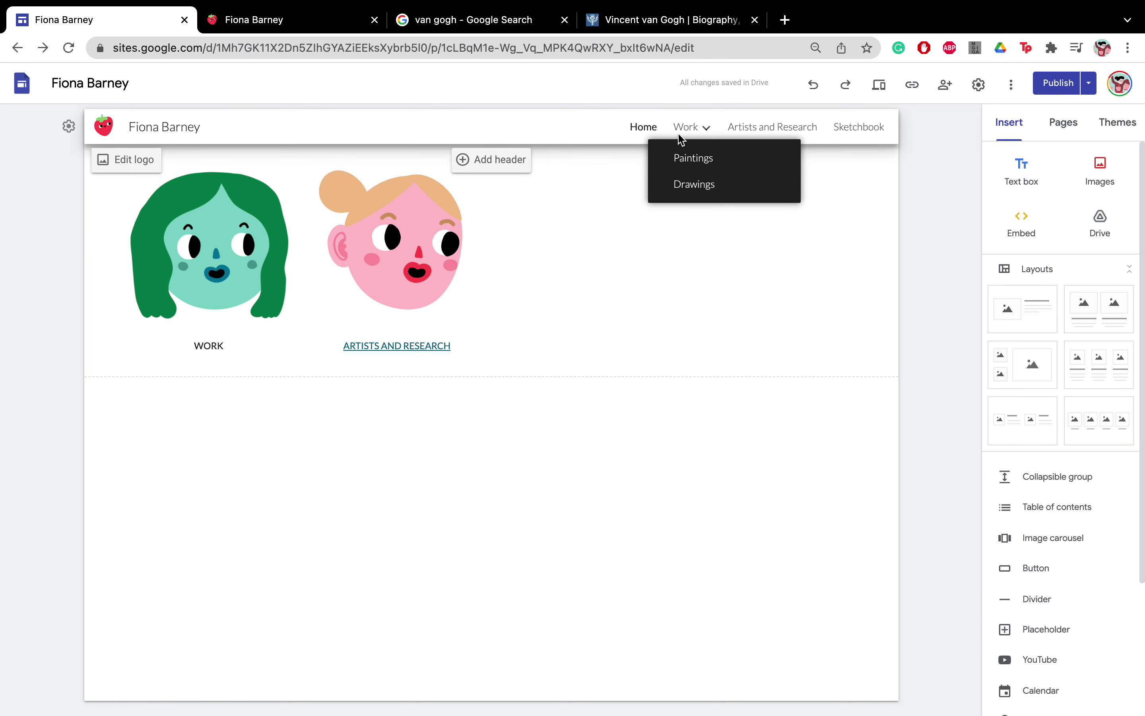
Step: Open the Work page and delete three unneeded elements from its layout
left_click(681, 138)
left_click(446, 373)
key("Delete")
left_click(516, 348)
key("Delete")
left_click(722, 334)
key("Delete")
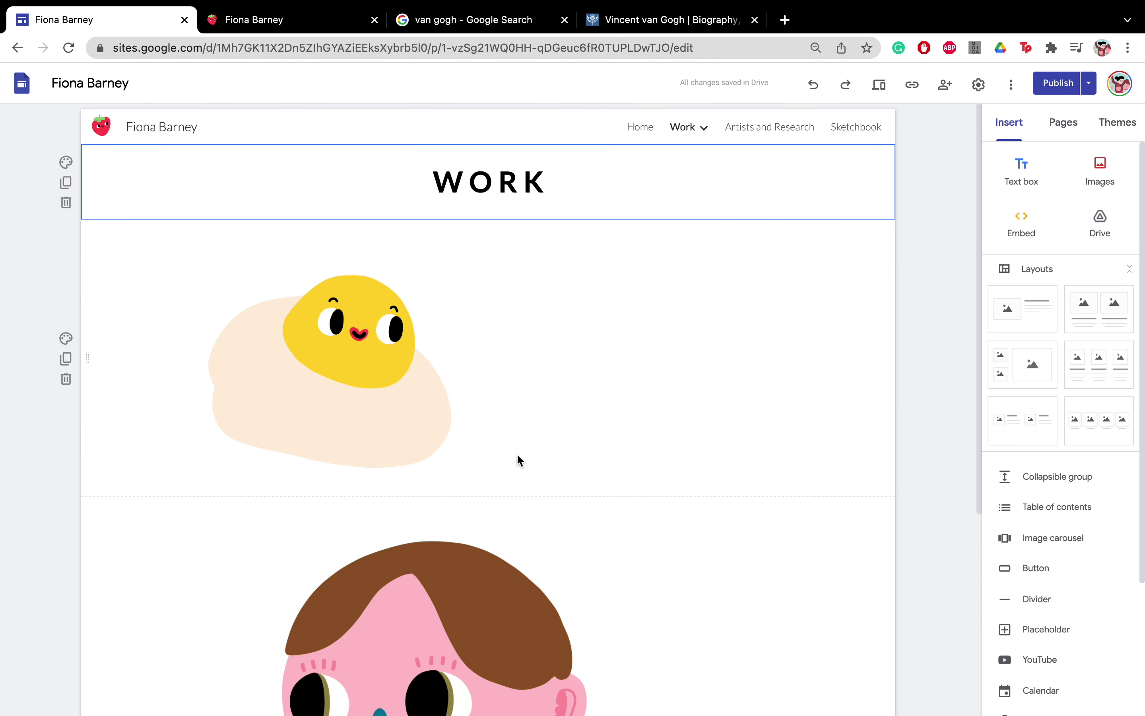
Step: Move the large brown-haired face illustration on the Work page to the right within its section
scroll(536, 423, "down", 6)
scroll(507, 472, "up", 4)
left_click_drag(503, 472, 597, 491)
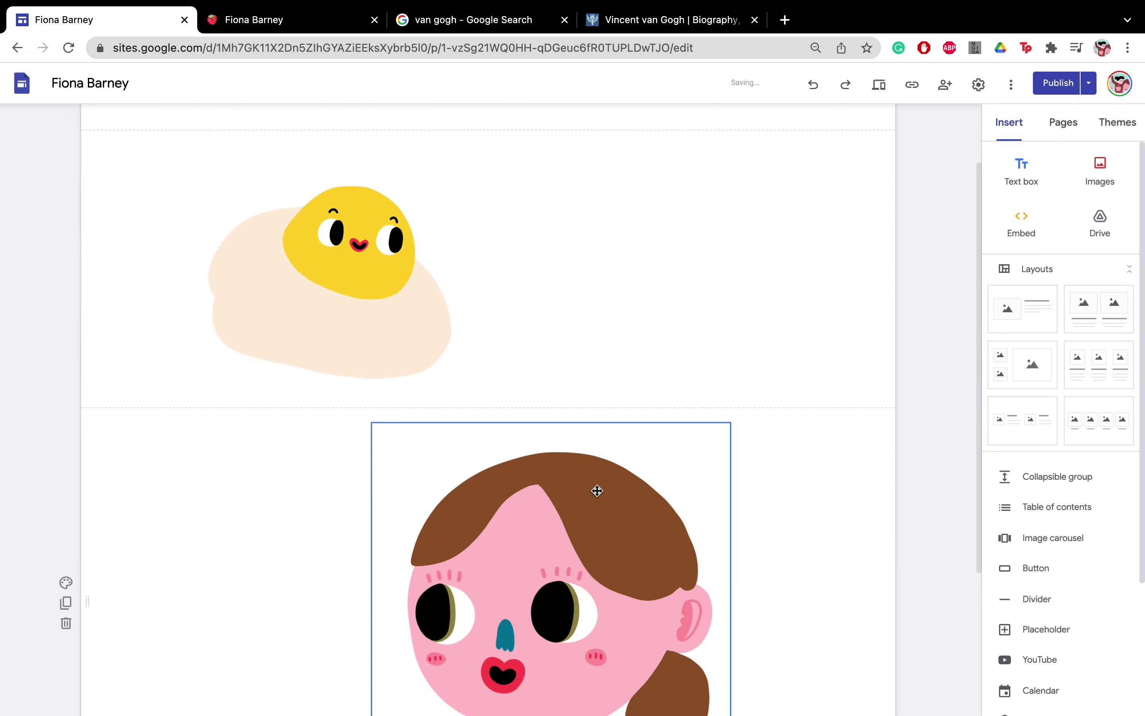
scroll(596, 491, "up", 2)
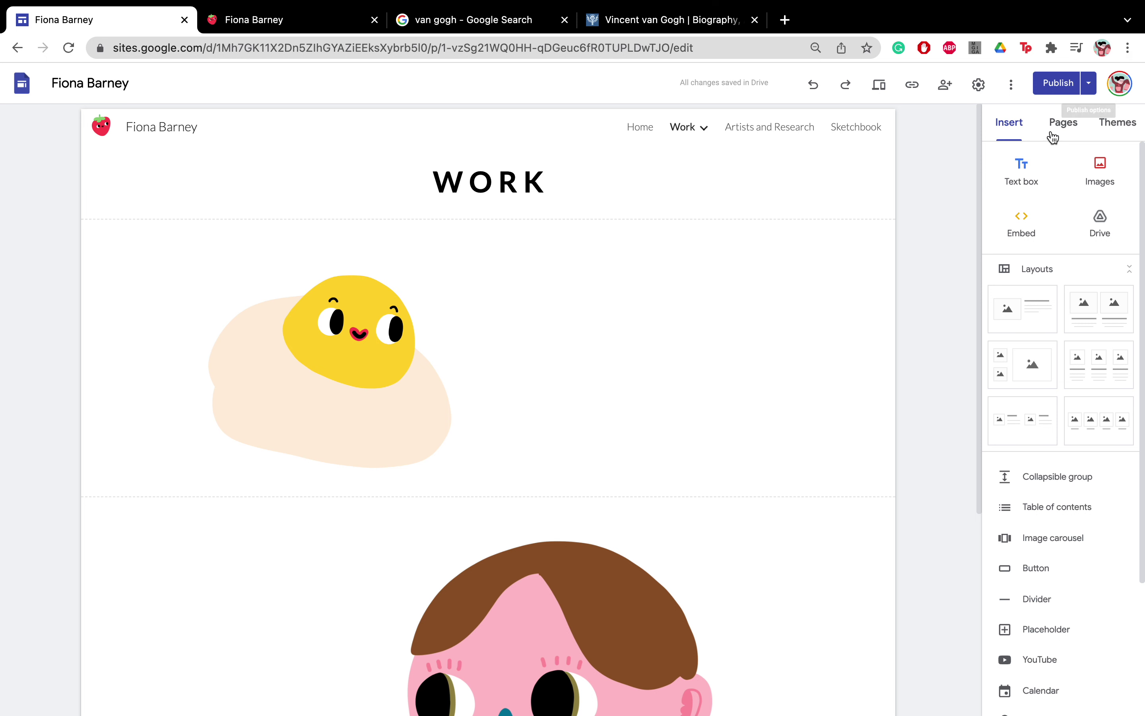
Step: Upload Untitled_Artwork 23.png to the Work page and move it right of centre in its section below the egg illustration
left_click(1108, 173)
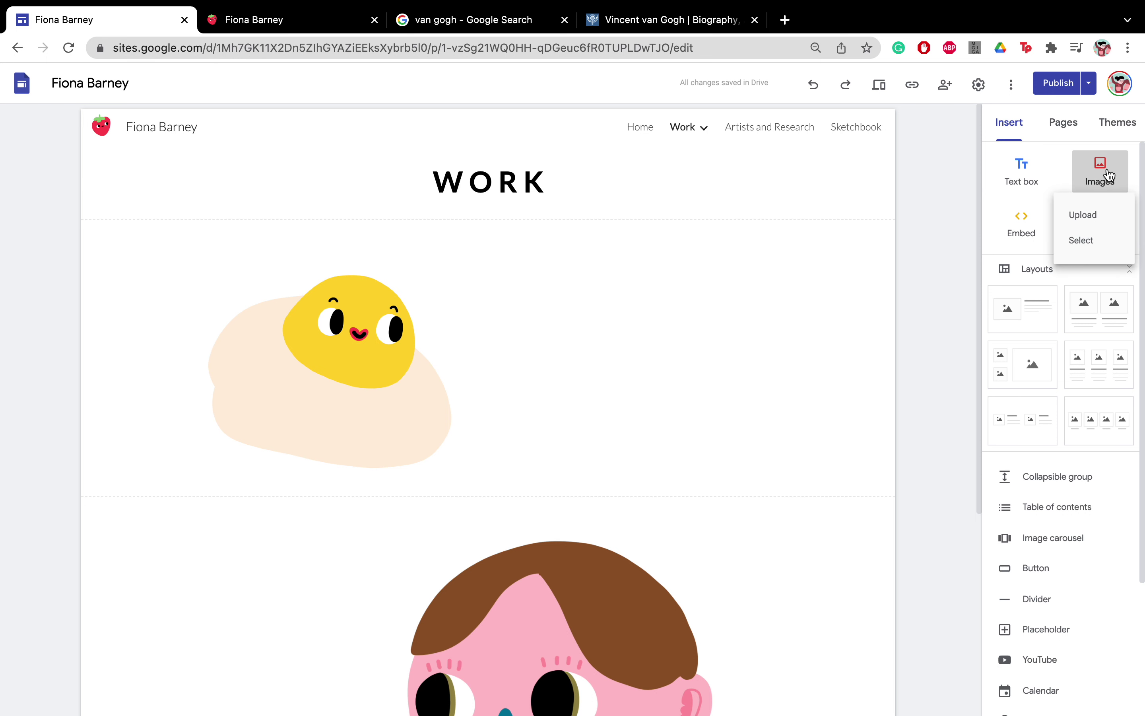
left_click(1083, 215)
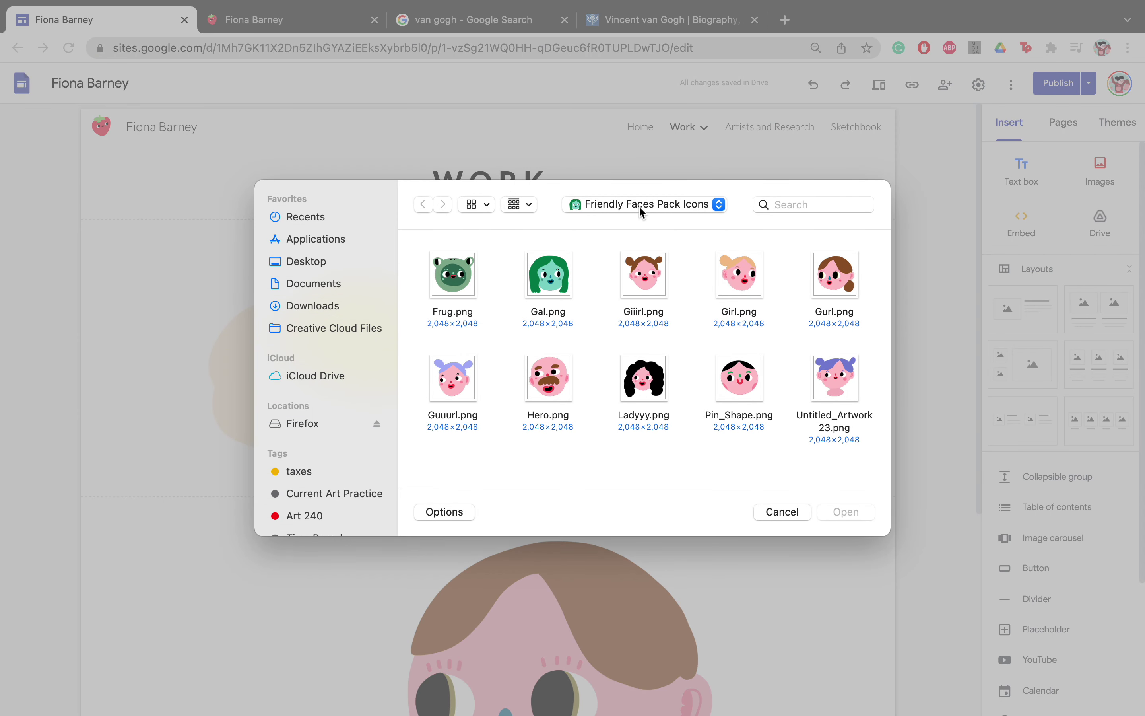
left_click(831, 393)
left_click(866, 511)
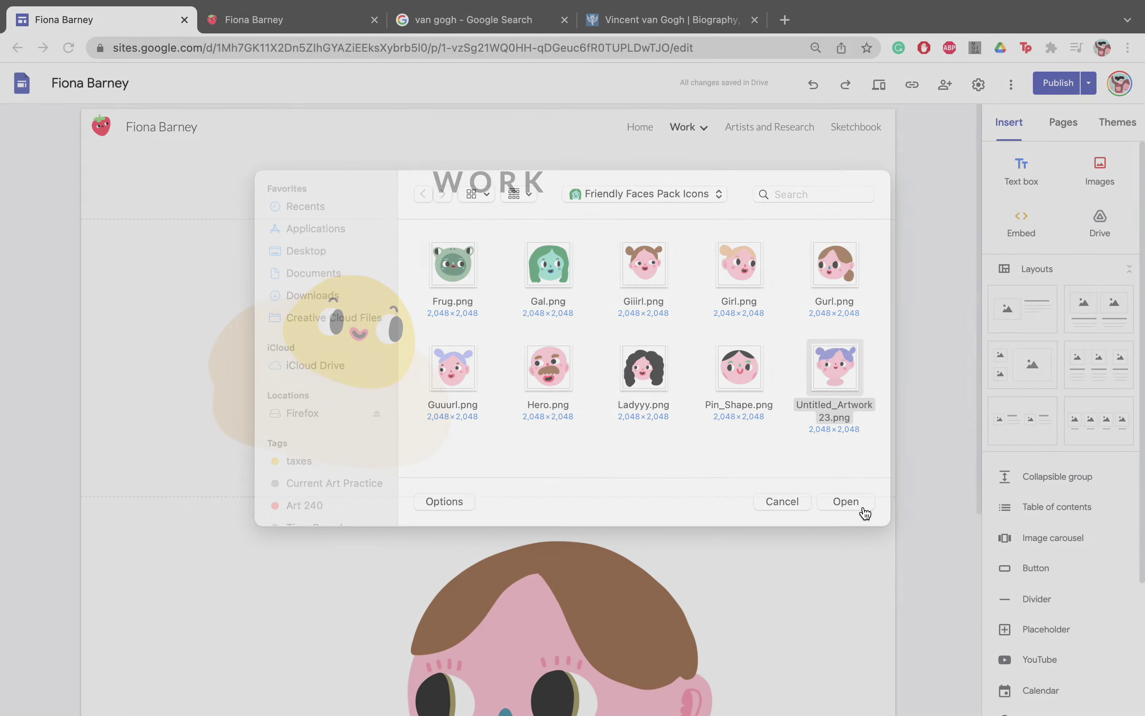
scroll(288, 300, "down", 2)
scroll(288, 301, "up", 4)
left_click_drag(254, 436, 583, 435)
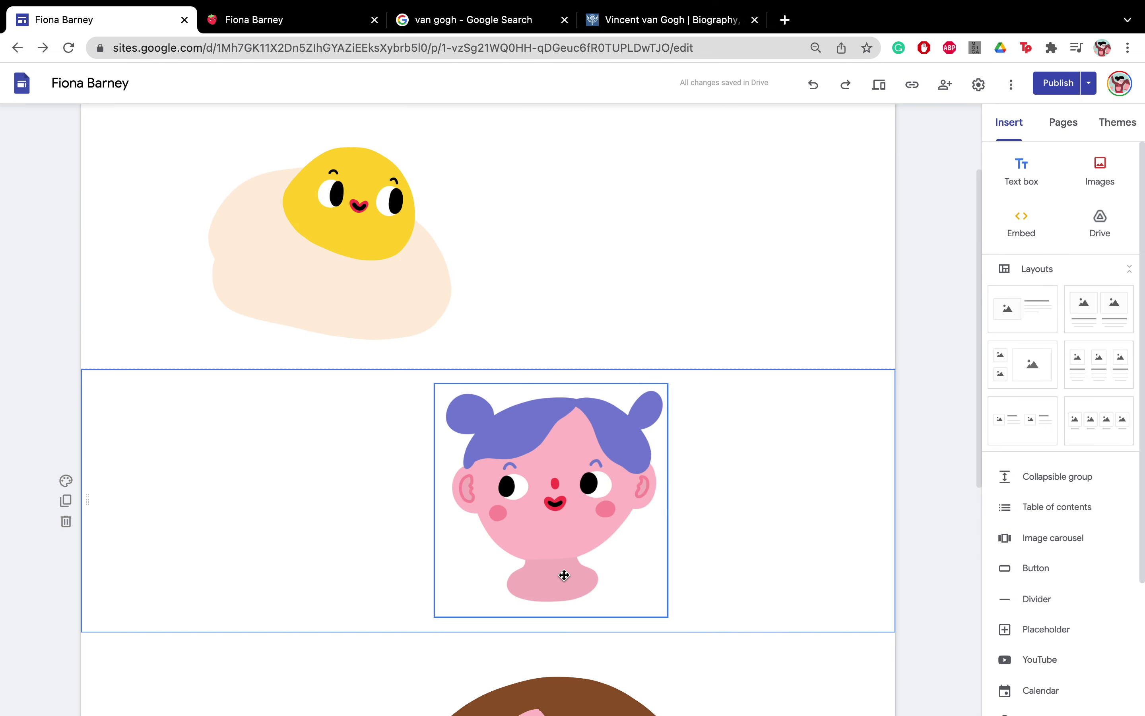
Step: Insert a text box below the purple-haired face, reading "Purple" with "shfjbekgbk;dafngav. aehjtkja lh vfgavsh hskt a" on the following line
left_click(1003, 182)
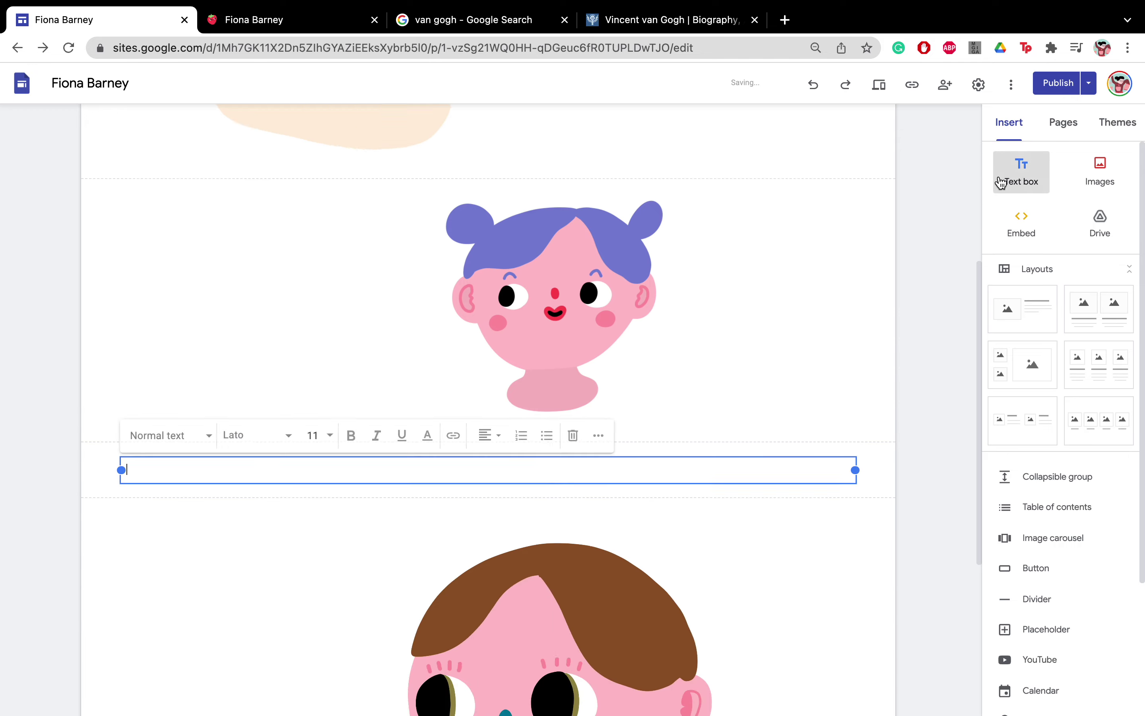
scroll(492, 299, "up", 8)
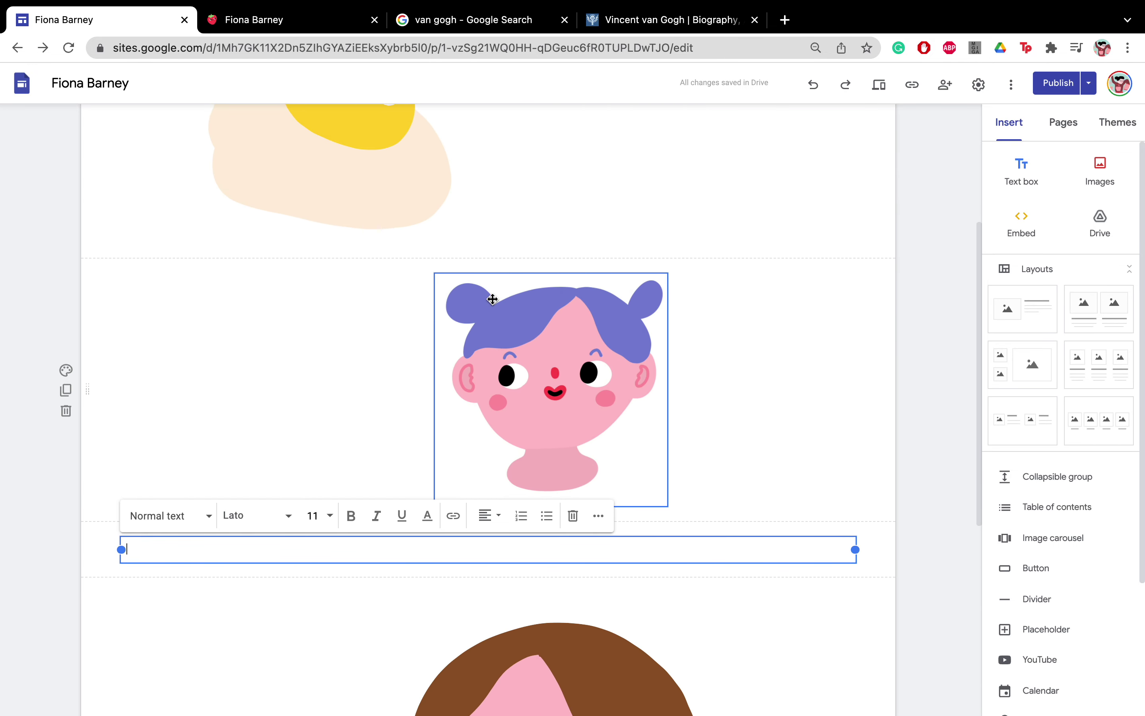
type("Purple")
key("Return")
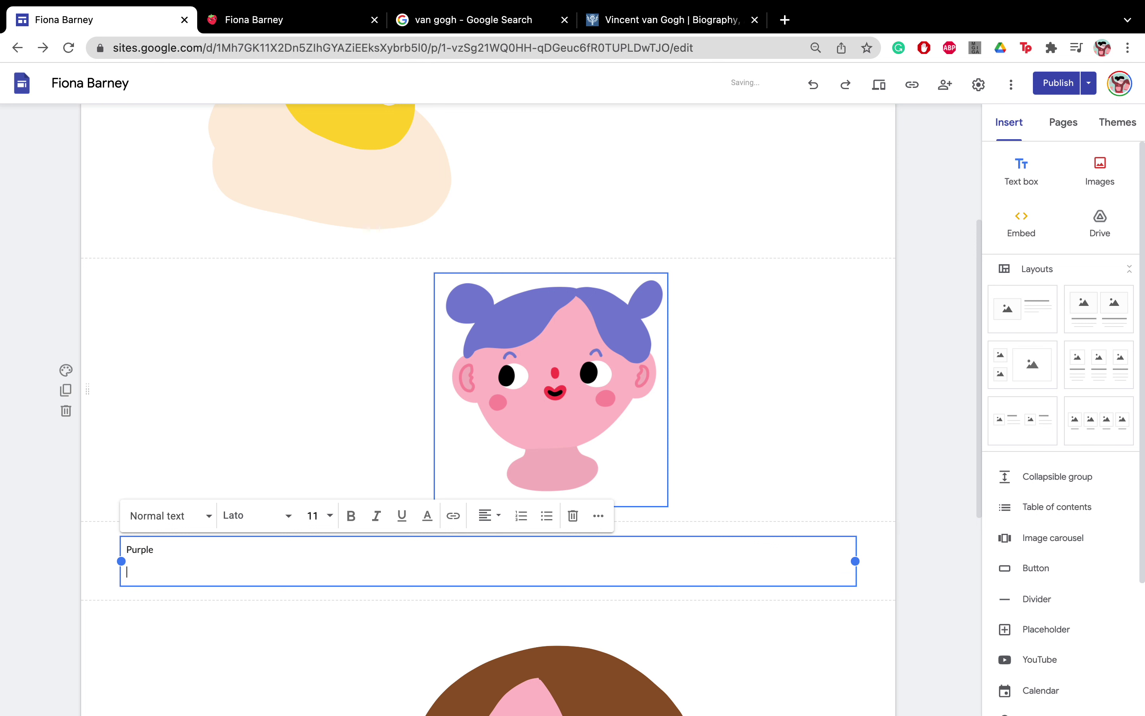
type("shfjbekgbk;")
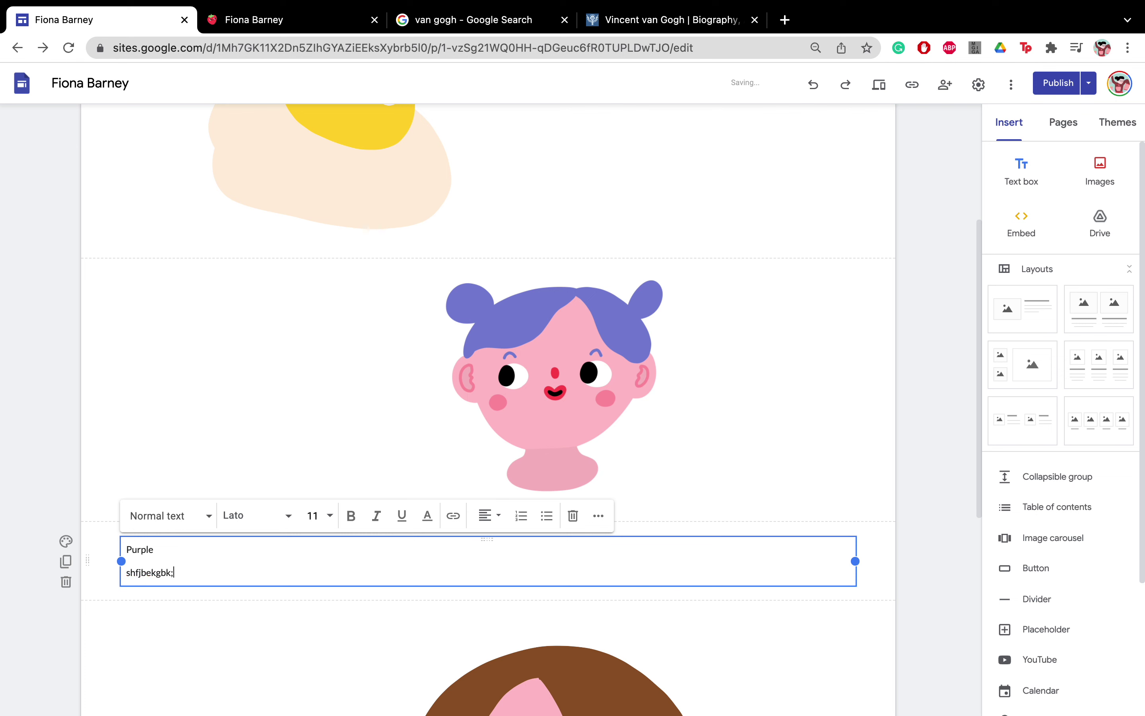
type("dafngav. aehjtkja lh vfgavsh hskt a")
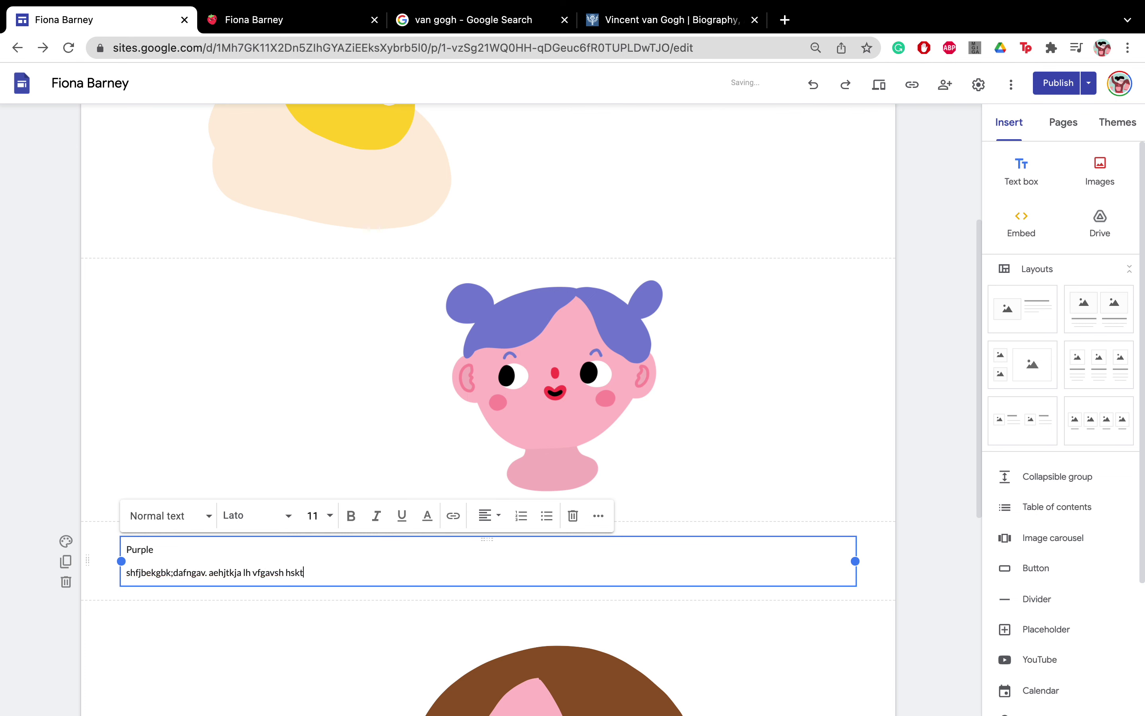
Step: Move the "Purple" text box into the purple-haired face's section, on the left side of the image
left_click(255, 615)
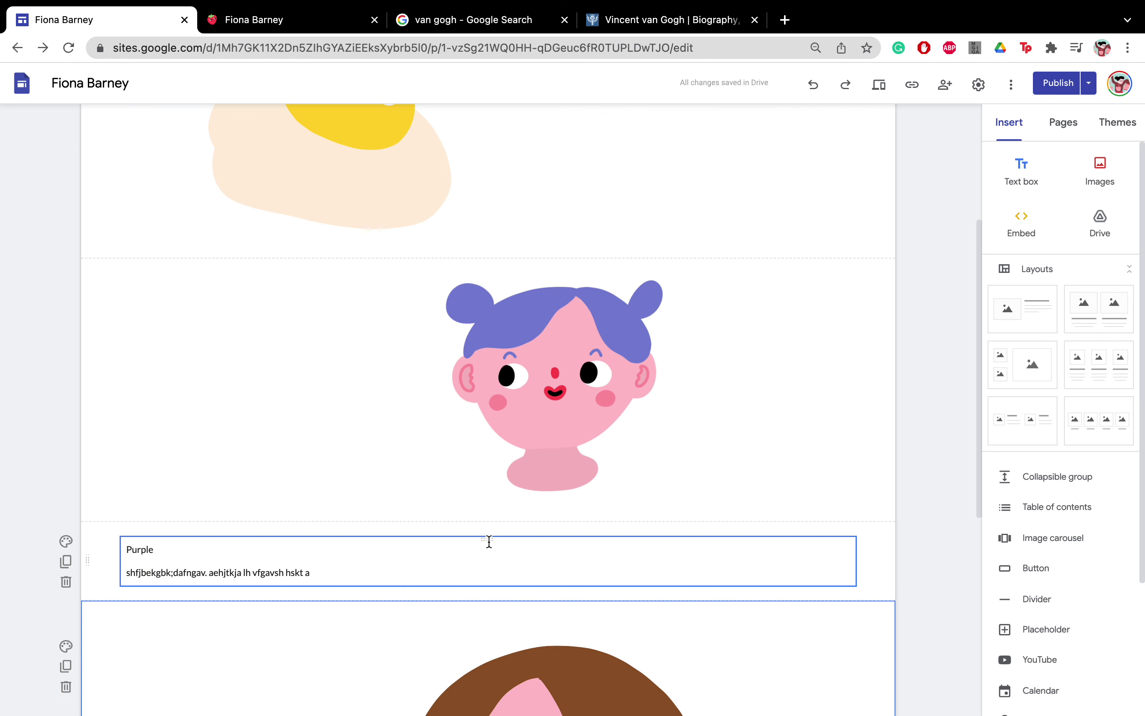
left_click(488, 541)
left_click_drag(477, 529, 331, 360)
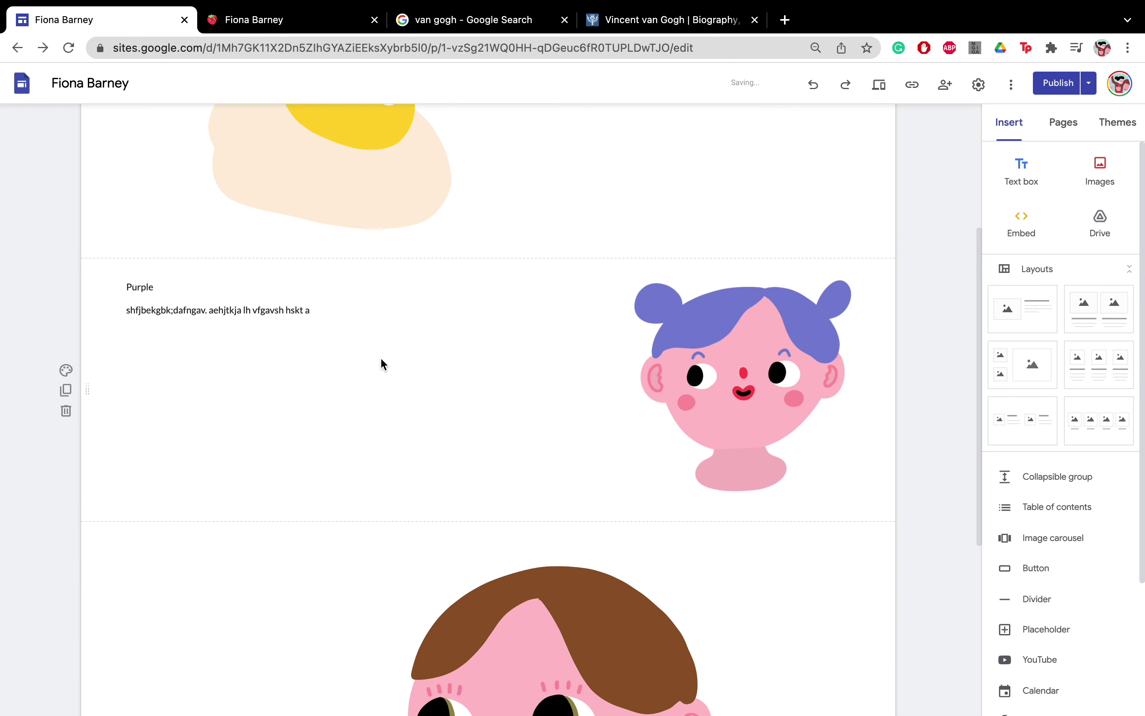
Step: Make the "Purple" title beside the purple-haired face bold and set its font size to 24
left_click(340, 313)
left_click_drag(167, 283, 123, 281)
left_click(351, 253)
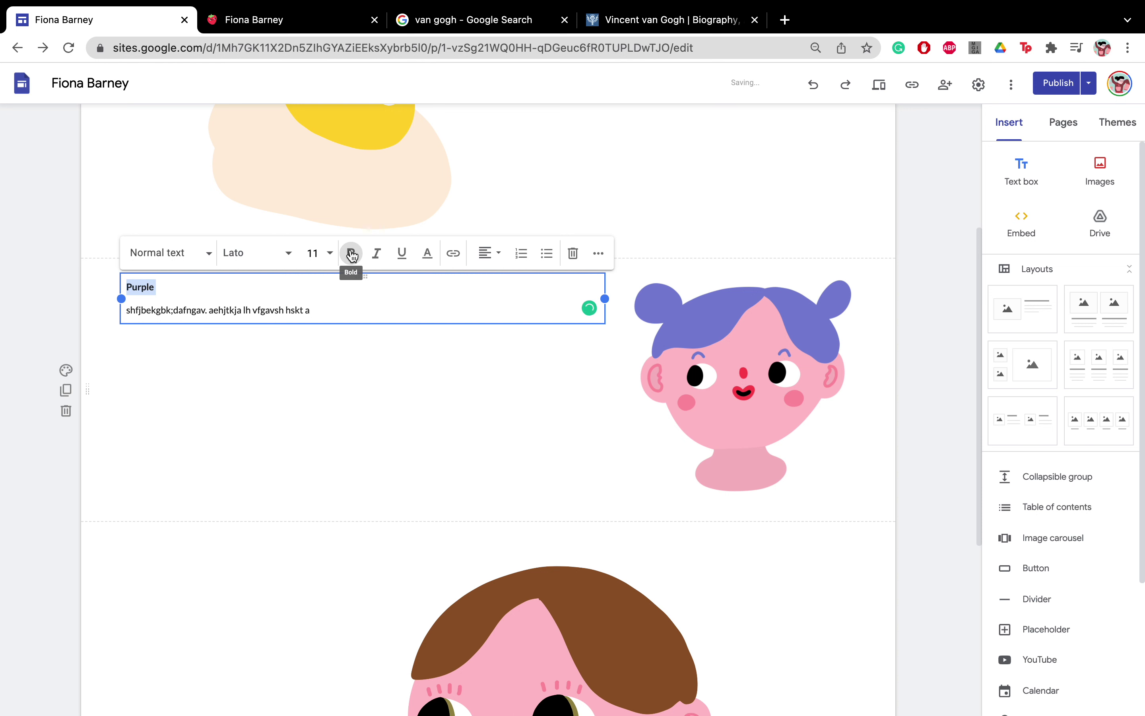
left_click(318, 253)
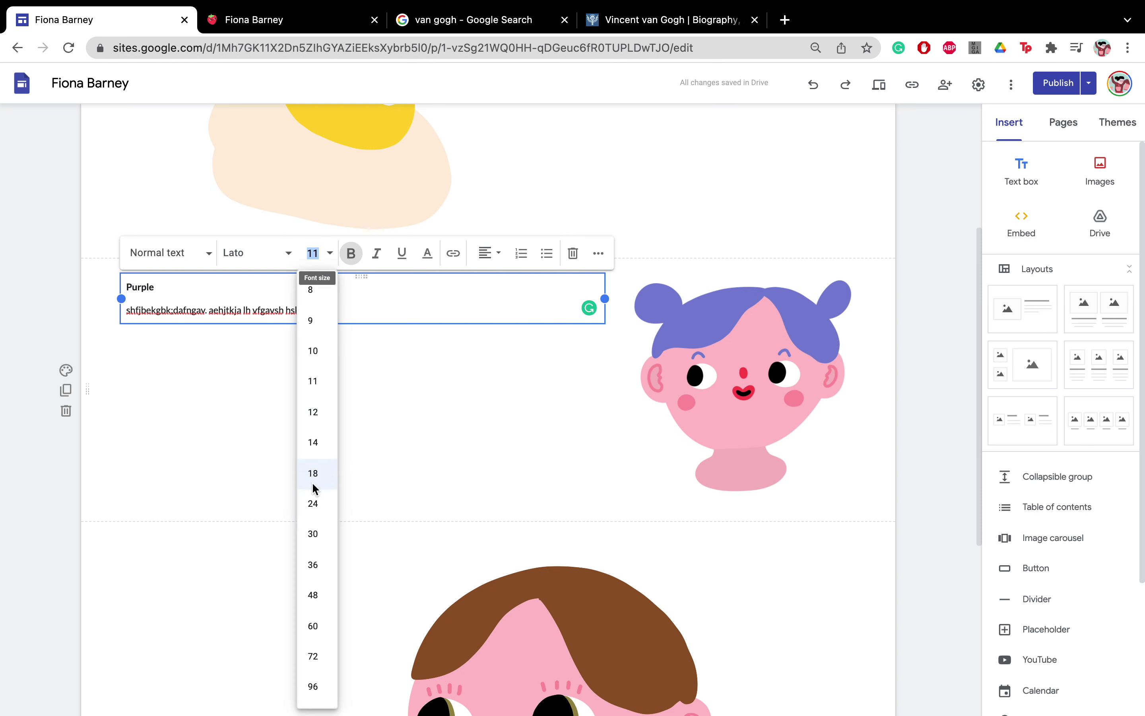
left_click(311, 503)
left_click(308, 377)
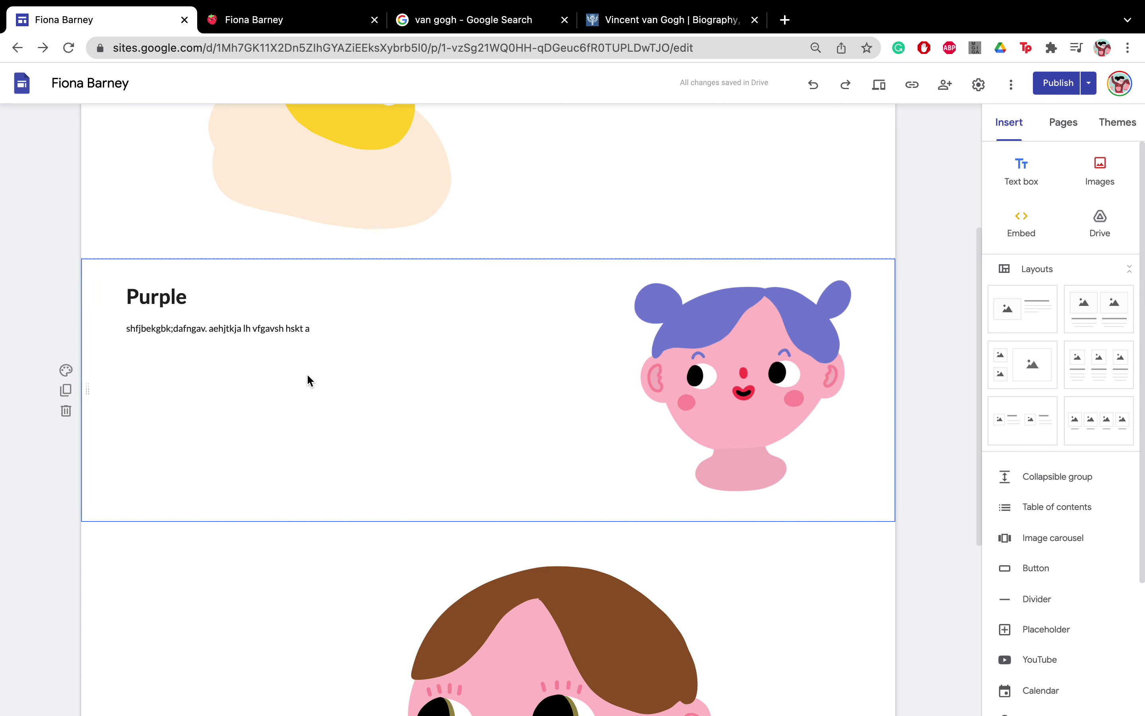
Step: Enclose the title Purple in double quotation marks in the text beside the purple-haired face
left_click(189, 291)
type("\"")
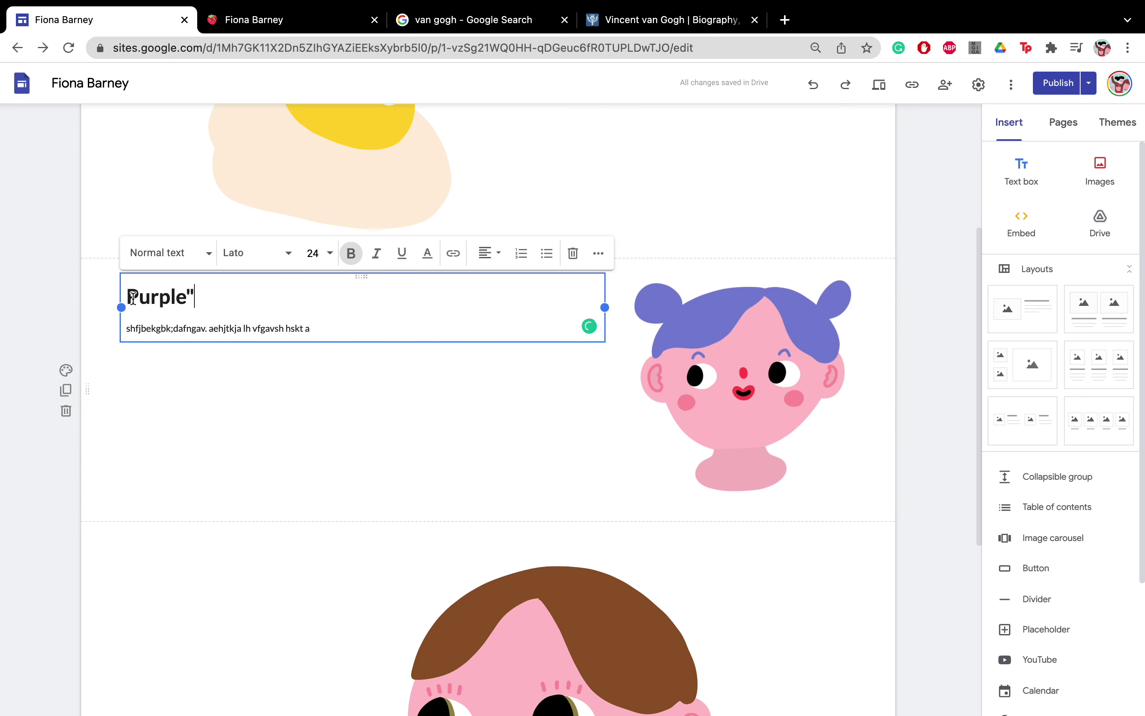
type("\"")
left_click(241, 428)
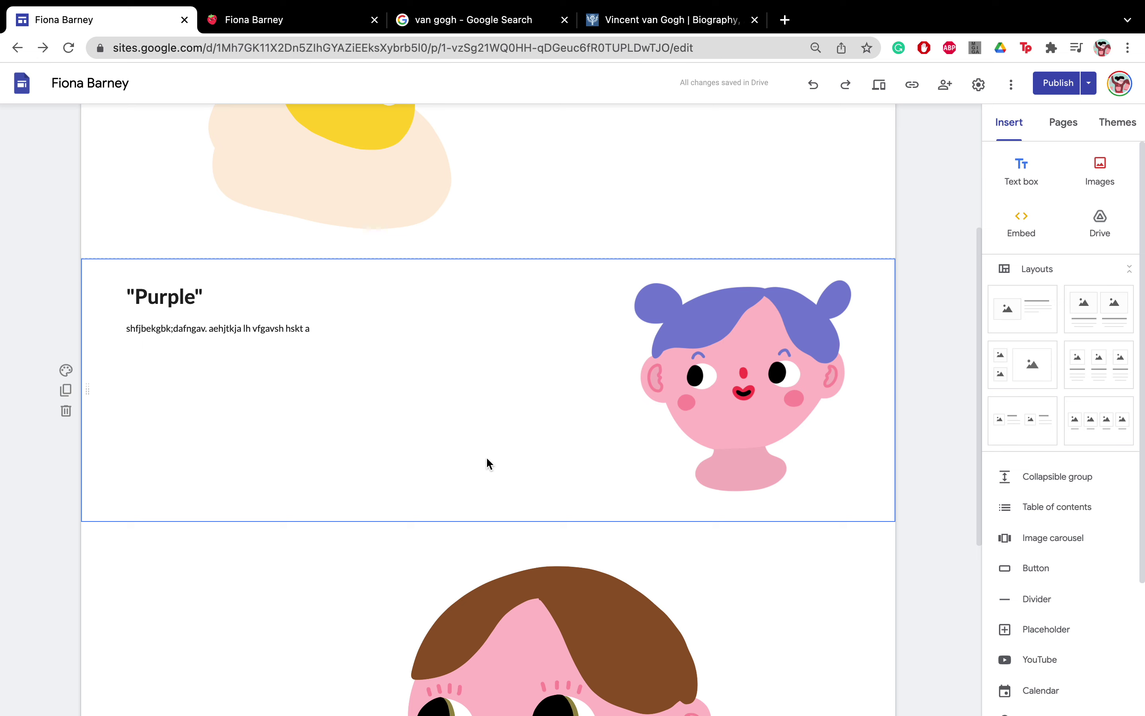
left_click(369, 324)
left_click(405, 440)
Step: Open the Artists and Research page for editing and add the Starry Night painting from the "van gogh" Google image results
scroll(407, 442, "up", 5)
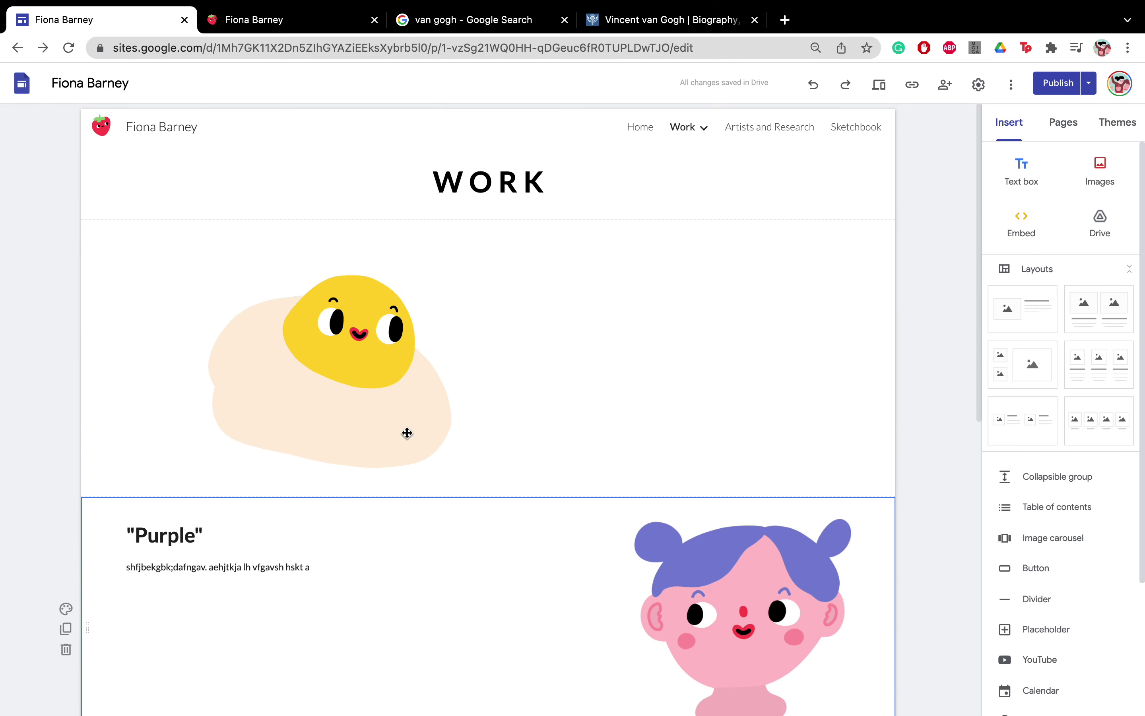
left_click(752, 128)
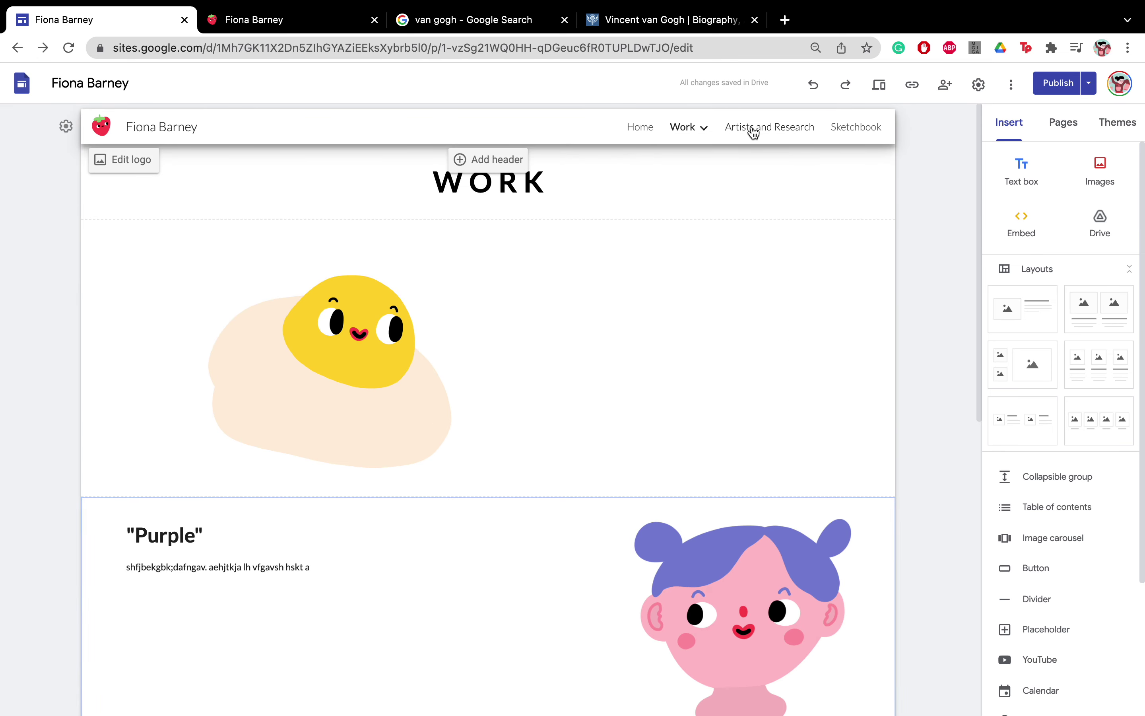
left_click(649, 16)
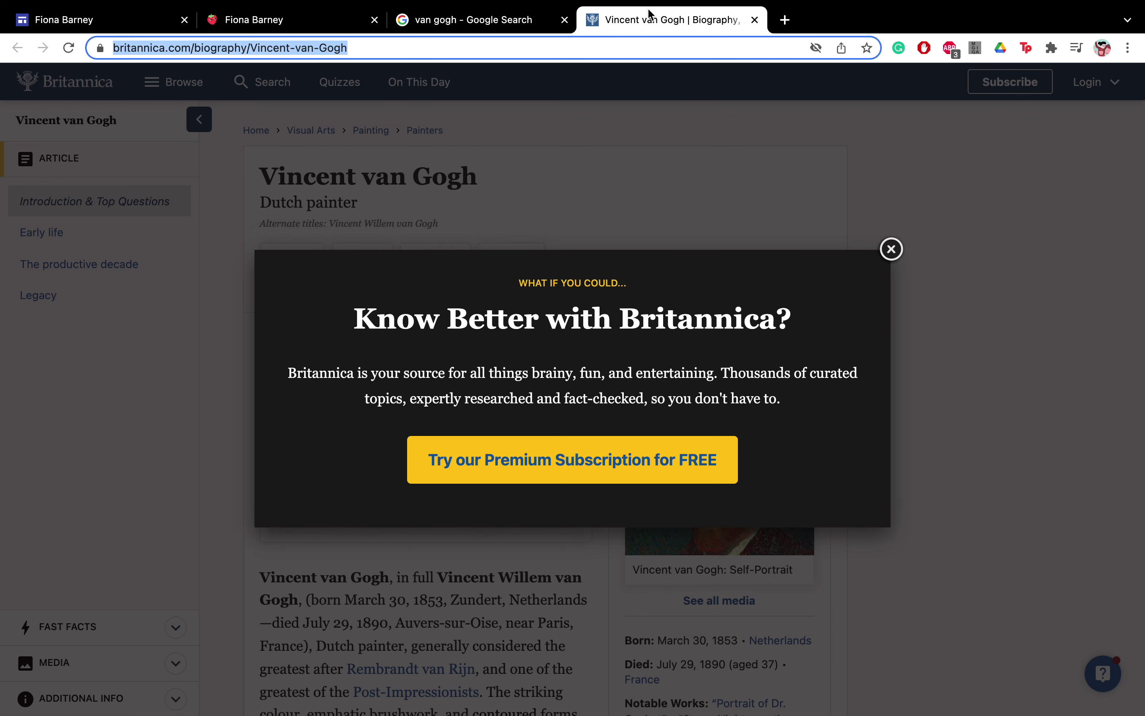
left_click(891, 249)
mouse_move(85, 4)
left_click(454, 61)
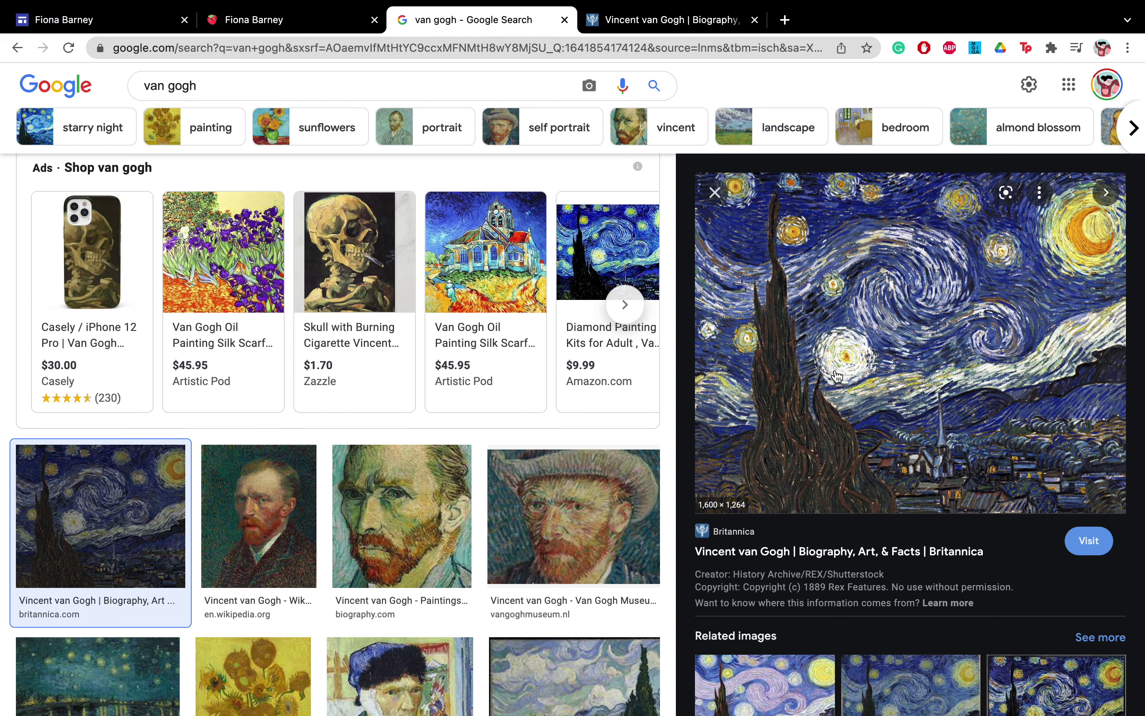
left_click_drag(892, 316, 251, 269)
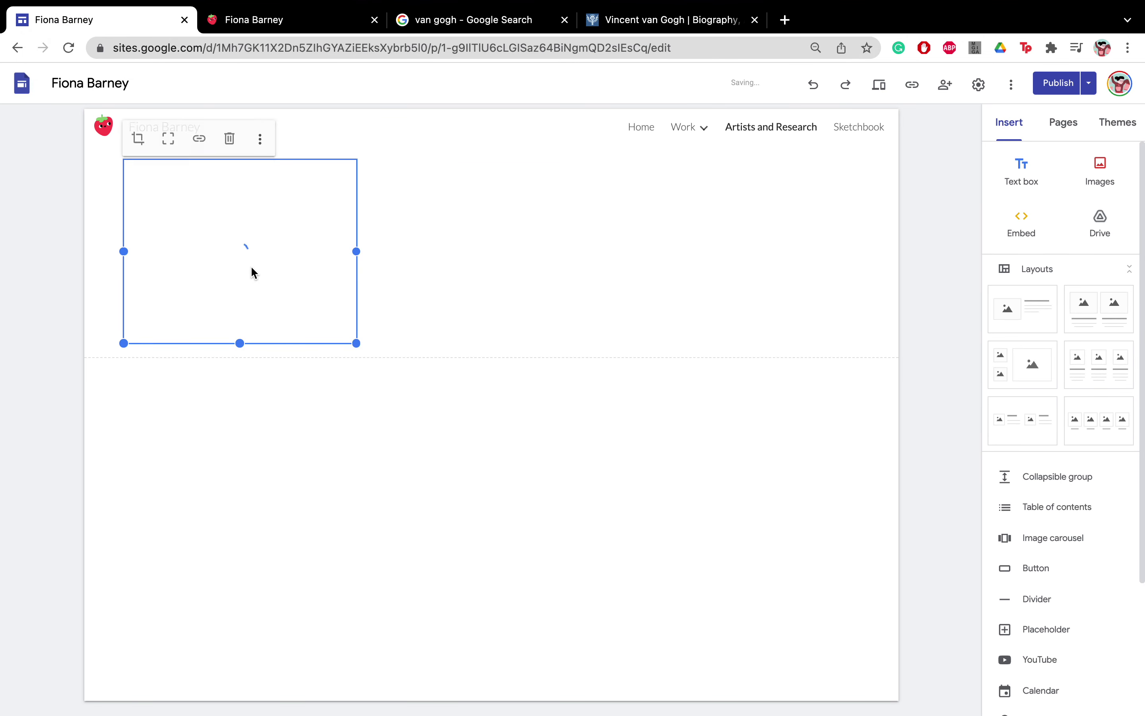
Step: Insert a bold "VINCENT VAN GOGH" text box and place it directly beneath the Starry Night painting as its caption
left_click(1033, 179)
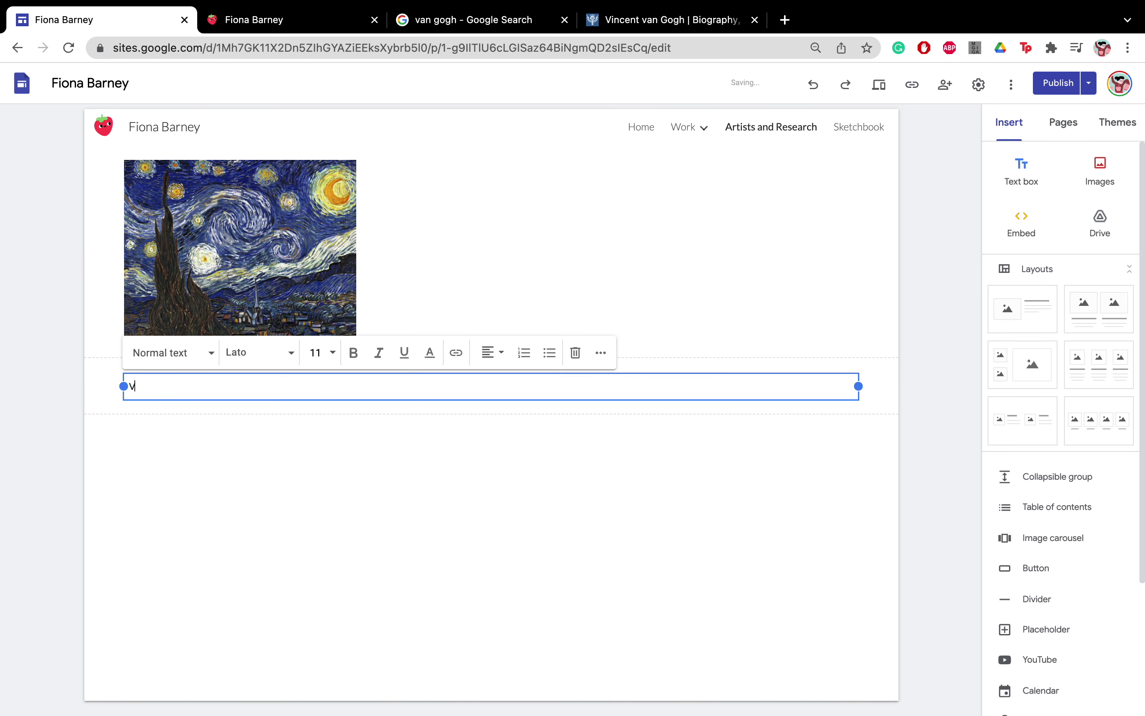
type("VINCENT VAN GOGH")
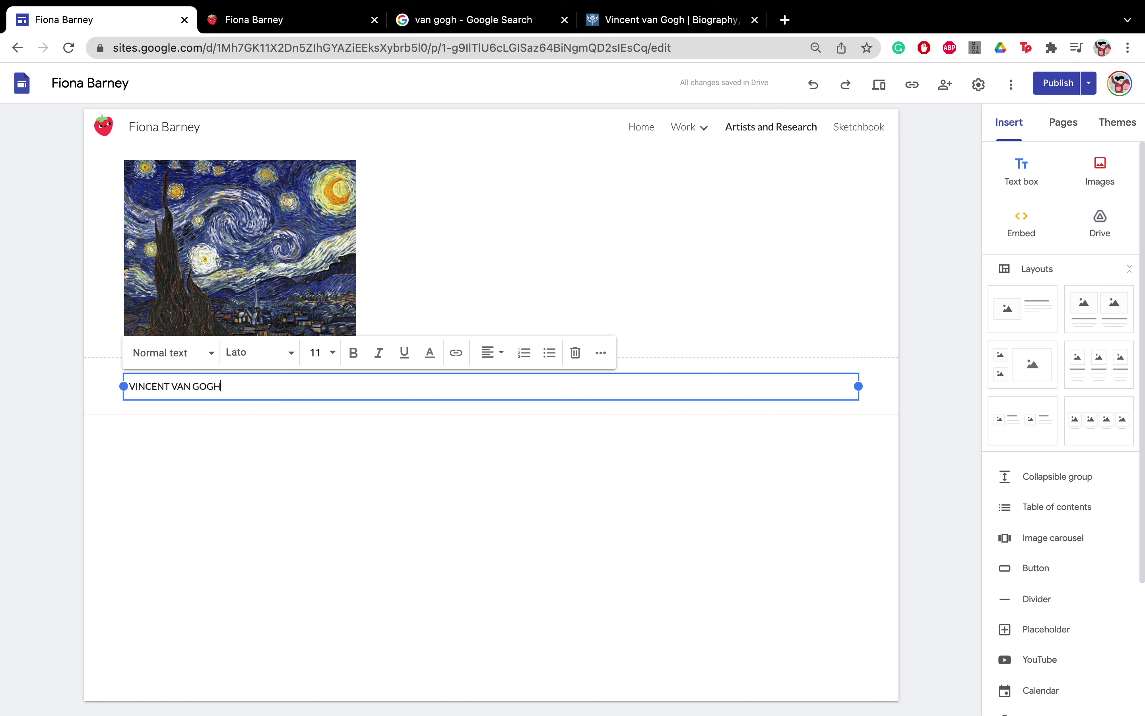
left_click_drag(229, 386, 126, 387)
left_click(353, 353)
left_click(445, 375)
left_click_drag(490, 376, 309, 347)
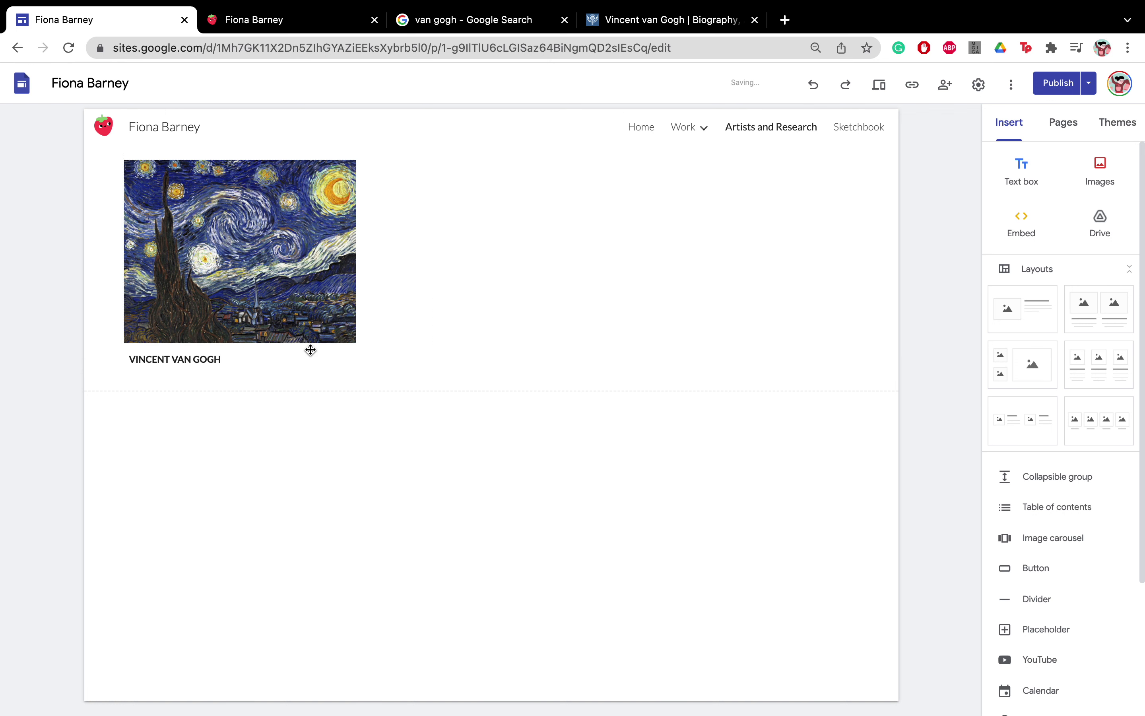
Step: Open Britannica's Vincent van Gogh biography from the image search result and copy its web address
left_click(298, 215)
left_click(282, 219)
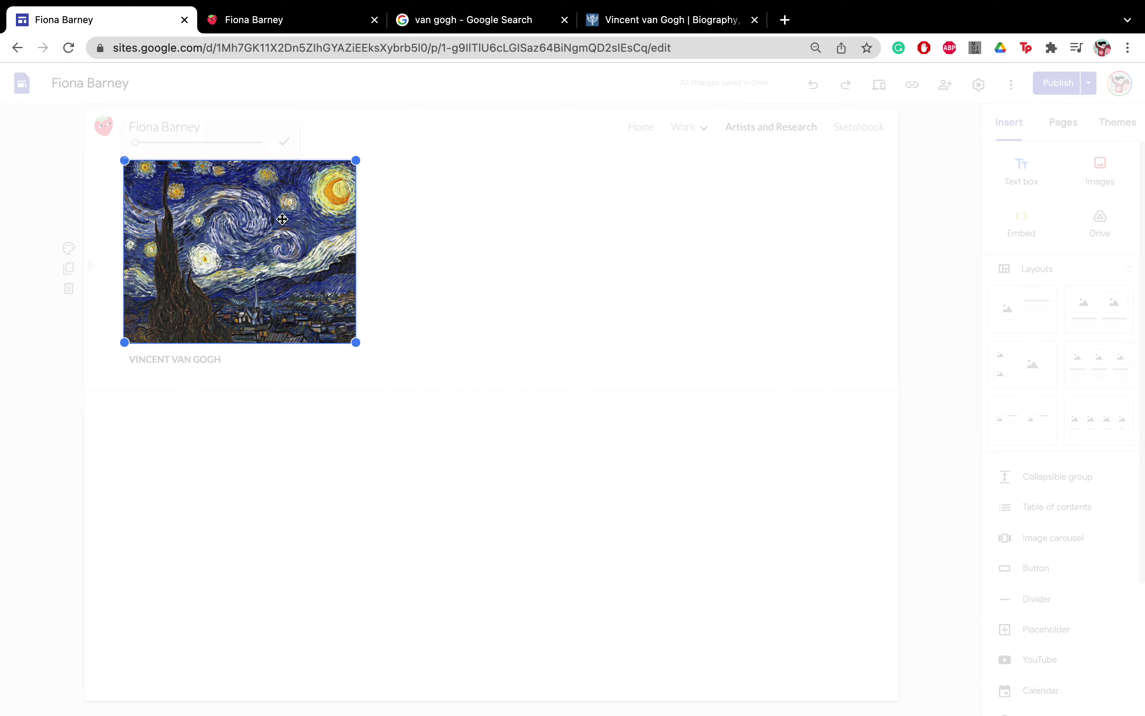
left_click(633, 62)
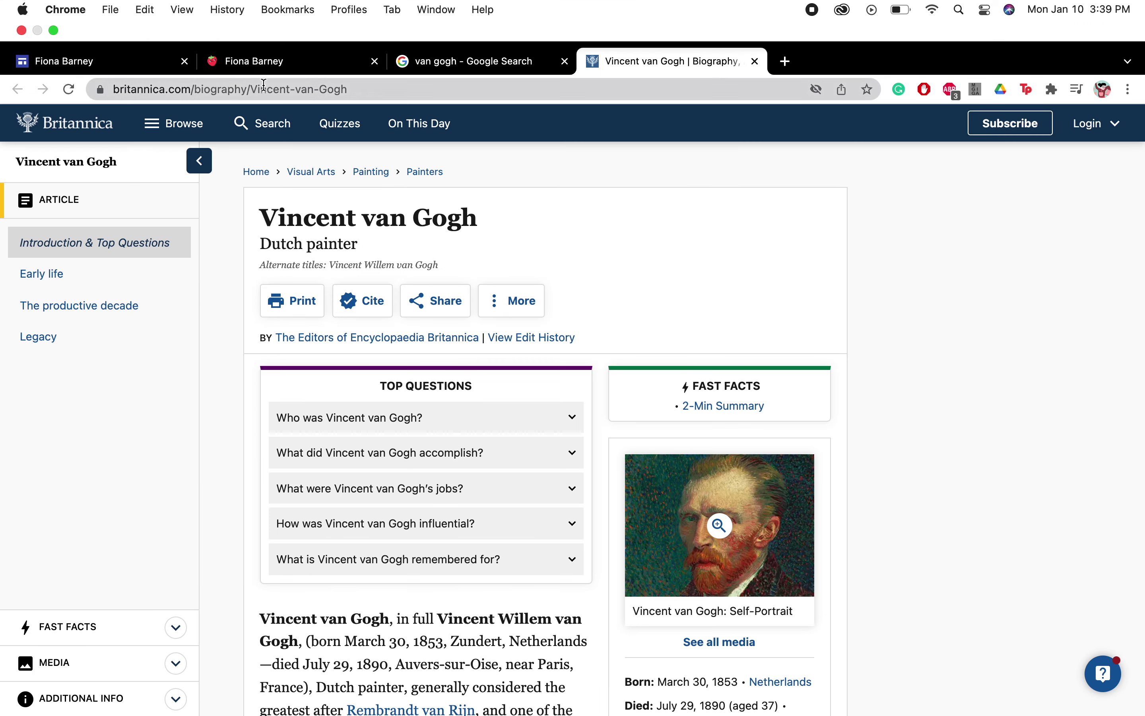
left_click(473, 62)
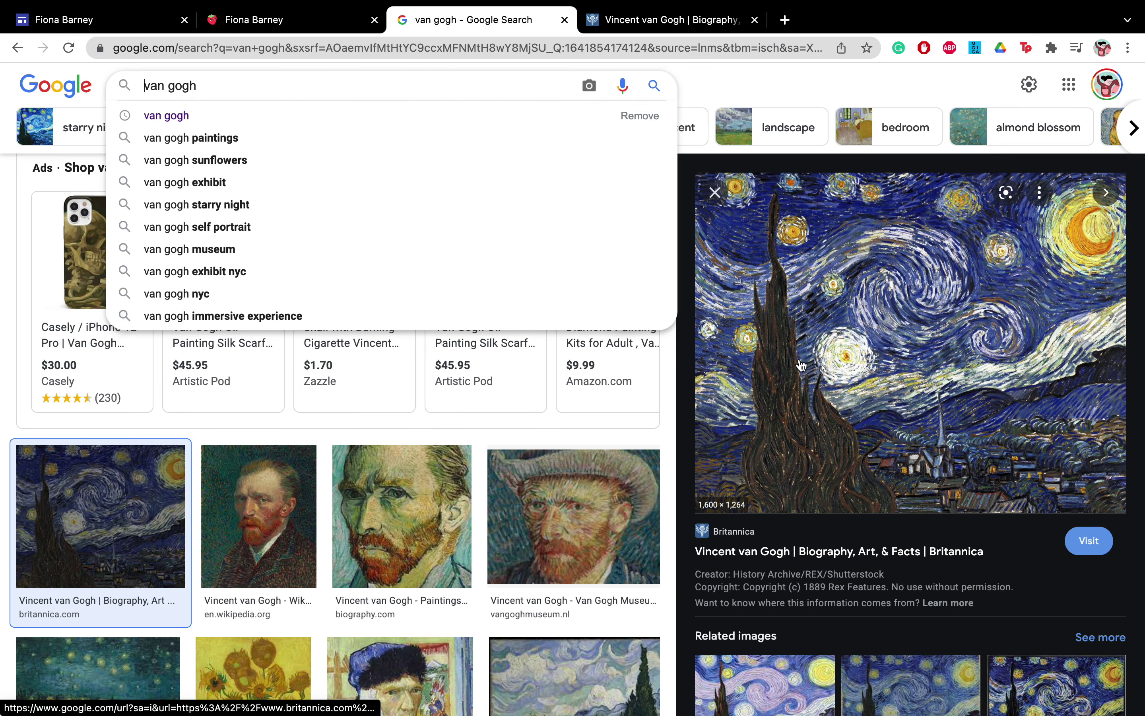
left_click(846, 435)
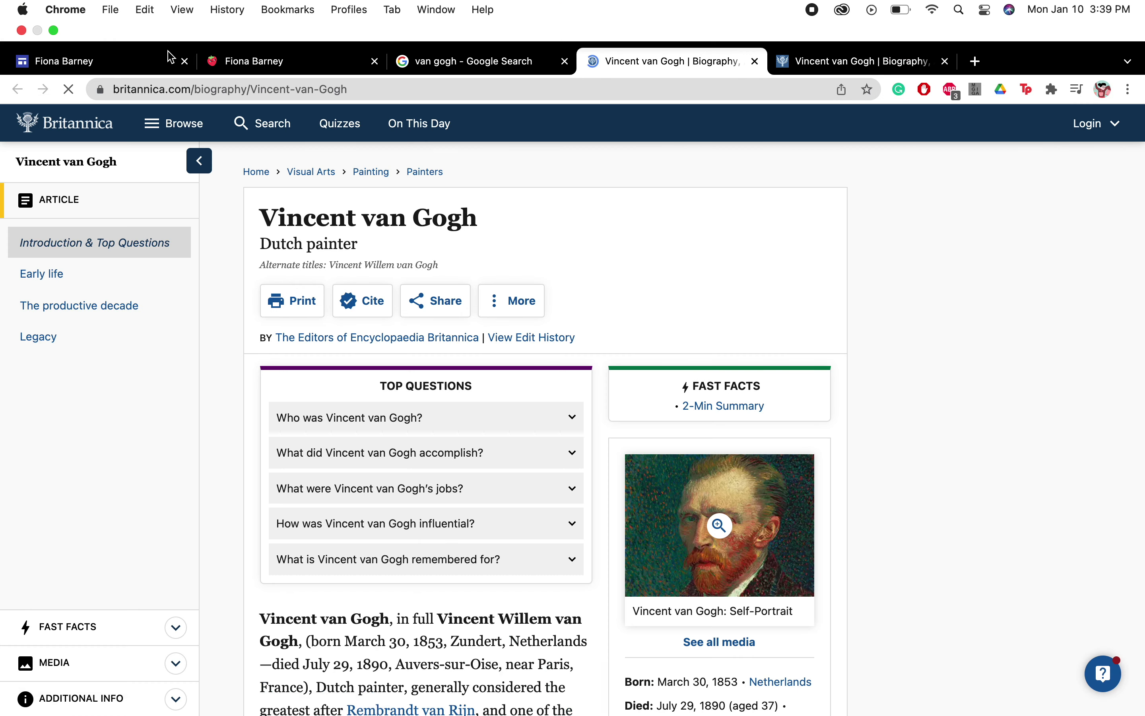
left_click(177, 90)
key("super+c")
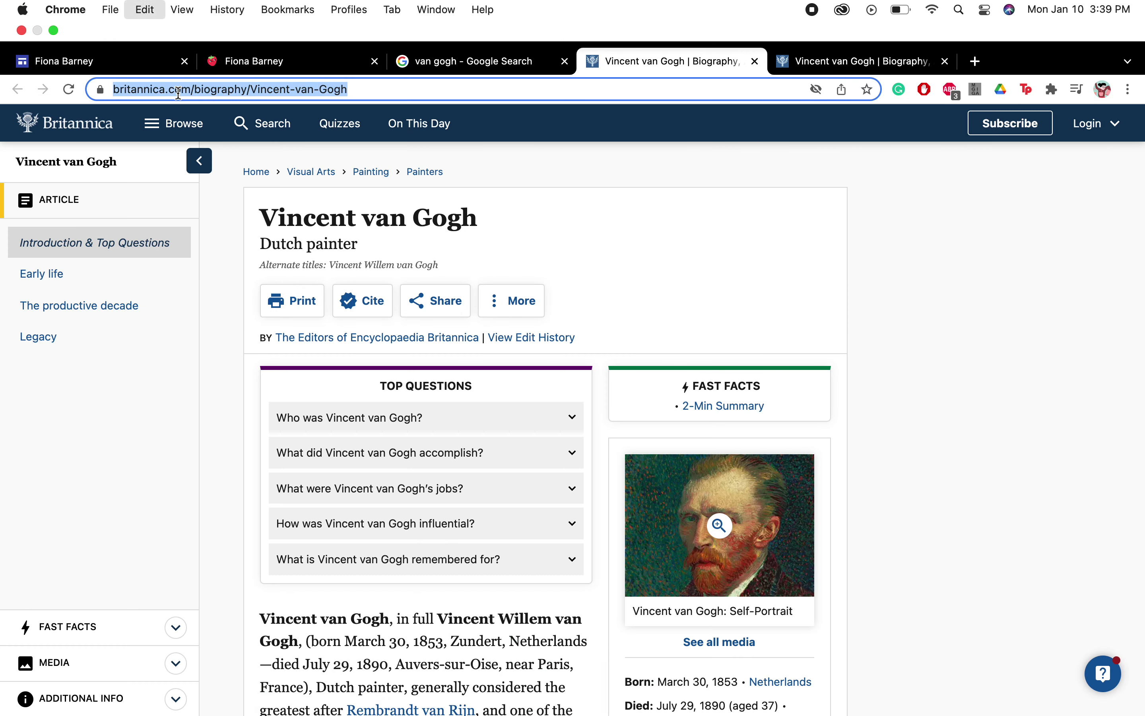
Step: Link the Starry Night image on the Artists and Research page to the copied britannica.com/biography/Vincent-van-Gogh address
left_click(249, 59)
left_click(440, 62)
left_click(301, 59)
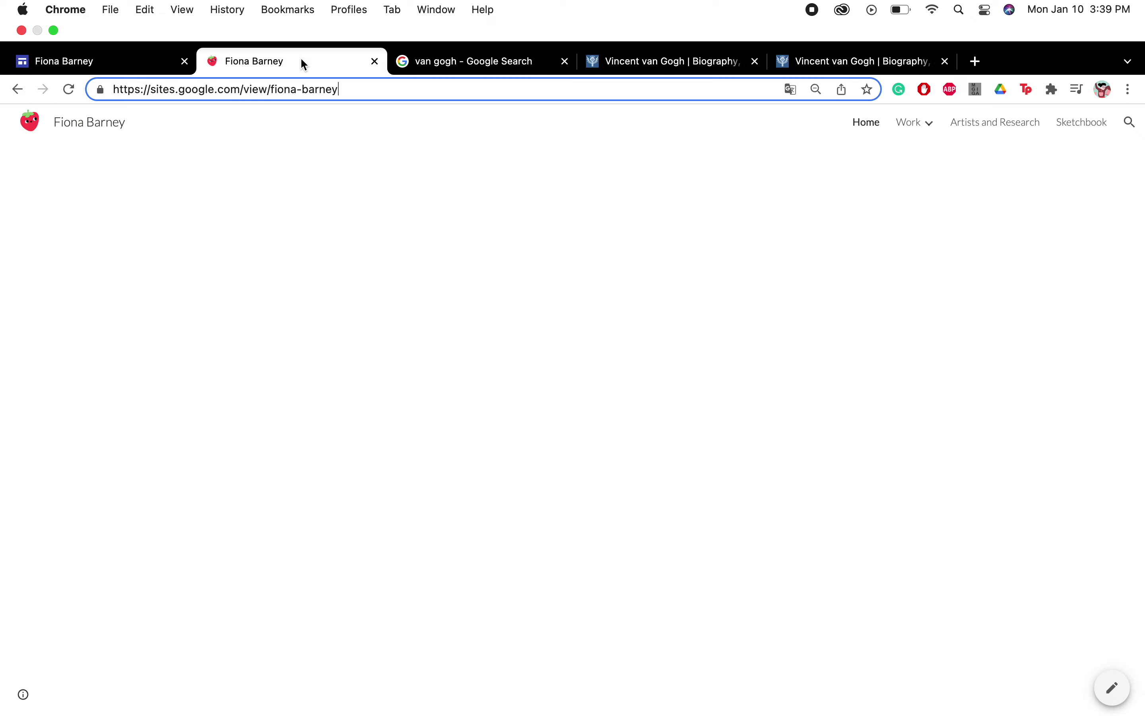
left_click(120, 22)
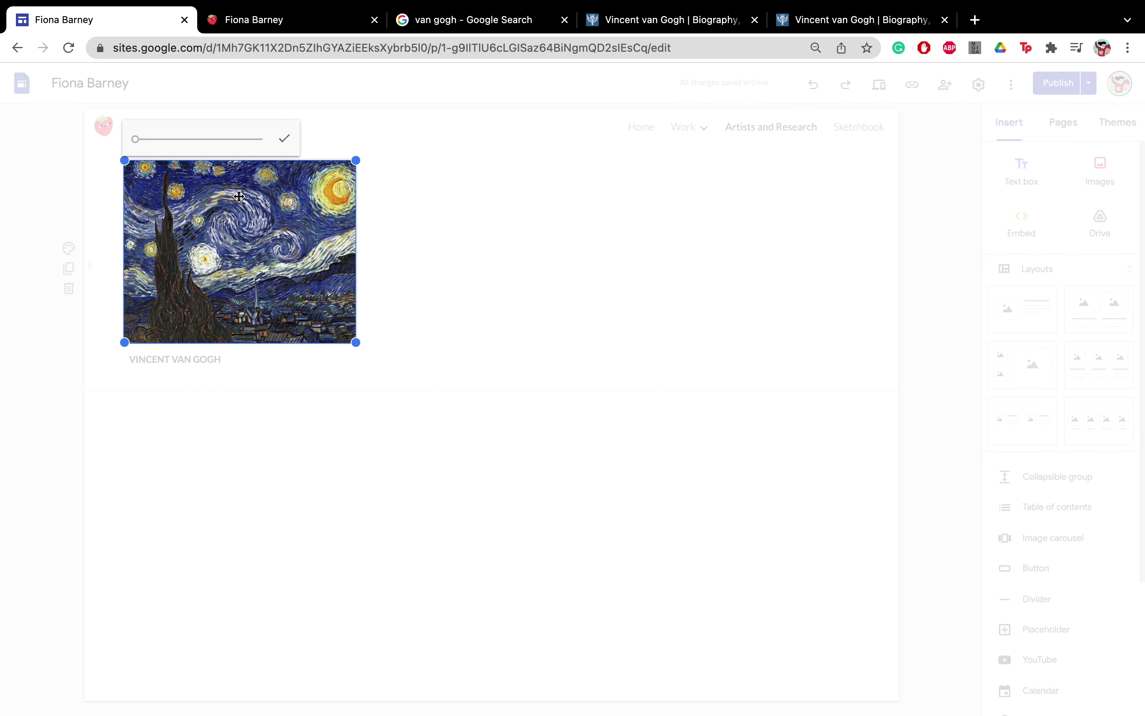
left_click(388, 254)
left_click(199, 138)
key("super+v")
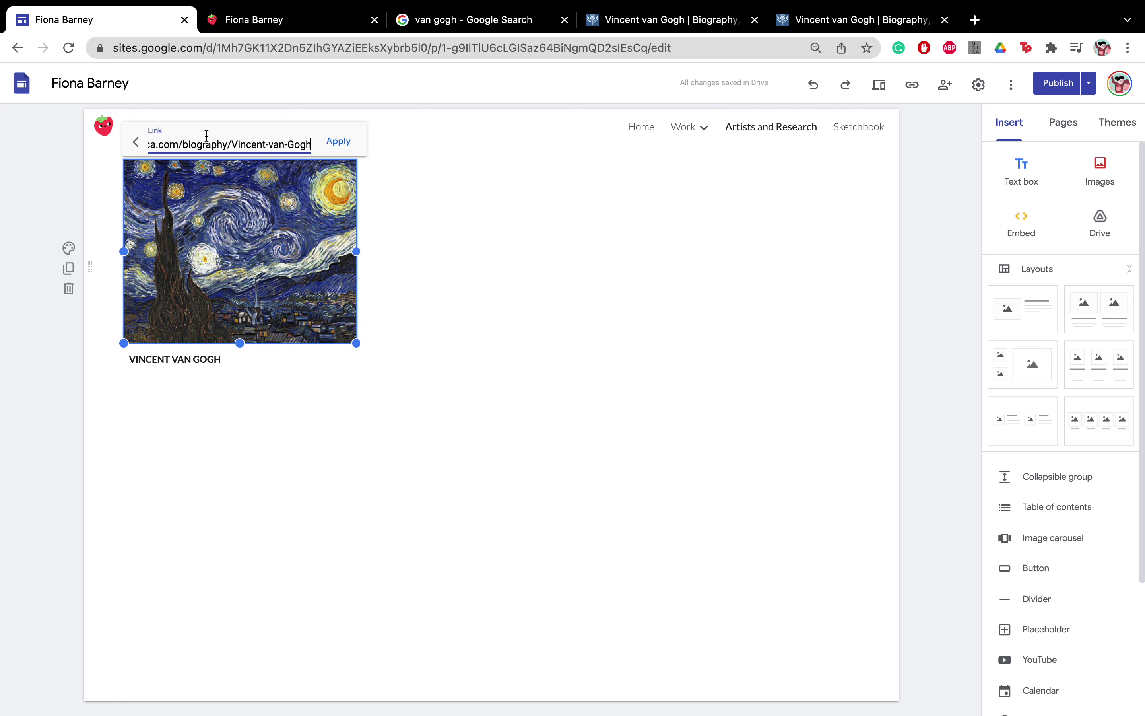
left_click(337, 141)
left_click(427, 263)
left_click(234, 258)
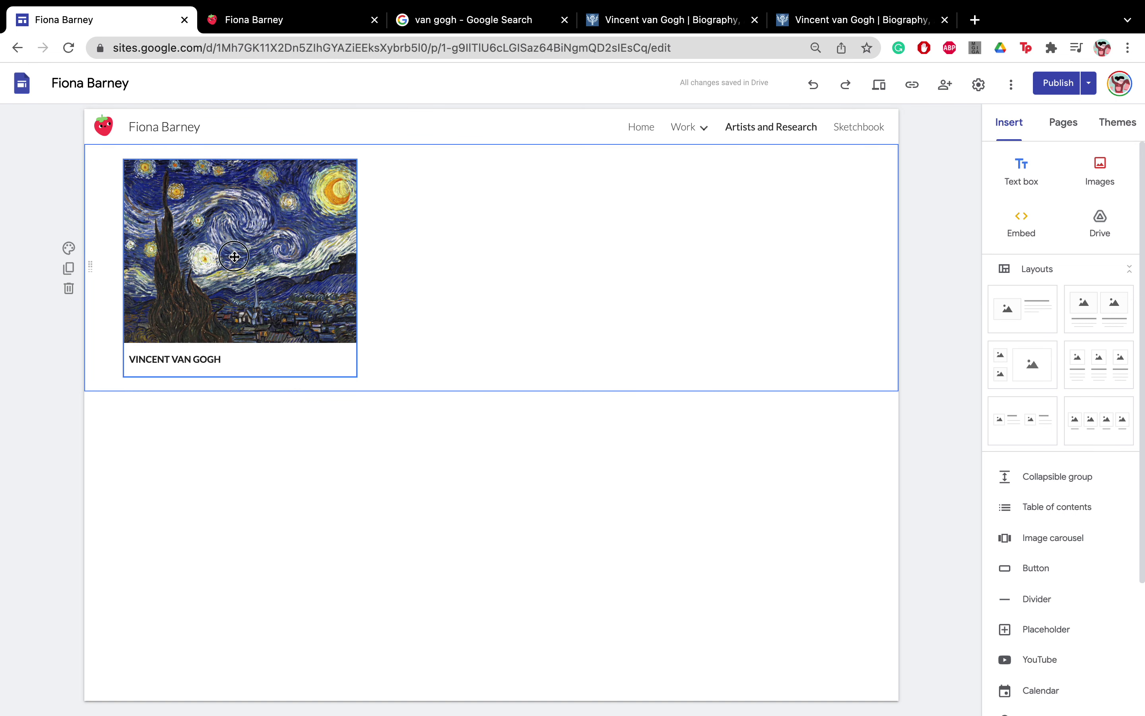
left_click(251, 442)
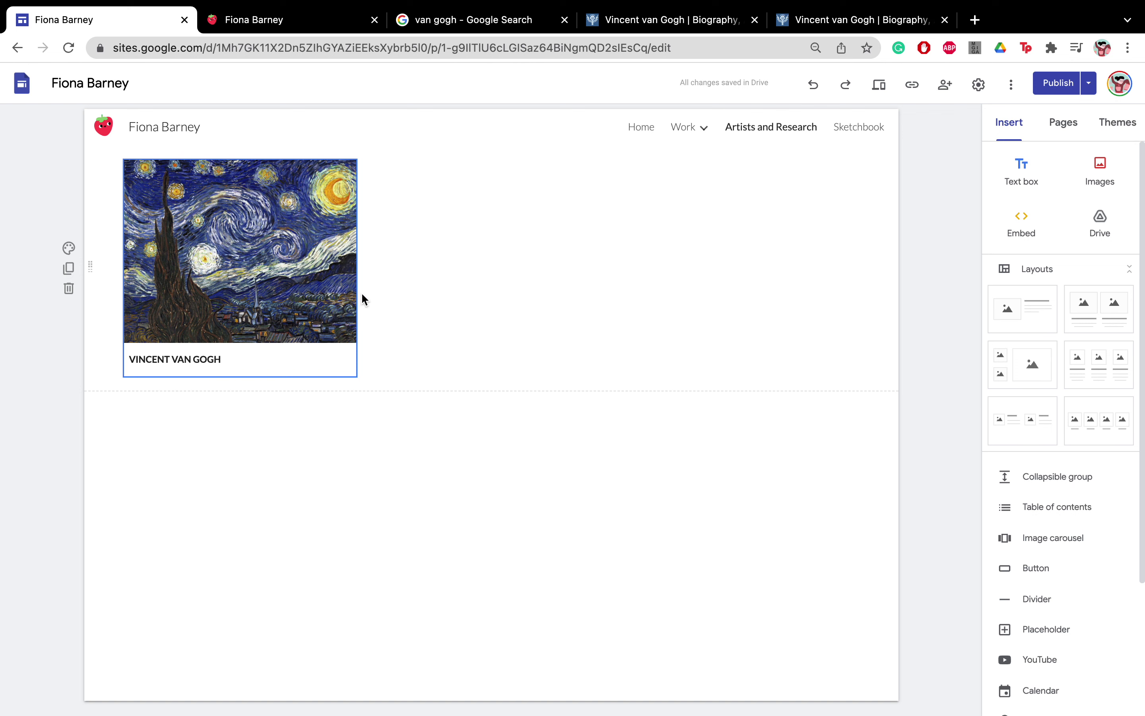
Step: Insert a text box reading "ARTISTS" and move it above the Starry Night image, at the start of the page
left_click(1021, 171)
type("ARTIST")
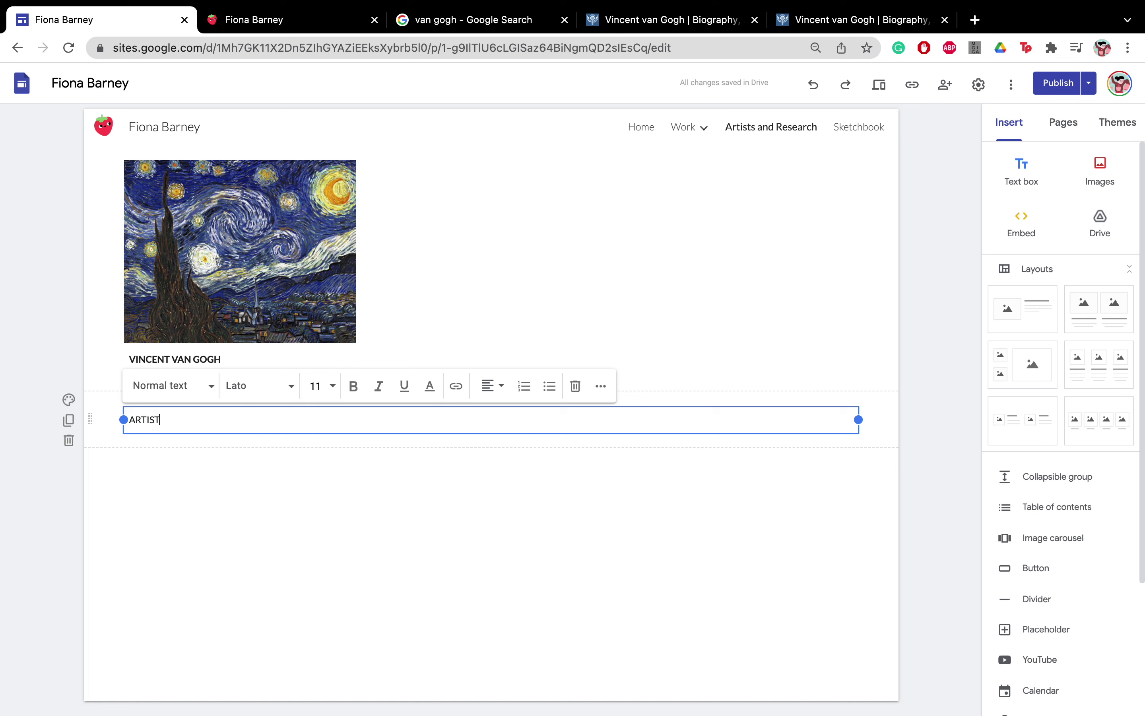
type("S")
left_click_drag(490, 412, 438, 161)
Step: Format the "ARTISTS" heading as bold, centred text with a font size of 36
left_click_drag(225, 171, 101, 167)
left_click(263, 166)
left_click_drag(188, 179, 120, 157)
left_click(353, 138)
left_click(489, 138)
left_click(488, 176)
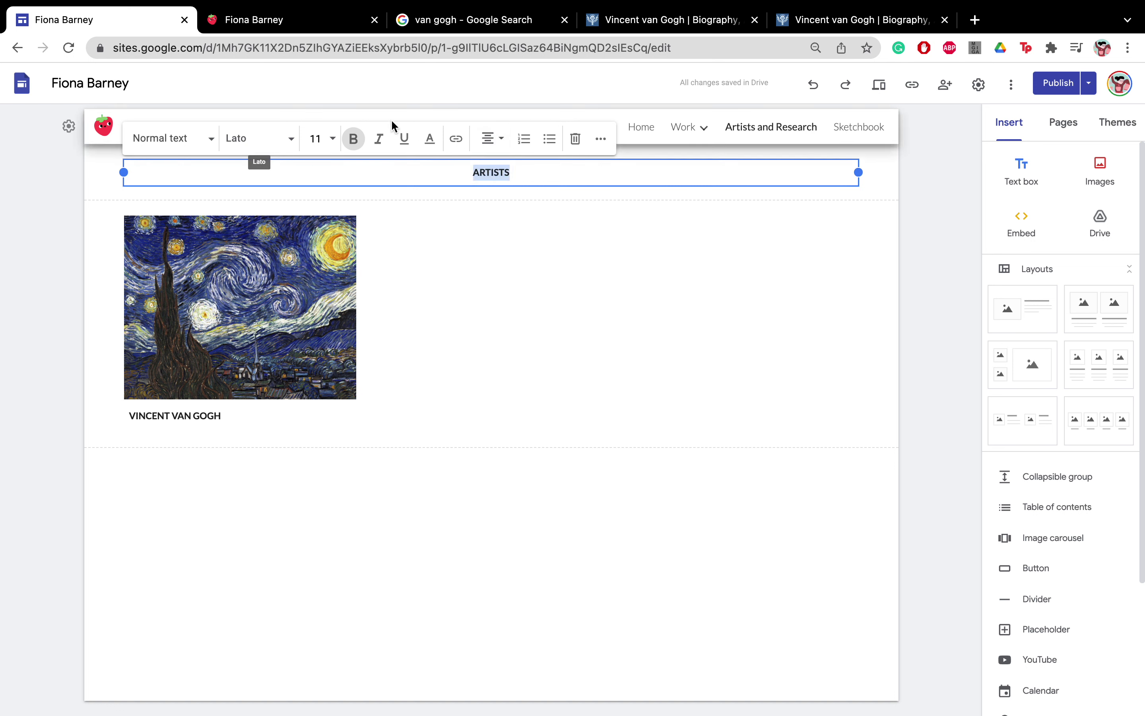
left_click(333, 139)
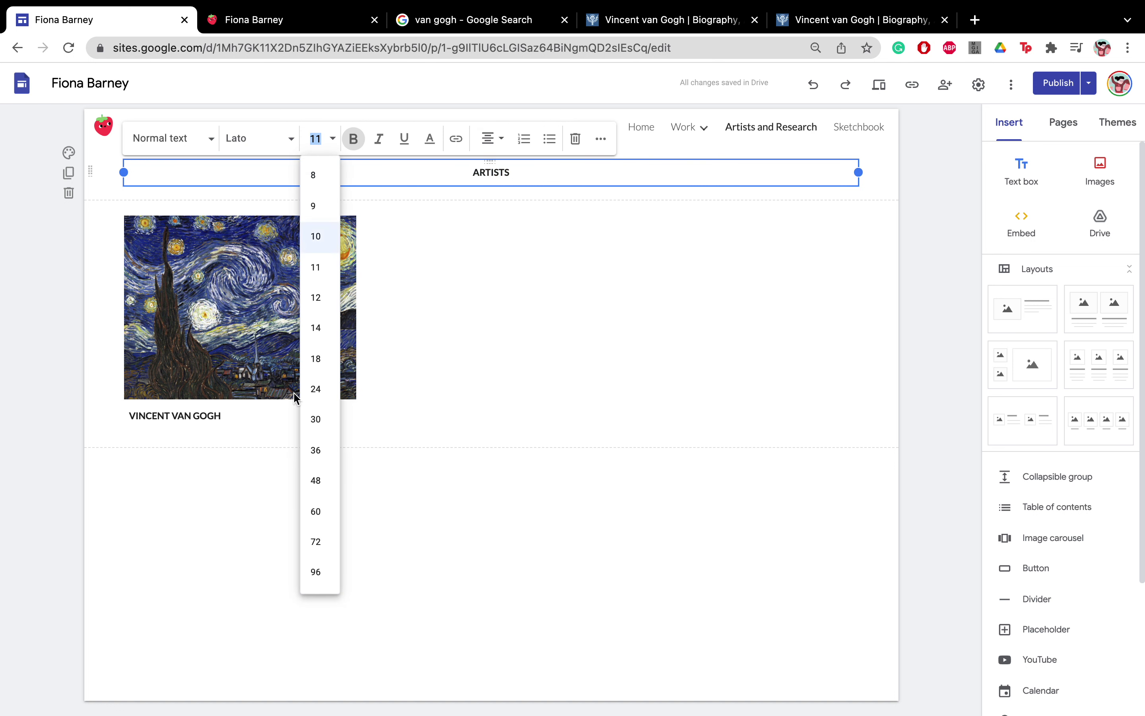
left_click(330, 455)
left_click(350, 539)
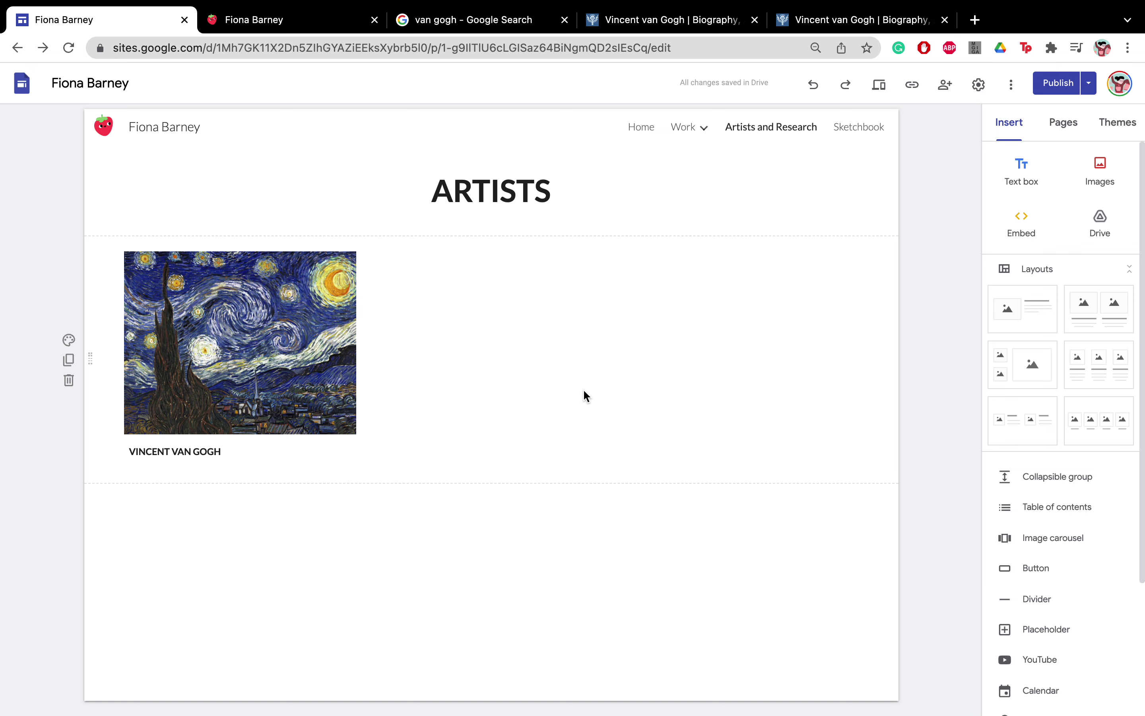
Step: Search Google videos for "draw hands" and open the YouTube tutorial "How to draw Hands in 10 Minutes"
mouse_move(446, 21)
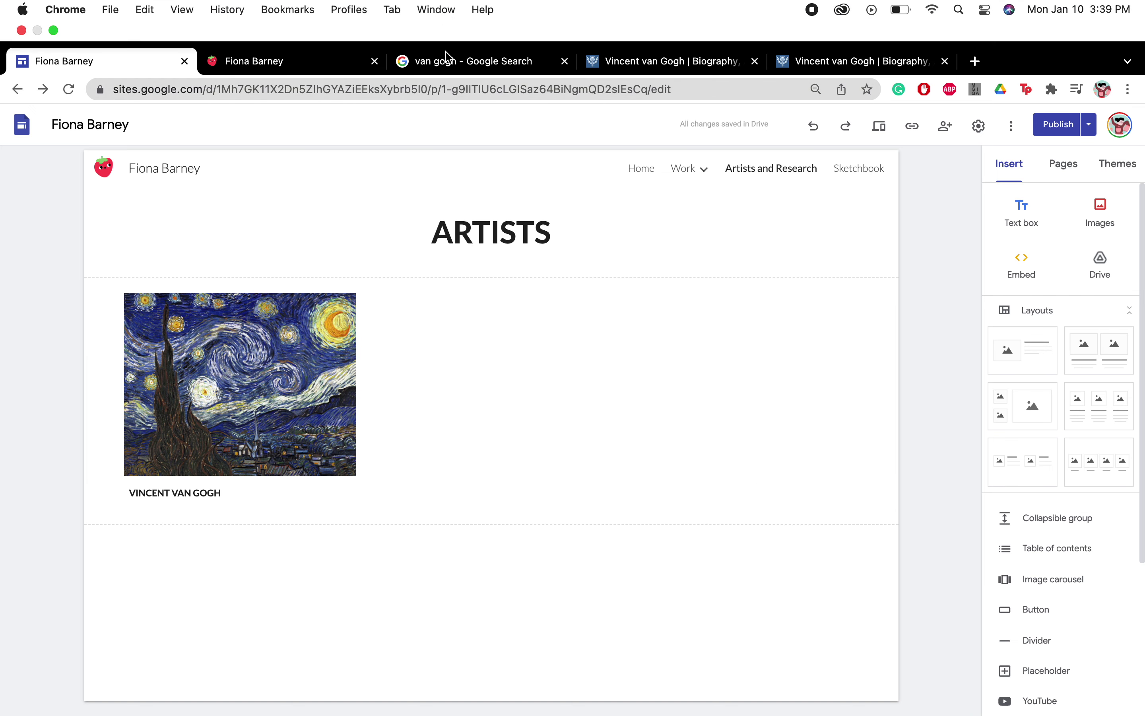
left_click(431, 59)
left_click(326, 118)
triple_click(179, 125)
left_click_drag(179, 126, 233, 127)
type("draw hands")
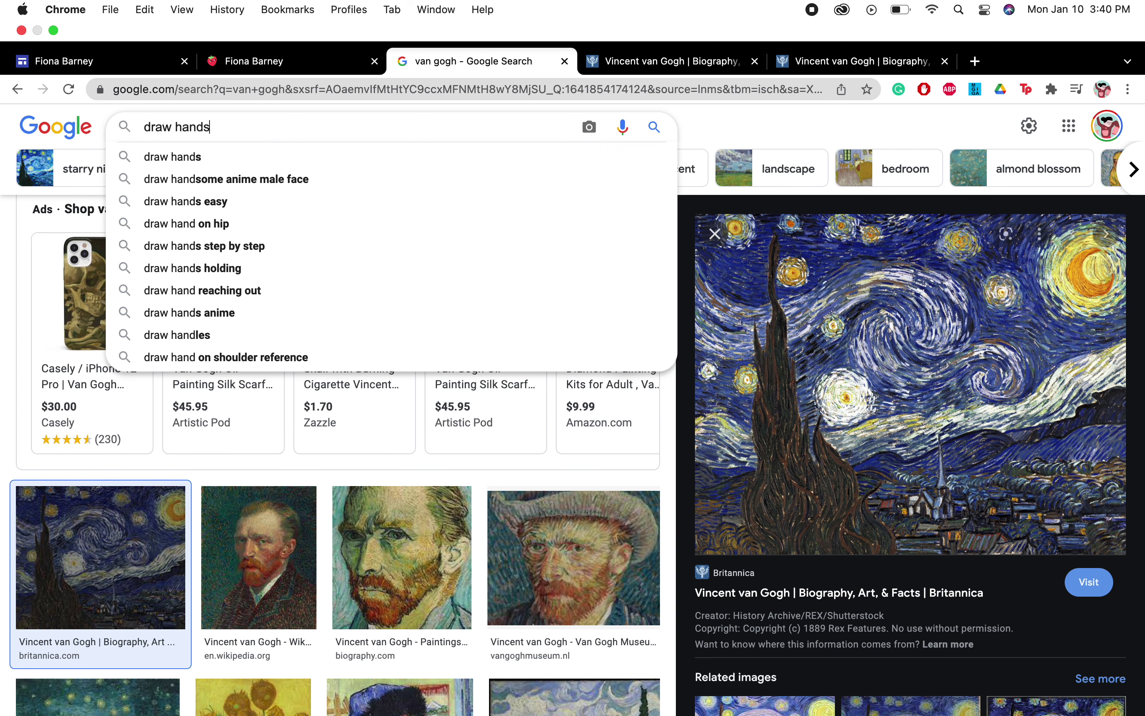
key("Return")
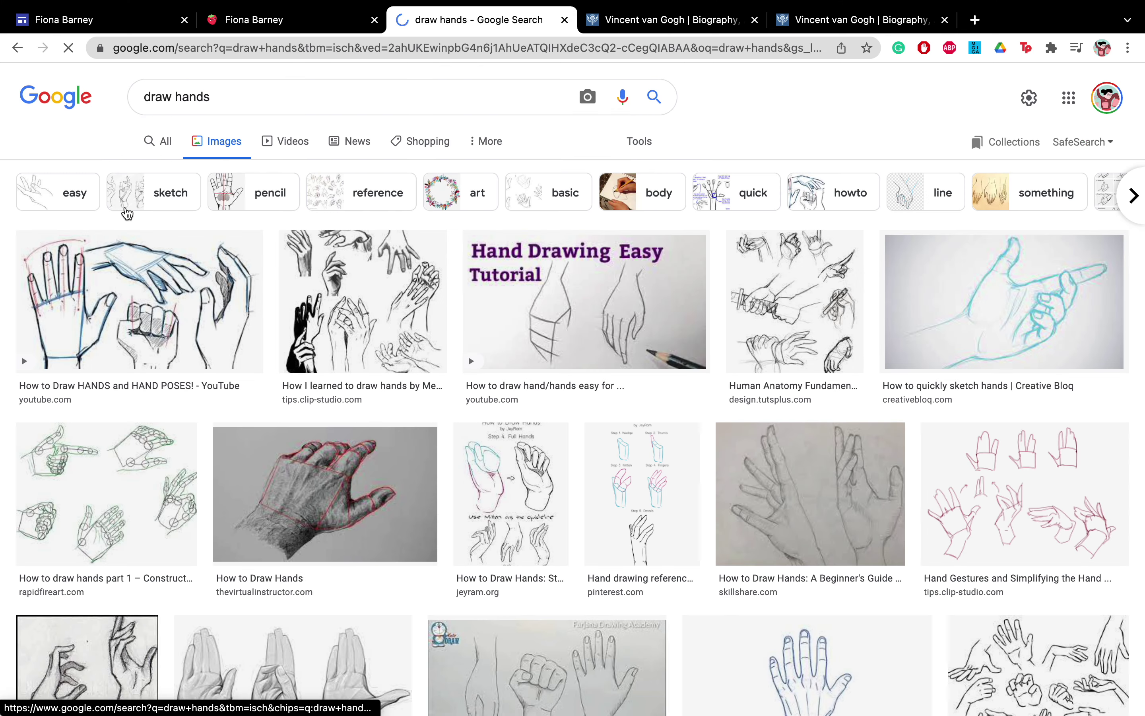
left_click(284, 151)
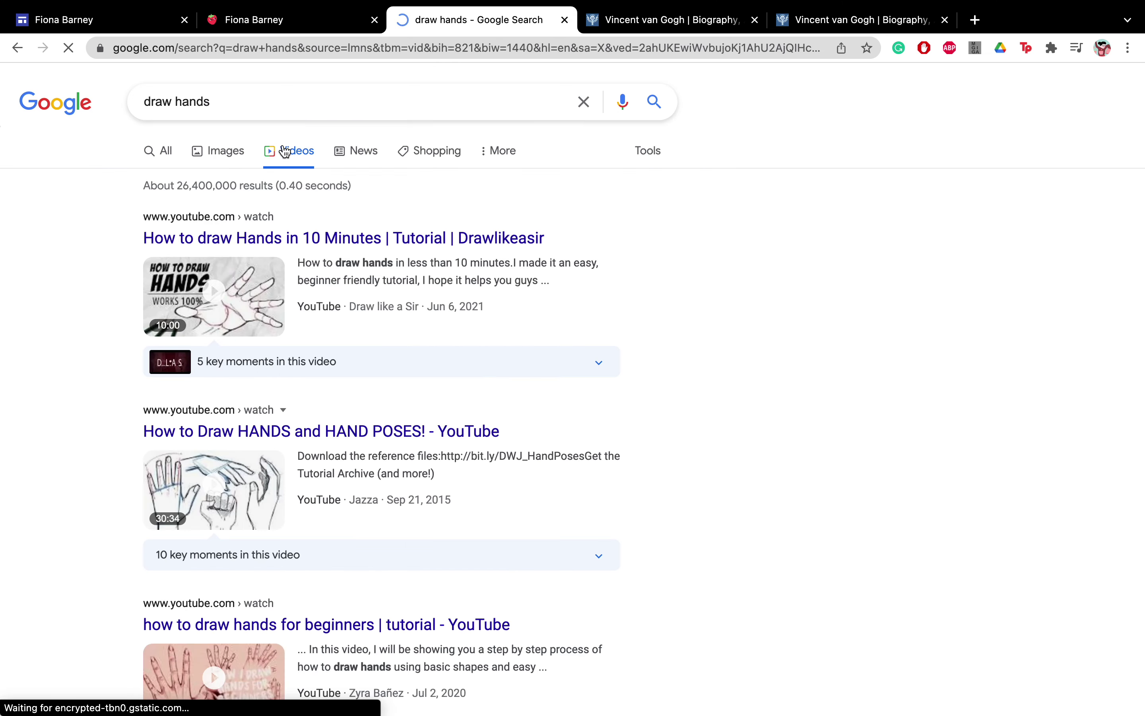
left_click(319, 250)
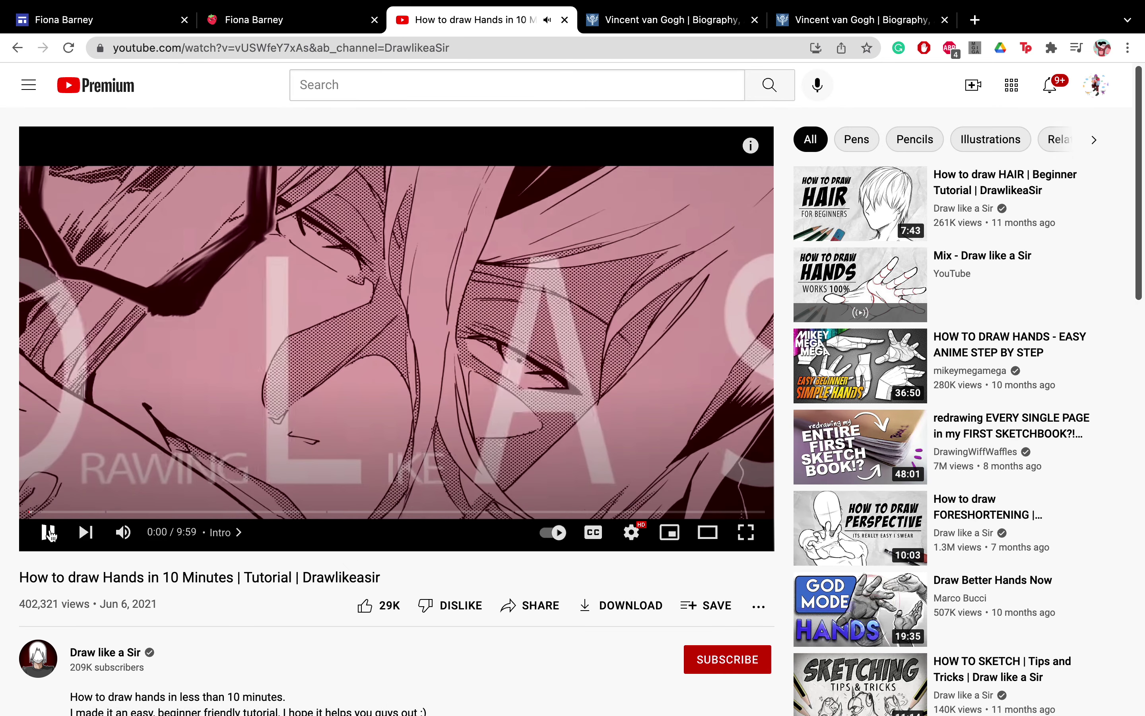
Step: Return from the YouTube tutorial to the Artists and Research page in the Google Sites editor
left_click(244, 28)
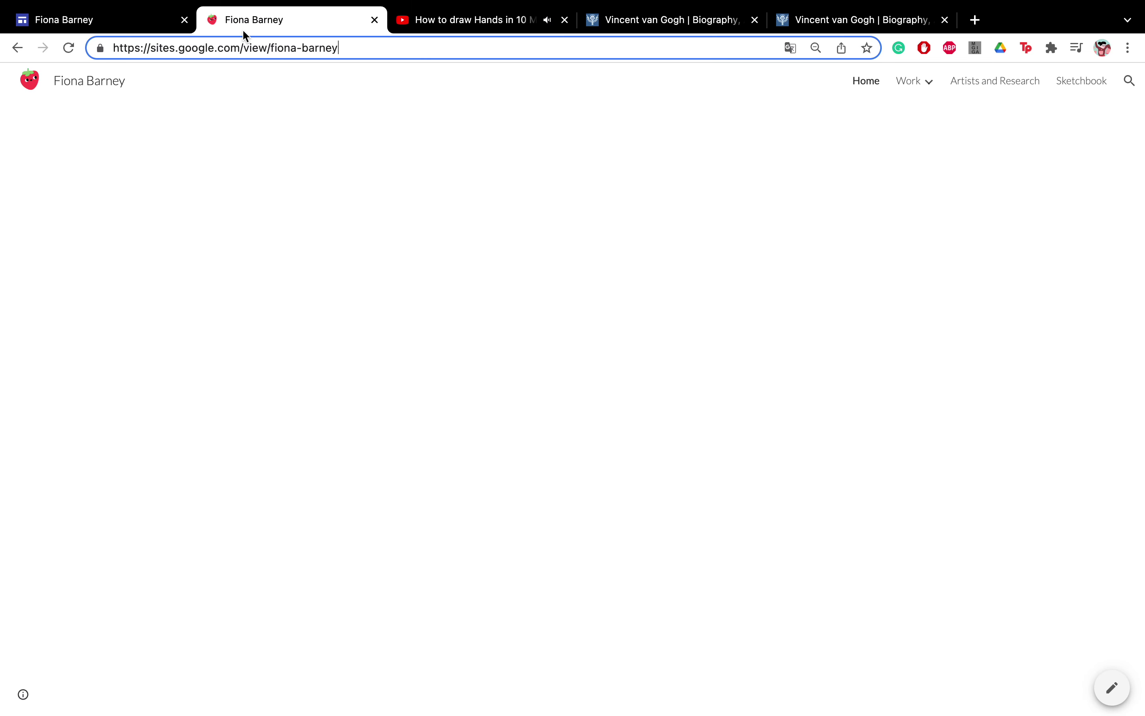
left_click(480, 19)
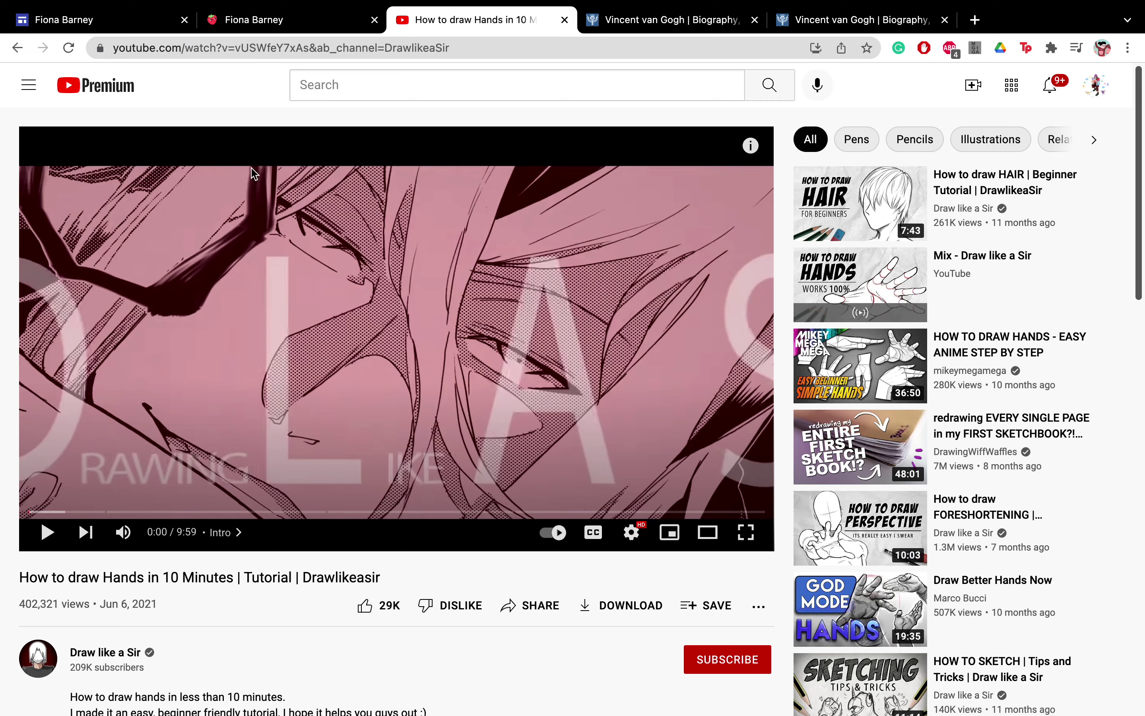
left_click(250, 38)
left_click(115, 18)
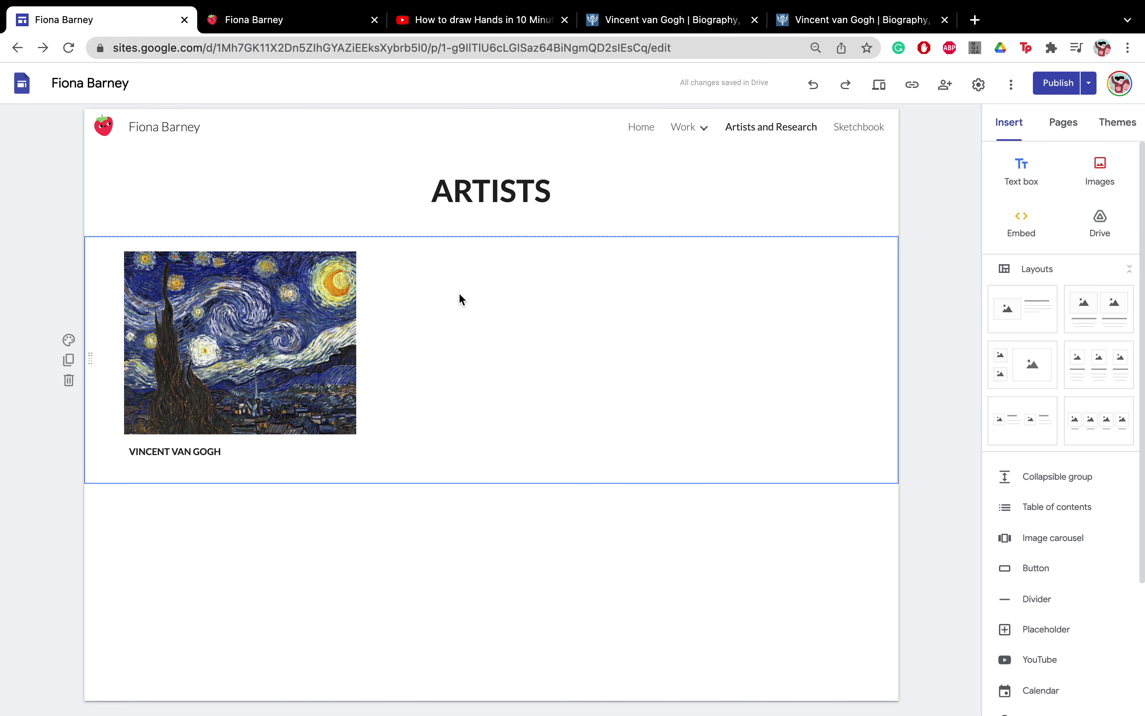
Step: Embed the YouTube video "How to draw Hands in 10 Minutes" by its URL below the Starry Night section
key("ctrl+v")
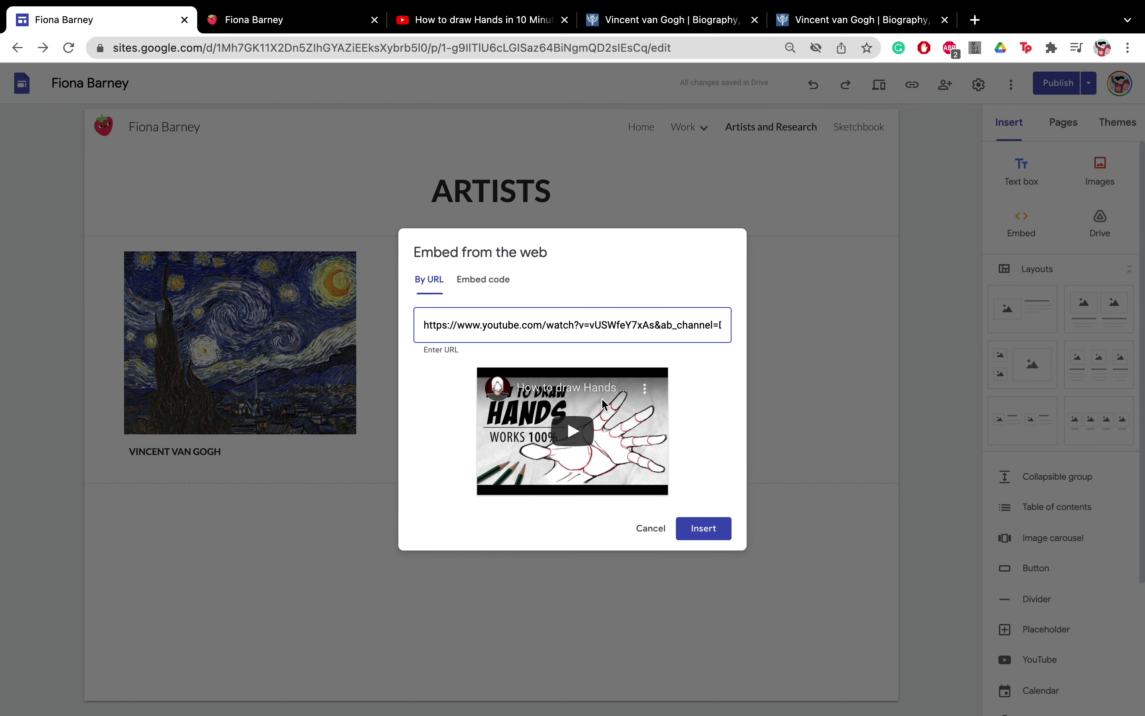
left_click(703, 527)
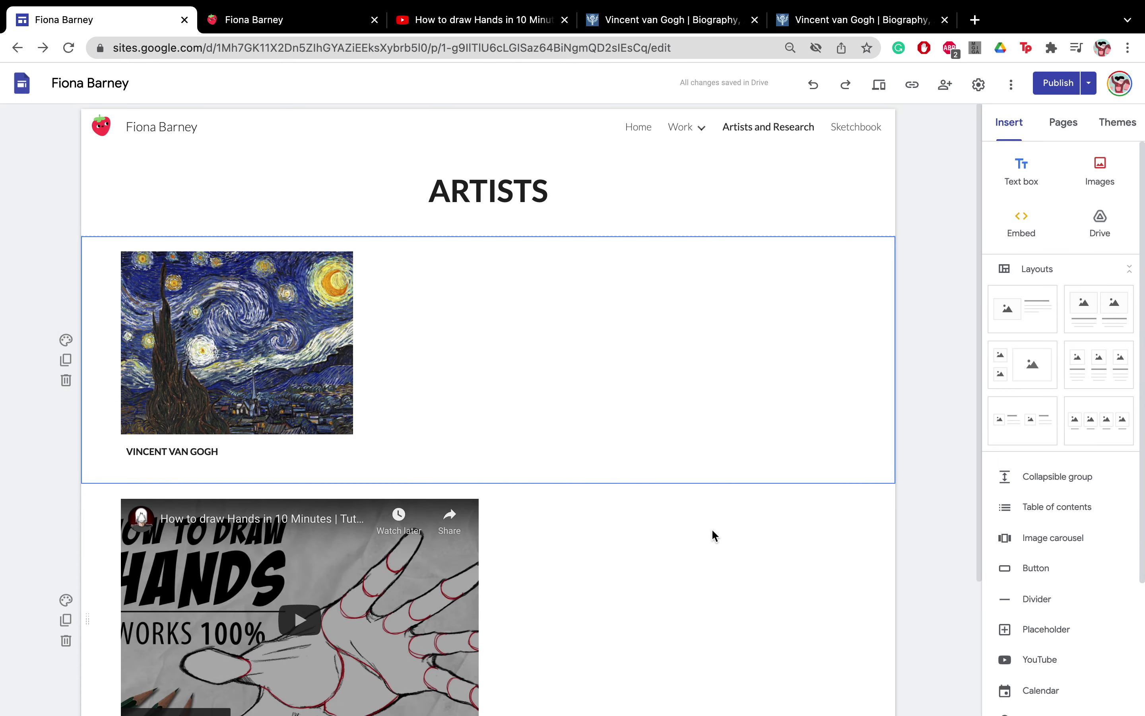
scroll(505, 462, "down", 3)
left_click_drag(363, 447, 242, 441)
Step: Insert a text box reading "HOW TO DRAW HANDS" on the page
left_click(1021, 168)
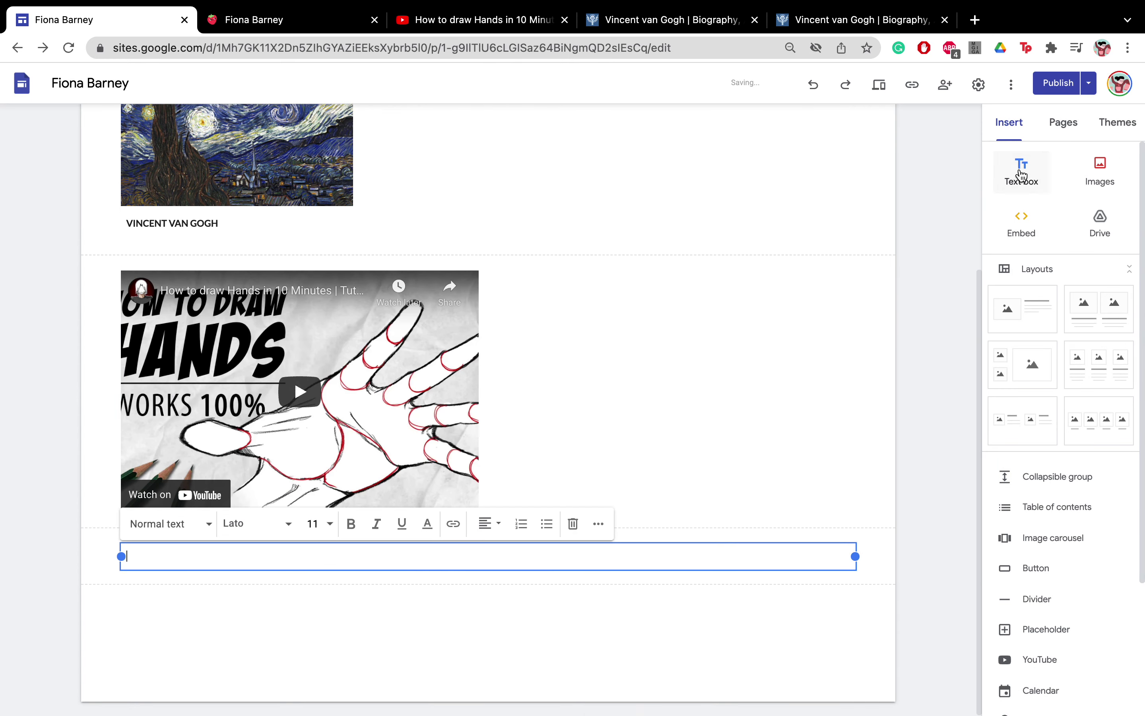
type("HOE")
key("BackSpace")
type("W TO")
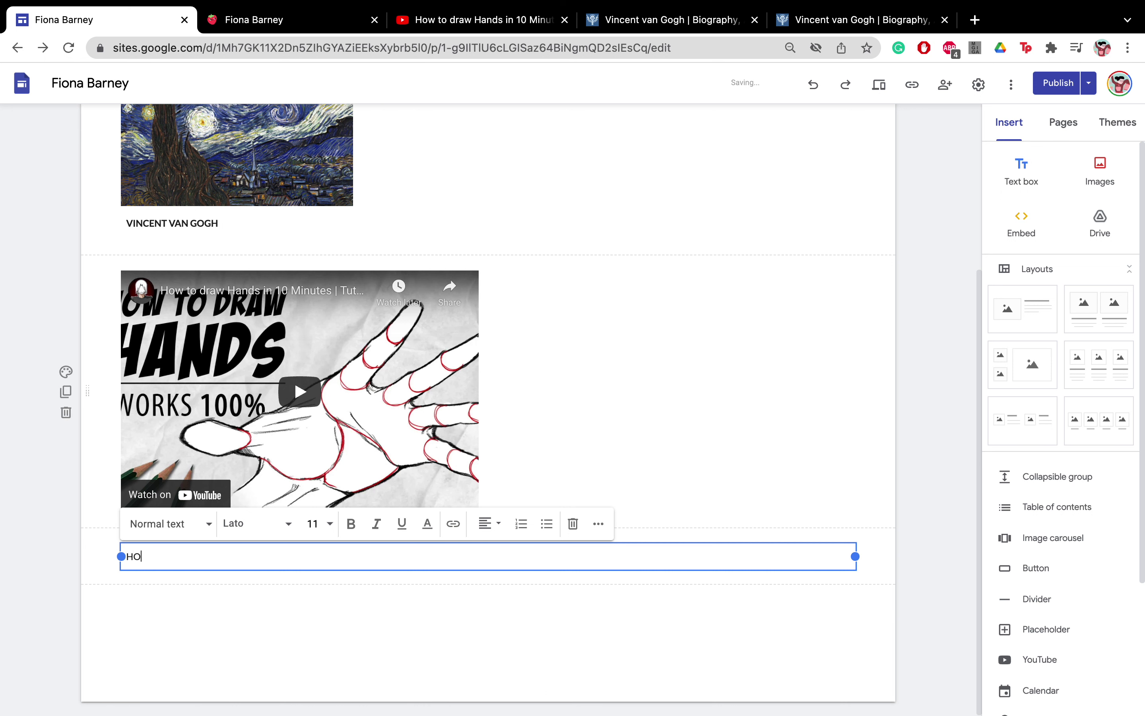
type(" DRAW HANDS")
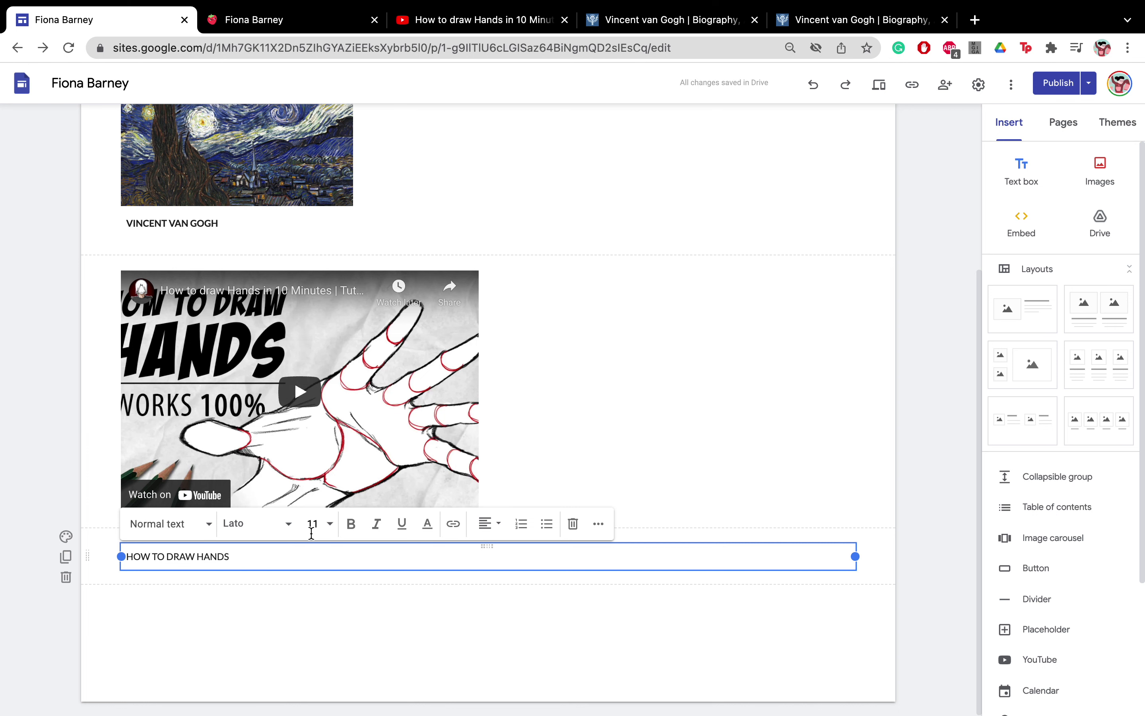
Step: Make the "HOW TO DRAW HANDS" caption bold and move it directly above the embedded video
left_click_drag(248, 557, 139, 554)
left_click(229, 556)
left_click_drag(248, 554, 113, 554)
left_click(351, 523)
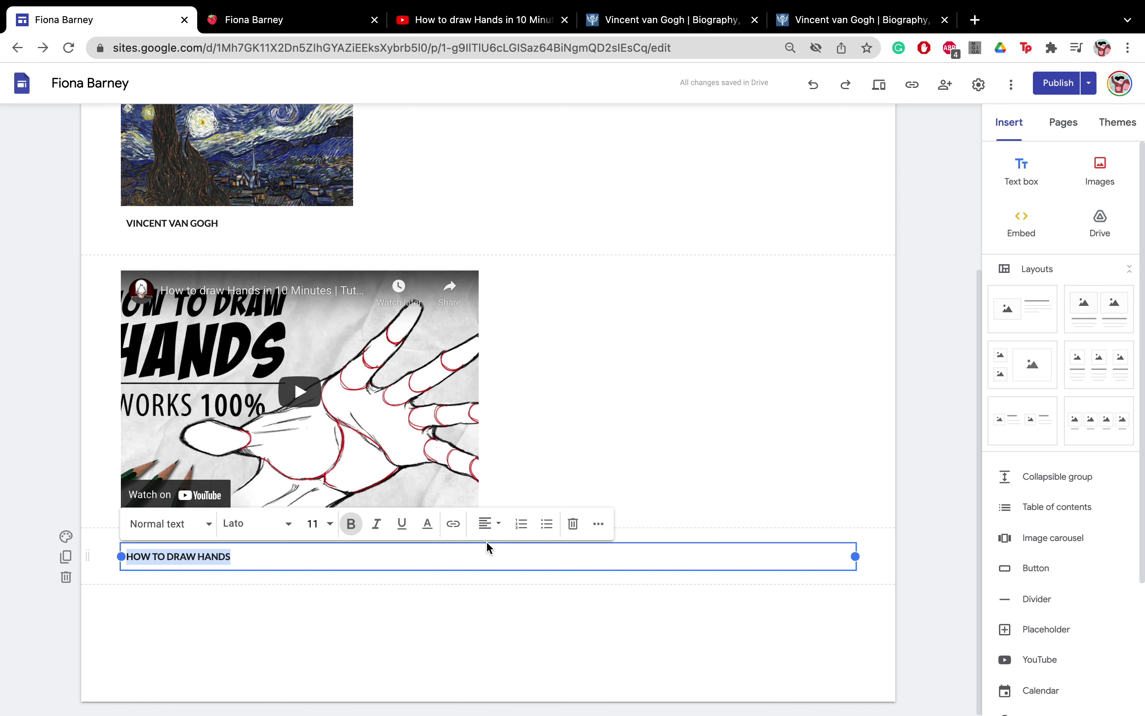
left_click_drag(488, 547, 315, 293)
scroll(438, 444, "up", 3)
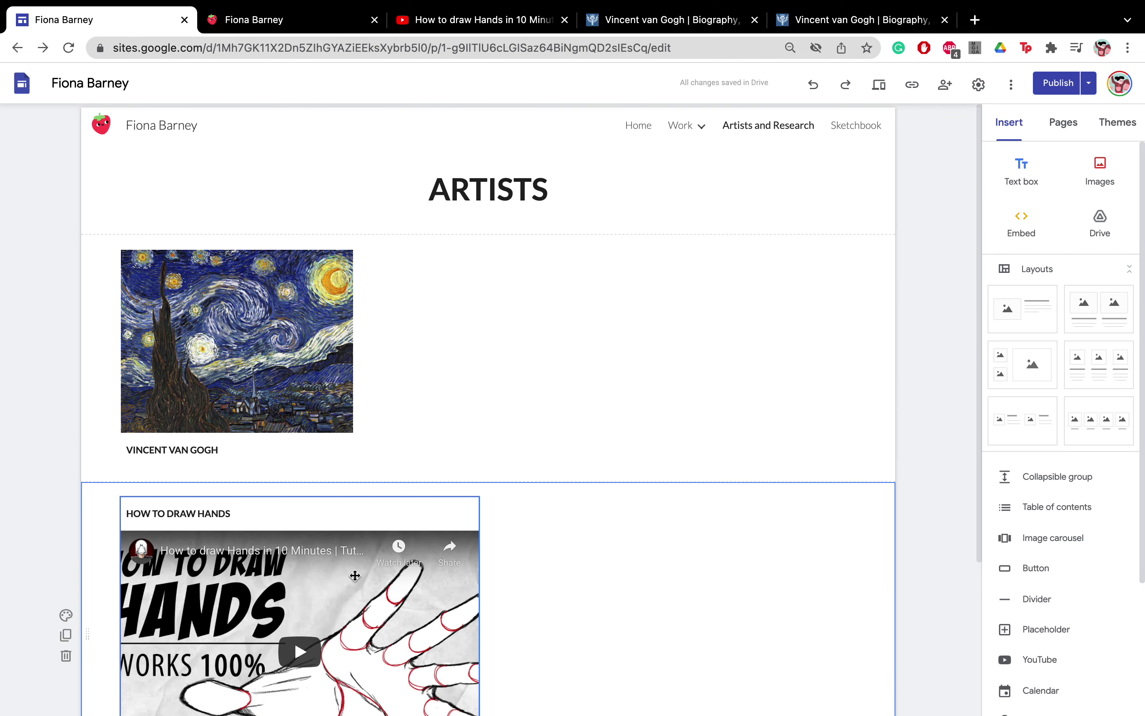
Step: Move the captioned hands video to the right side of its page section
scroll(368, 559, "down", 1)
left_click_drag(378, 549, 662, 485)
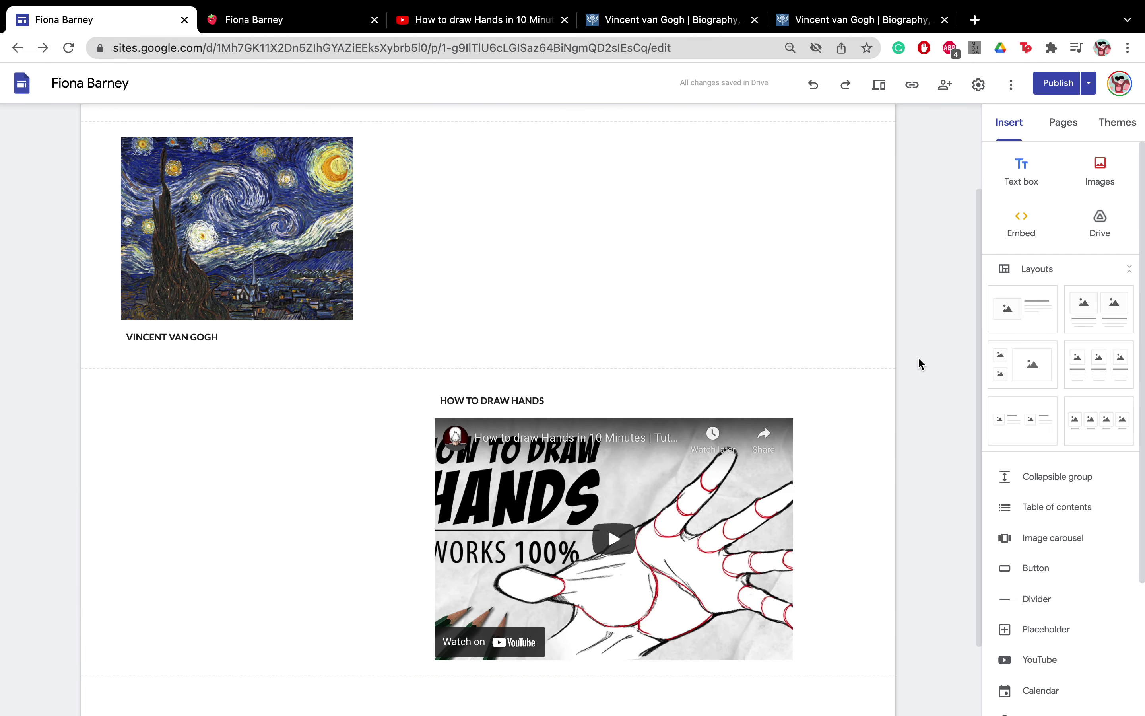
scroll(918, 359, "up", 3)
scroll(918, 358, "down", 2)
left_click_drag(711, 514, 764, 512)
scroll(907, 404, "up", 2)
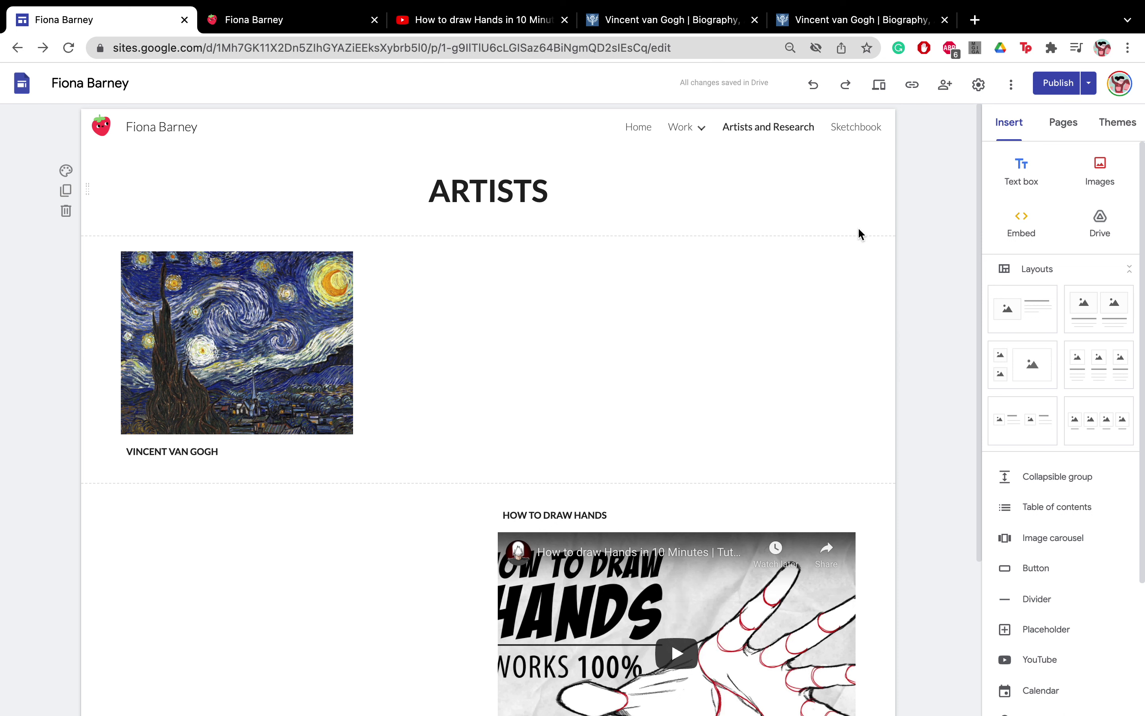
Step: View the site's Sketchbook page and return to its Home page in the editor
left_click(844, 137)
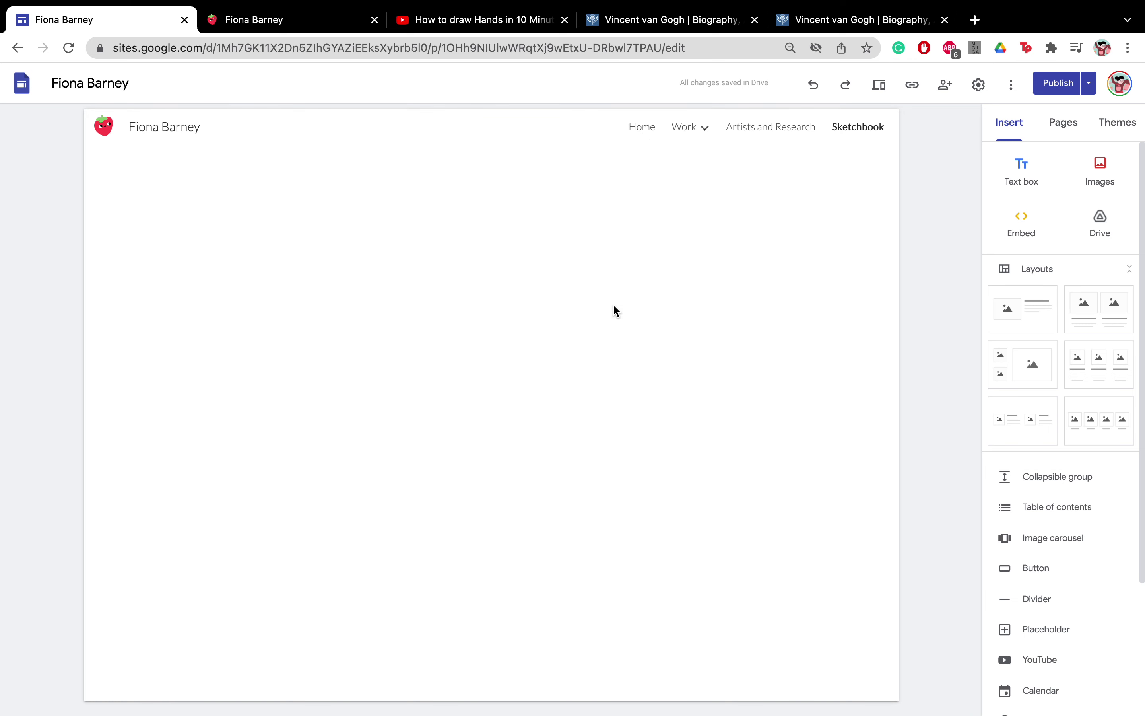
left_click(640, 128)
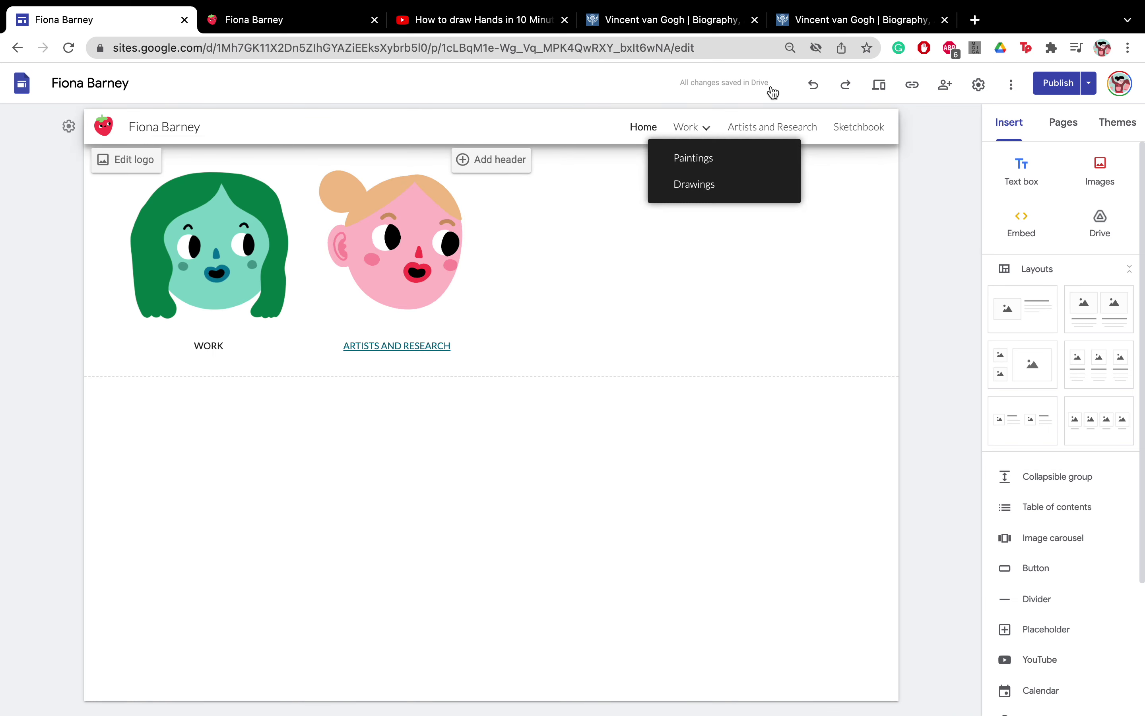
Step: Open the artist's own portfolio website in a new tab and look over its home page
left_click(974, 23)
type("fion")
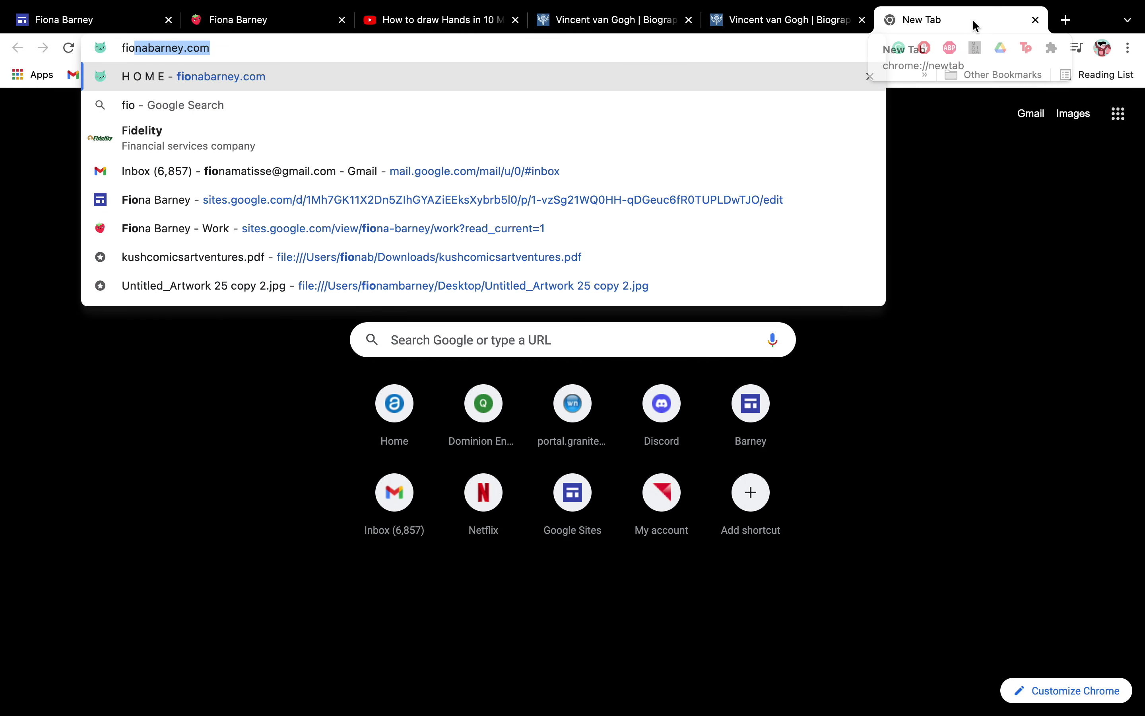
left_click(388, 72)
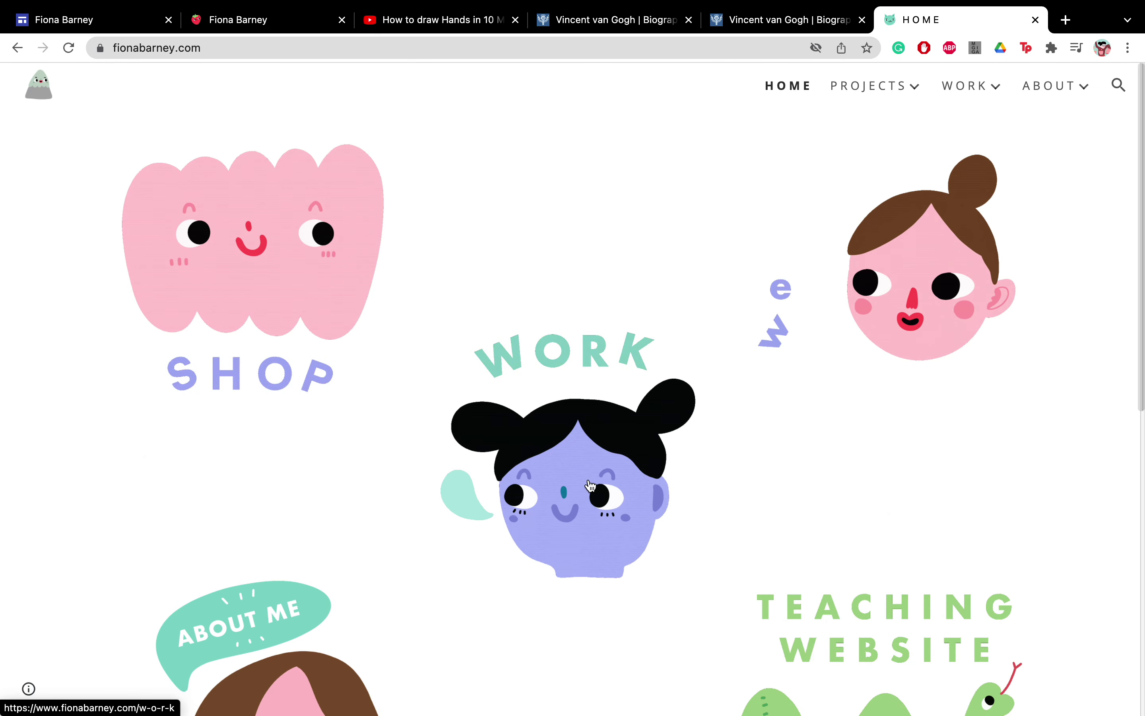
scroll(542, 483, "down", 5)
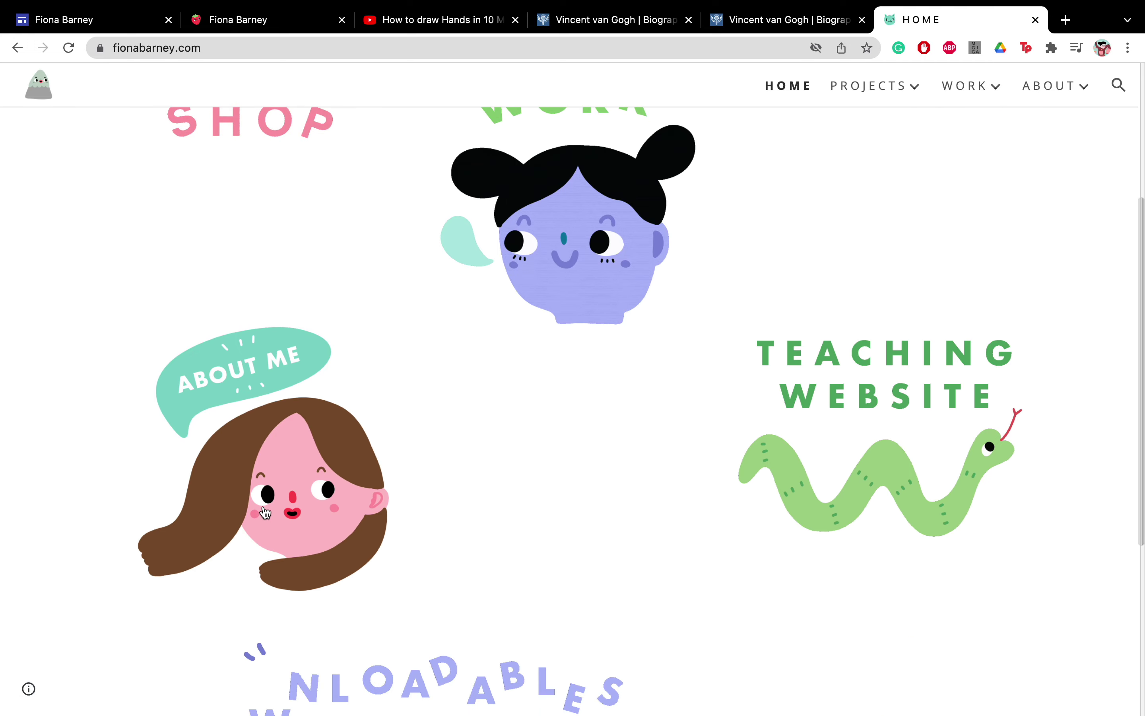
Step: Open the portfolio's About page and browse its image carousel through to "Some Colors I Like"
left_click(263, 510)
scroll(690, 387, "down", 4)
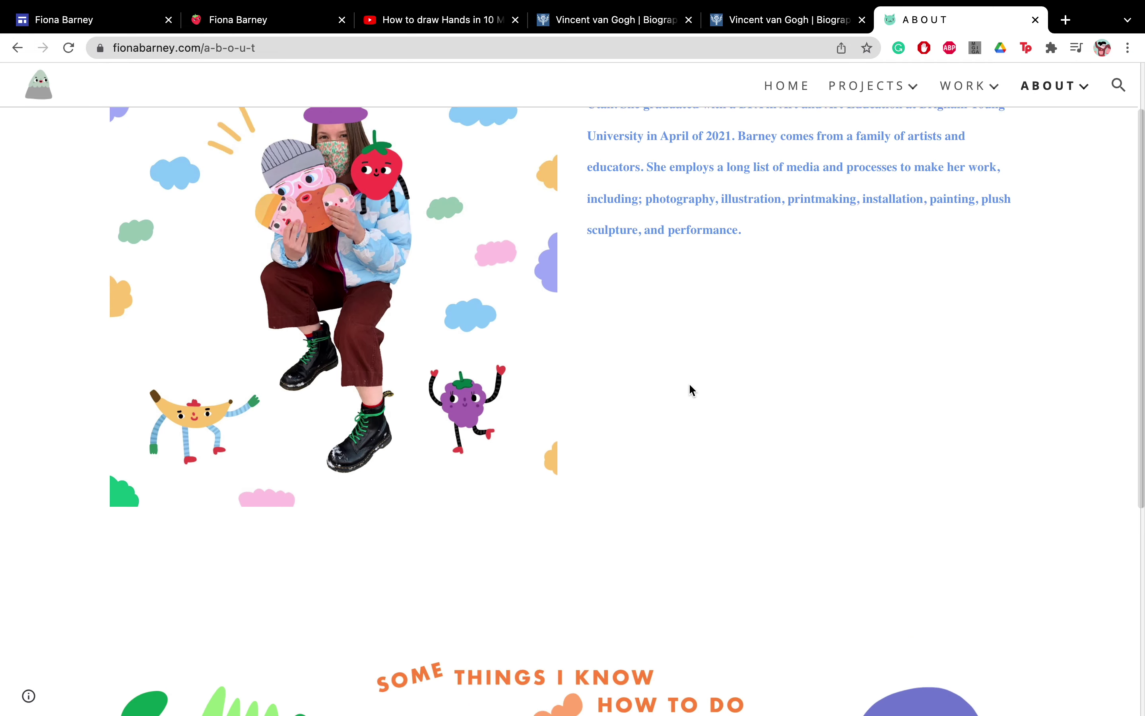
scroll(689, 389, "down", 4)
left_click(765, 457)
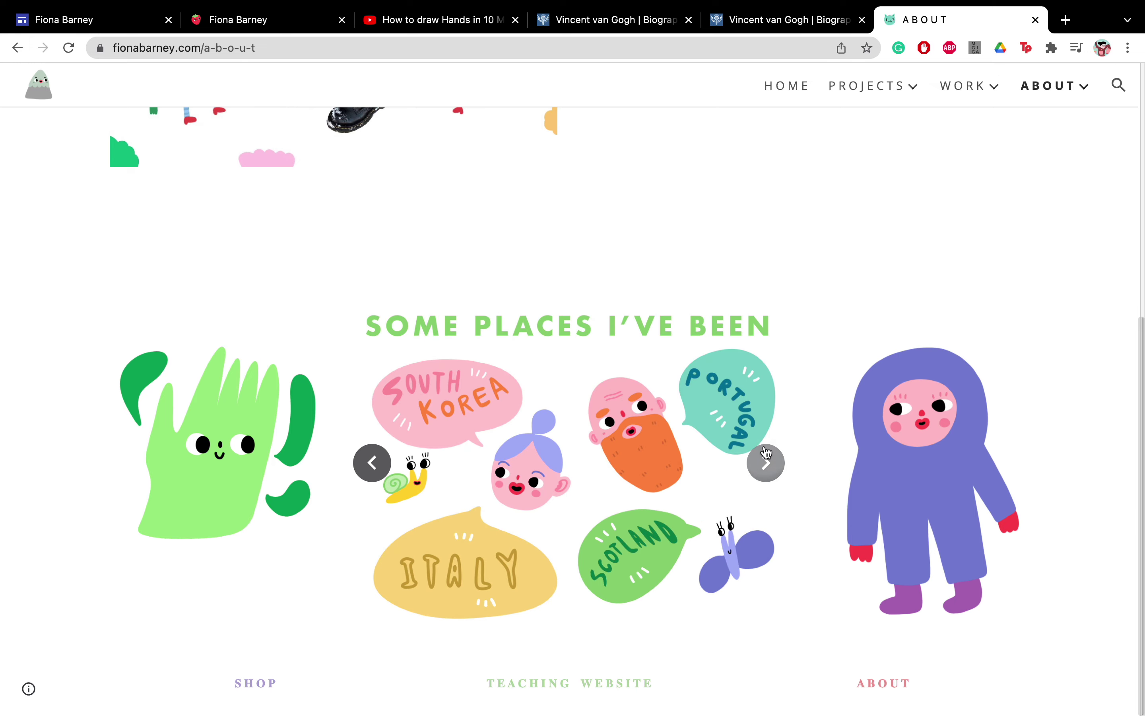
left_click(765, 462)
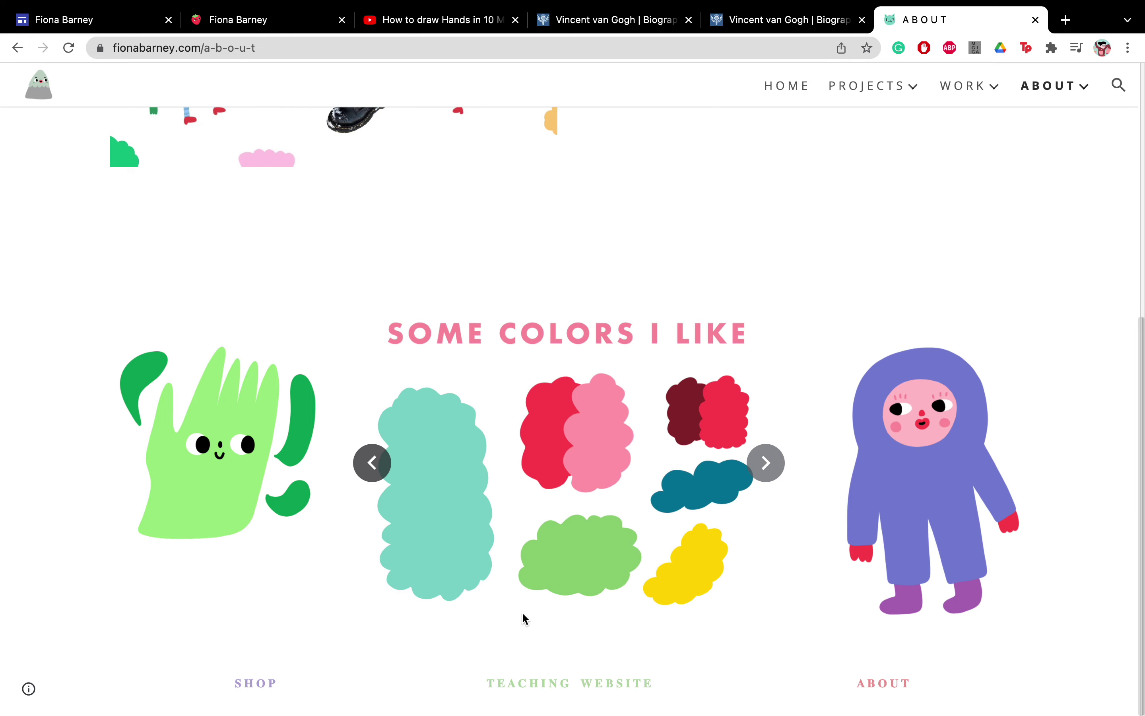
Step: Open the linked teaching website and its Workshops page, and return to the portfolio's About page
left_click(525, 685)
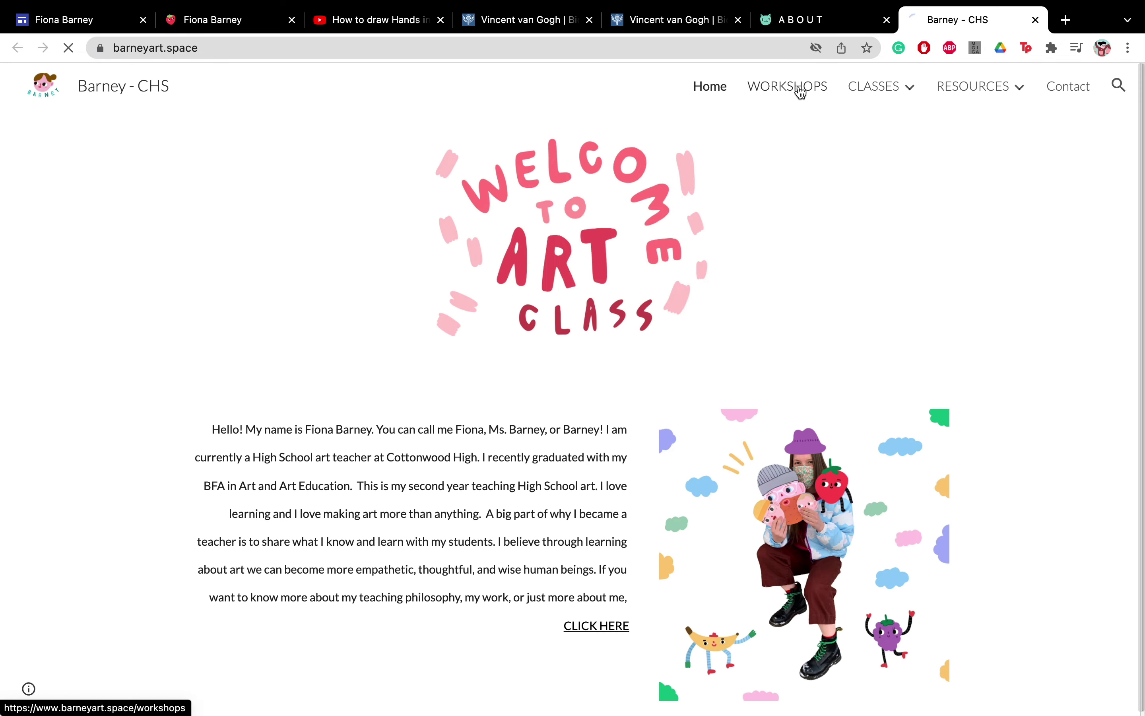
left_click(800, 89)
left_click(804, 28)
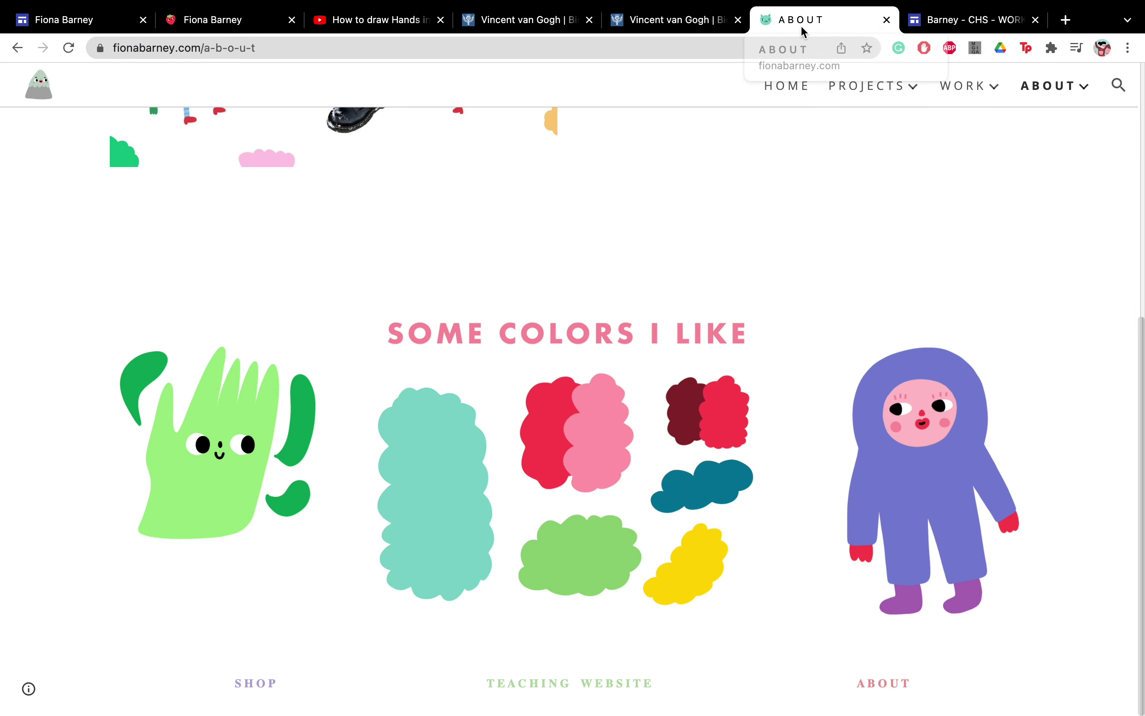
Step: Open the portfolio's Work page, look through the Watercolor gallery and return to the Work overview
scroll(907, 422, "up", 10)
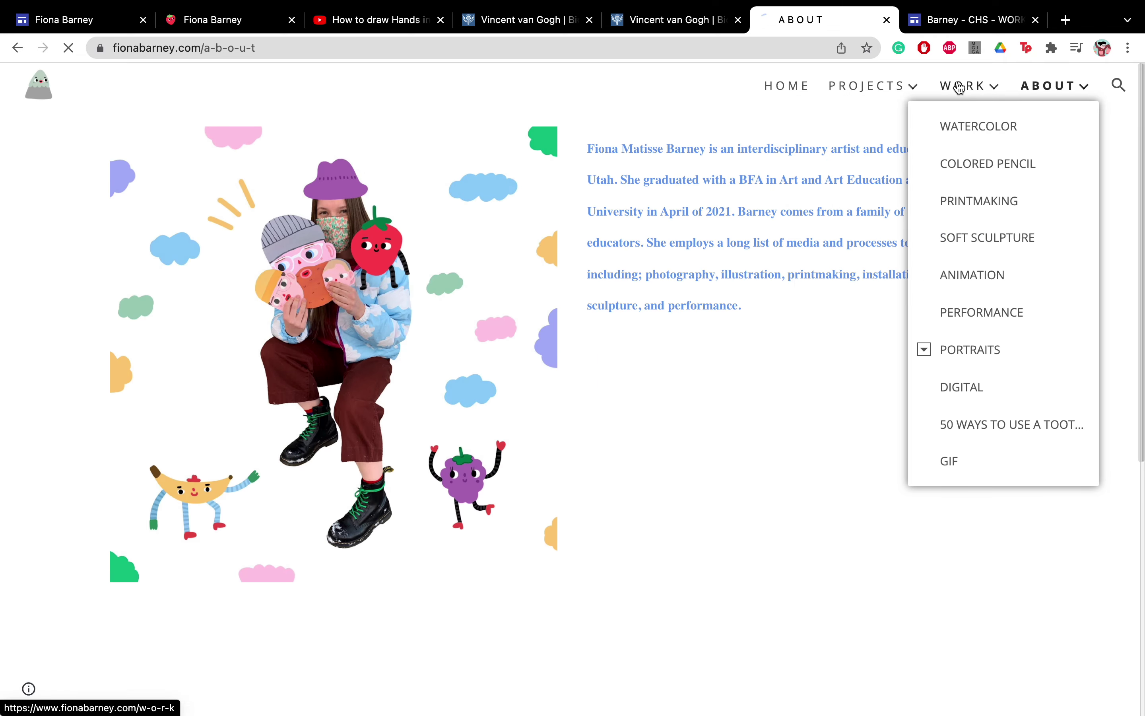
left_click(959, 87)
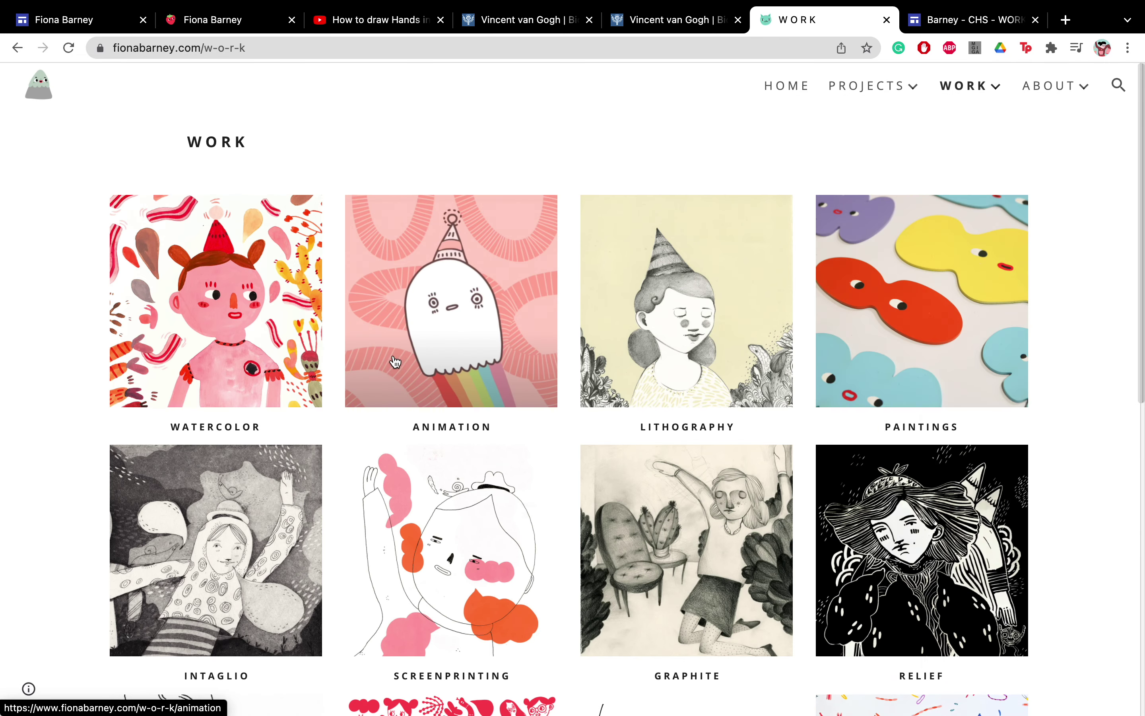
left_click(242, 325)
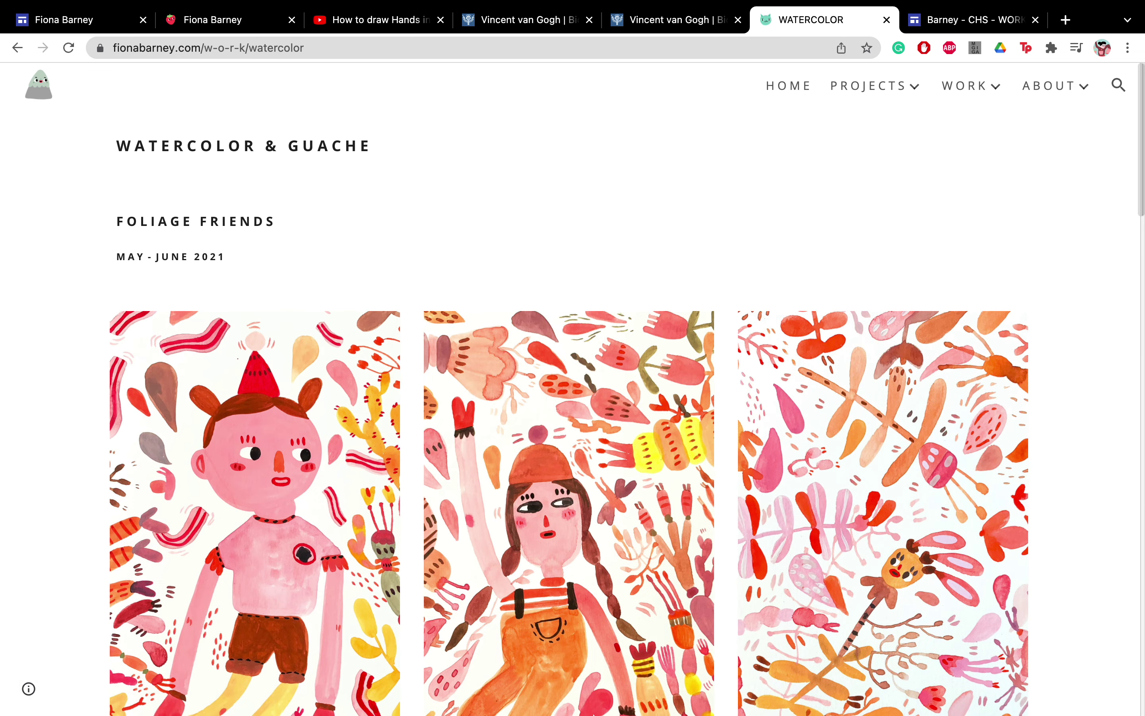
mouse_move(575, 700)
scroll(620, 320, "down", 15)
scroll(610, 317, "up", 20)
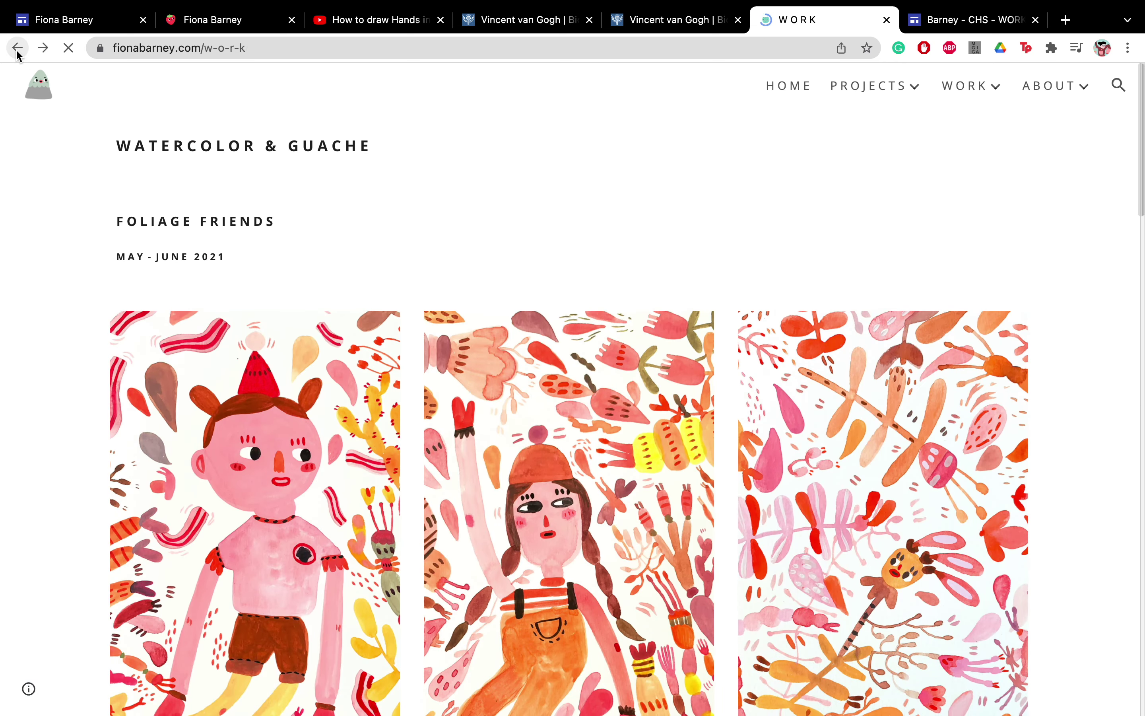
Step: Look through the Relief printmaking gallery and go back to the Work overview
scroll(418, 374, "down", 6)
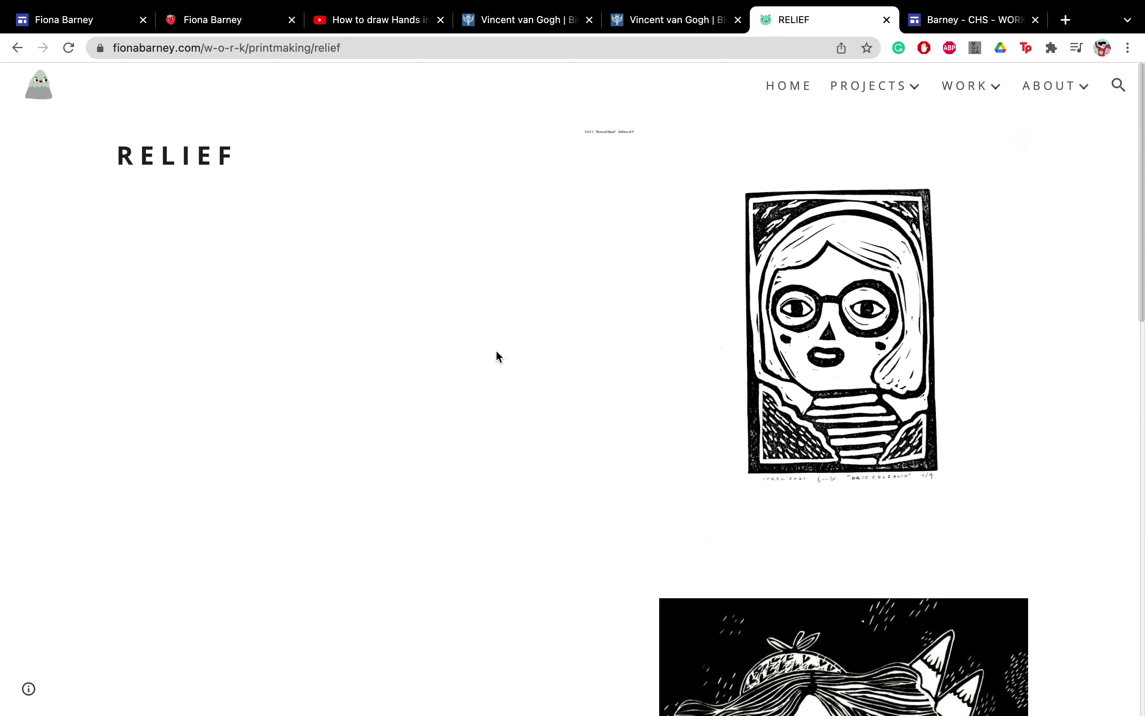
scroll(615, 379, "down", 8)
scroll(704, 407, "down", 10)
scroll(697, 403, "up", 20)
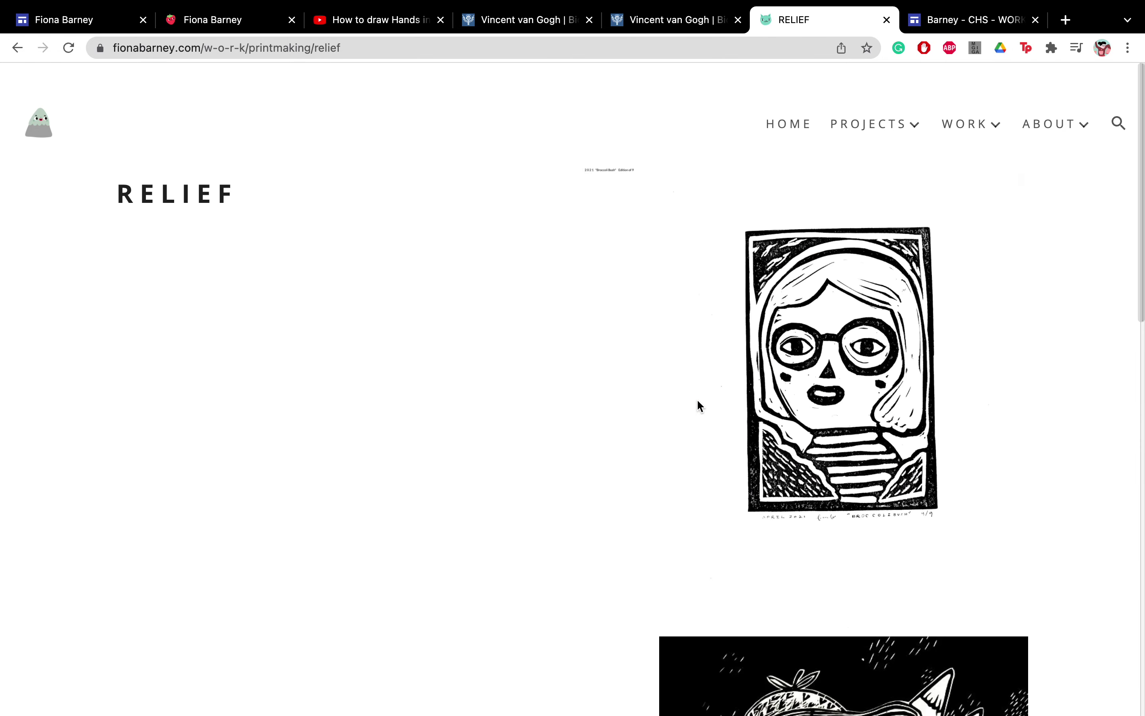
left_click(13, 54)
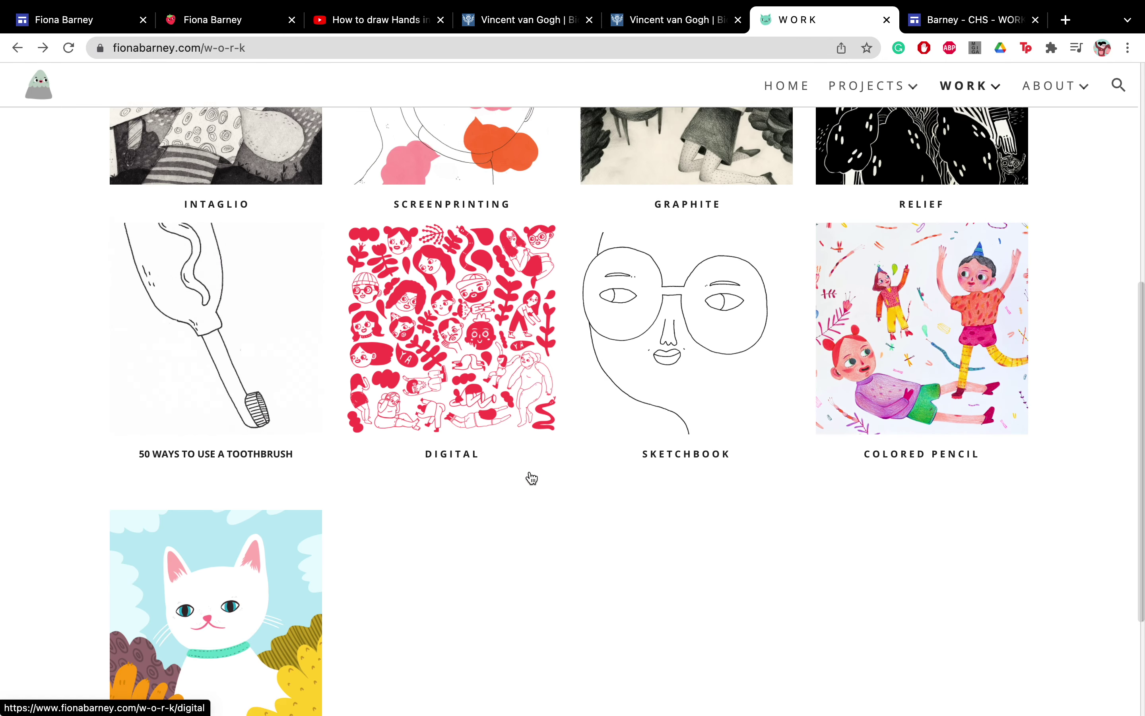
Step: Open the Portraits category from the Work page and look through the Family Portraits gallery
scroll(529, 477, "down", 5)
left_click(245, 517)
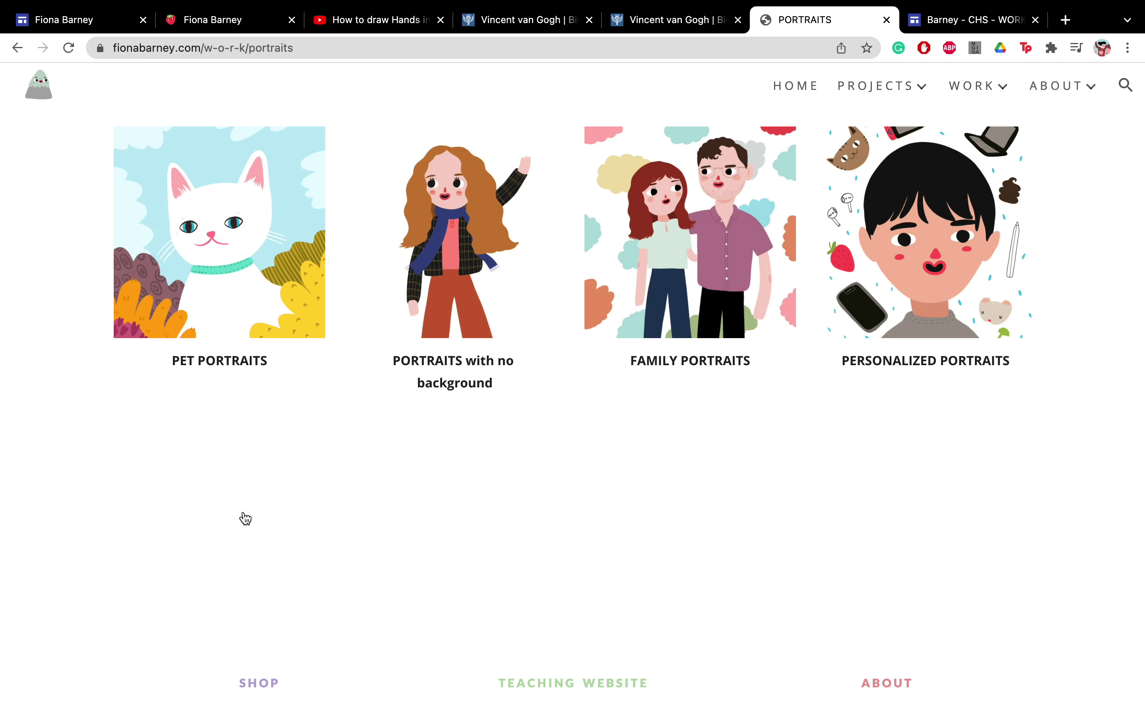
left_click(661, 216)
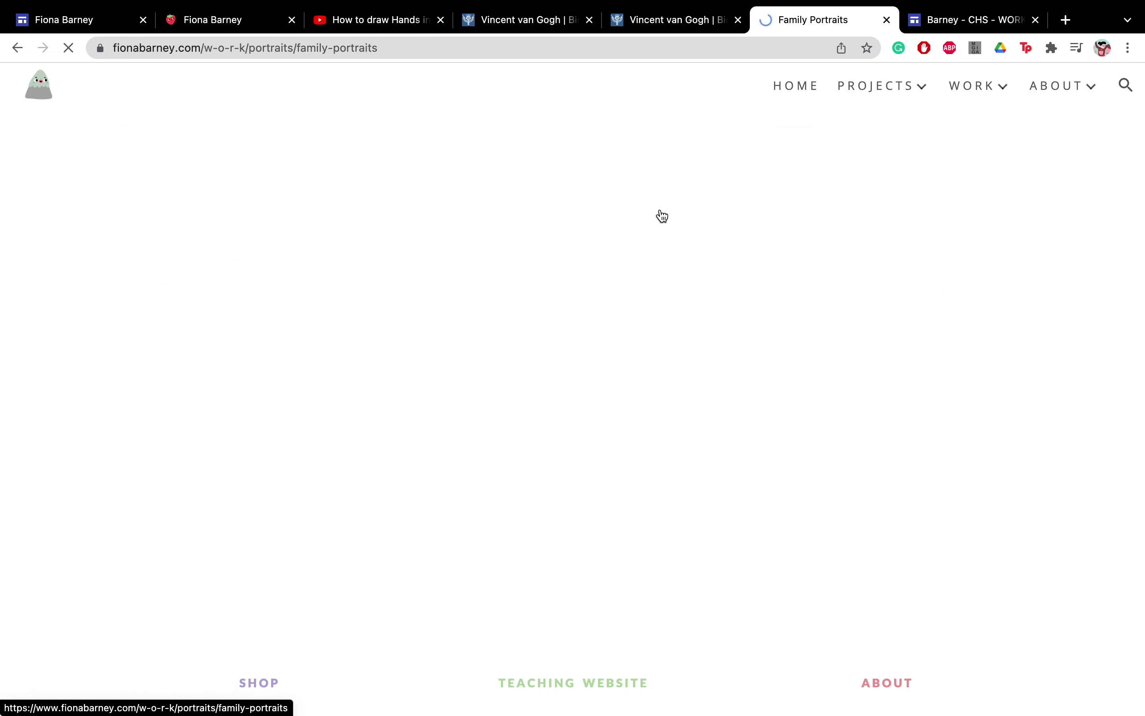
scroll(659, 215, "down", 5)
scroll(660, 215, "up", 5)
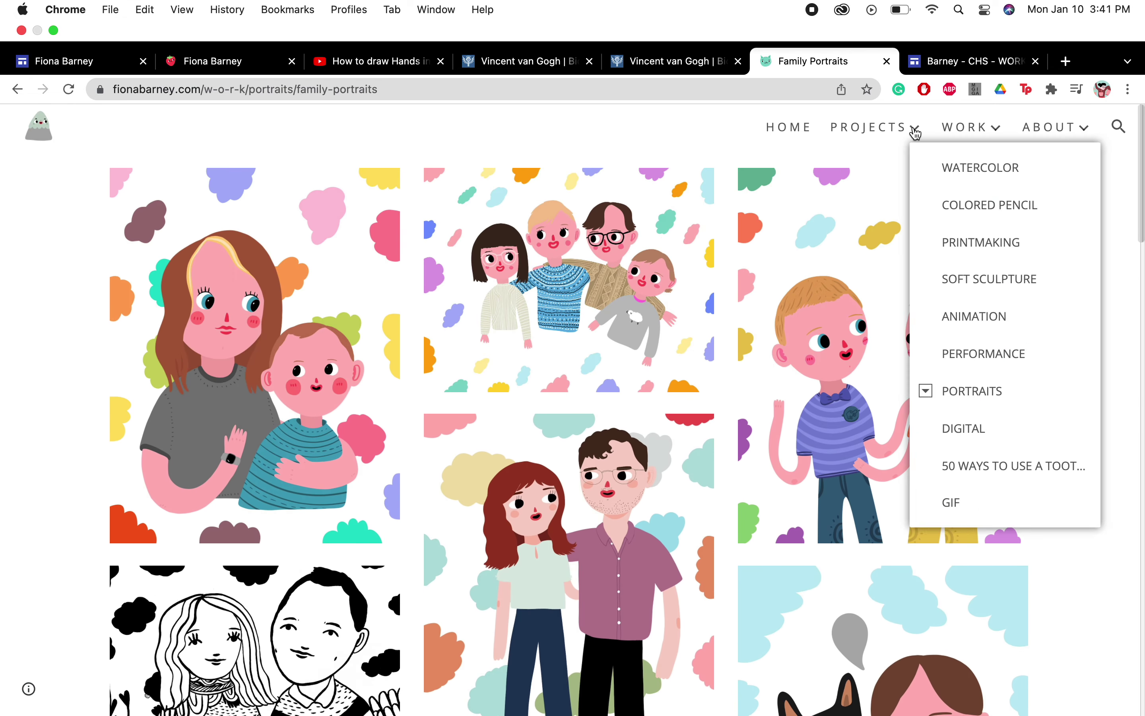
Step: Open the portfolio's Projects page and look over its project thumbnails
left_click(865, 92)
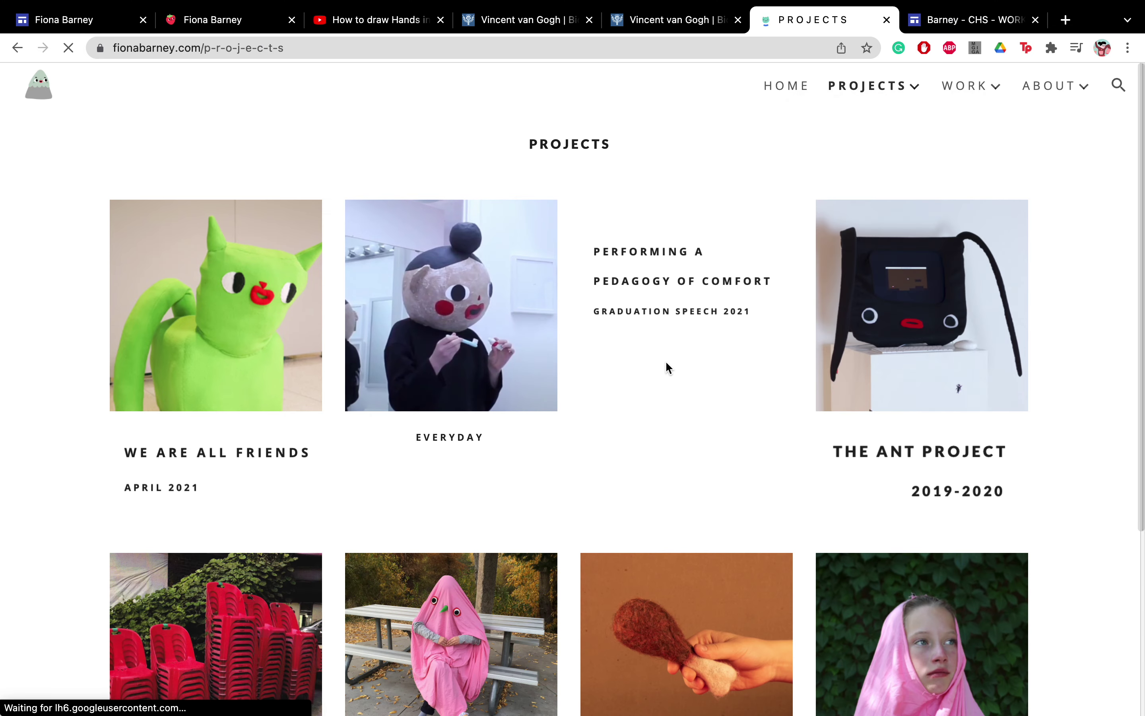
scroll(1089, 472, "down", 5)
scroll(1090, 471, "up", 5)
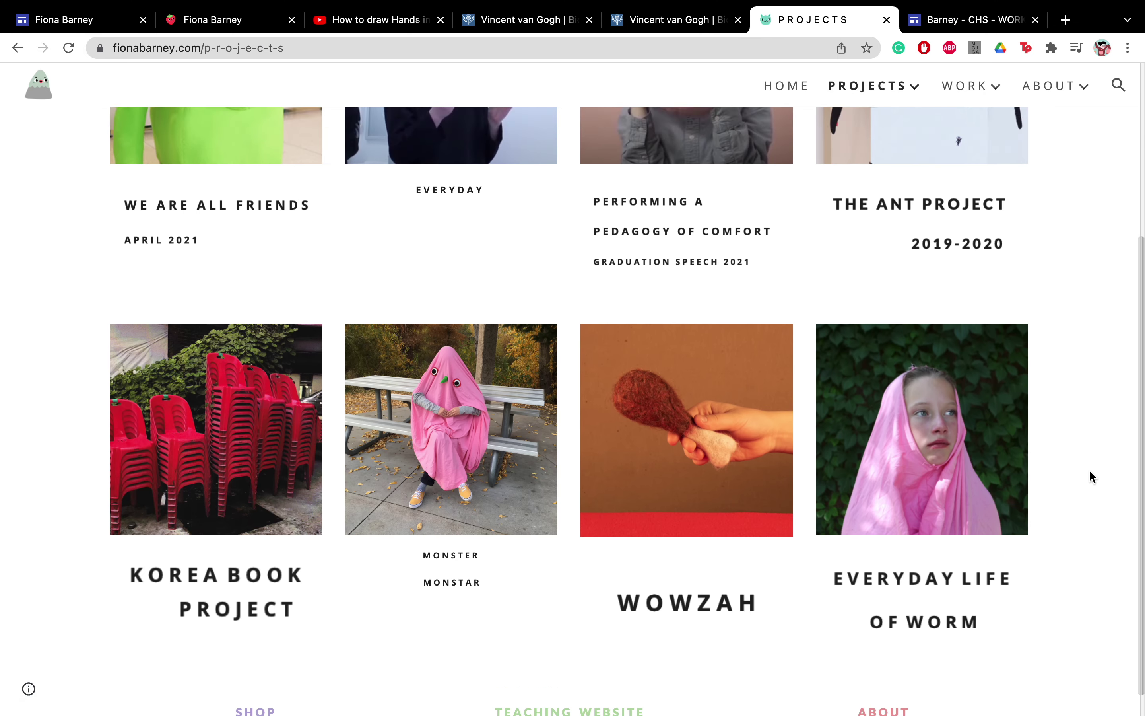
Step: Revisit the portfolio's About page and look through the full home page
left_click(1061, 94)
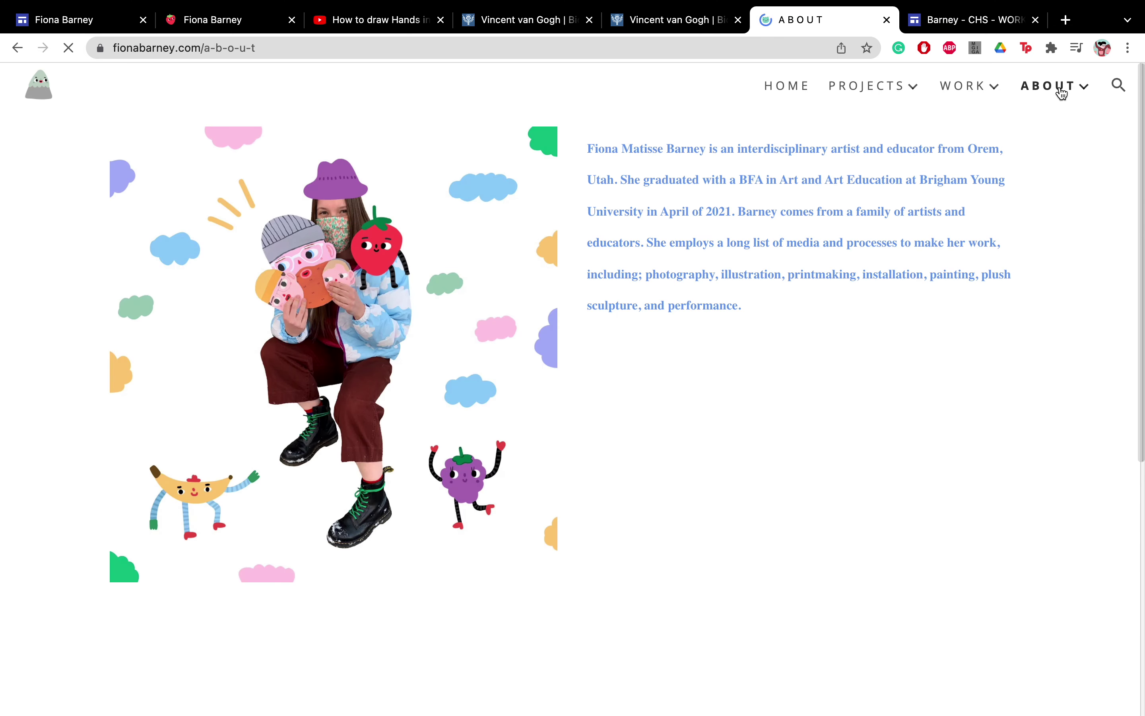
left_click(776, 91)
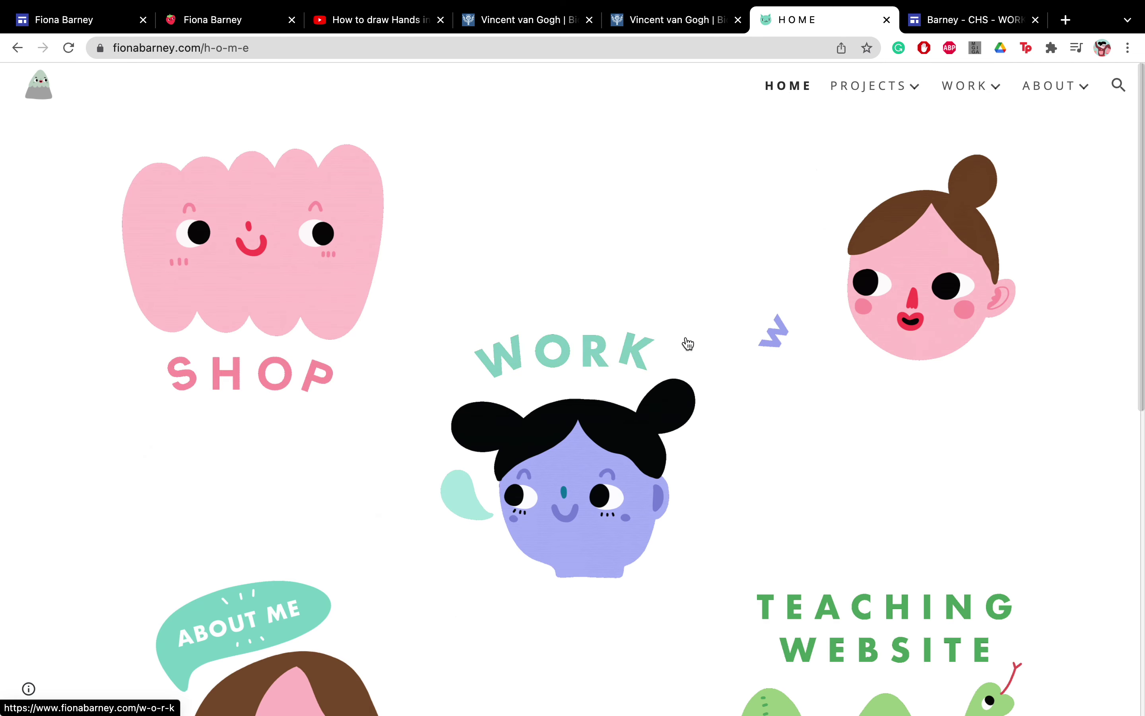
scroll(686, 343, "down", 10)
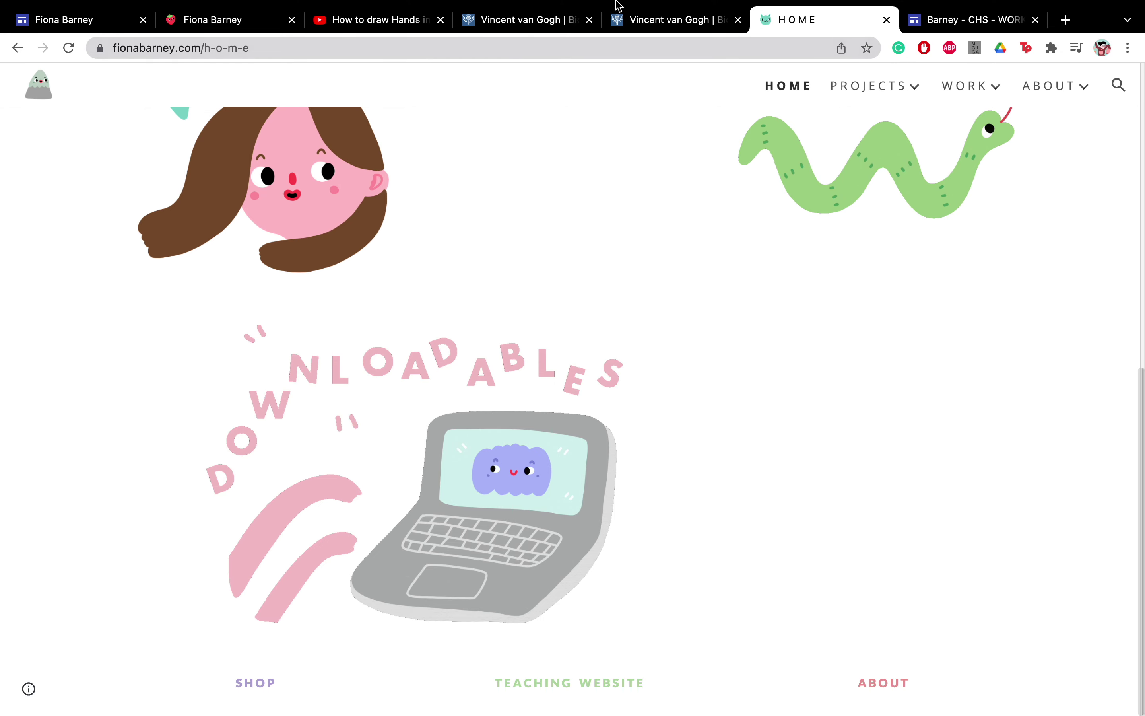
Step: Check the tab with the published student site and return to the Google Sites editor
left_click(224, 61)
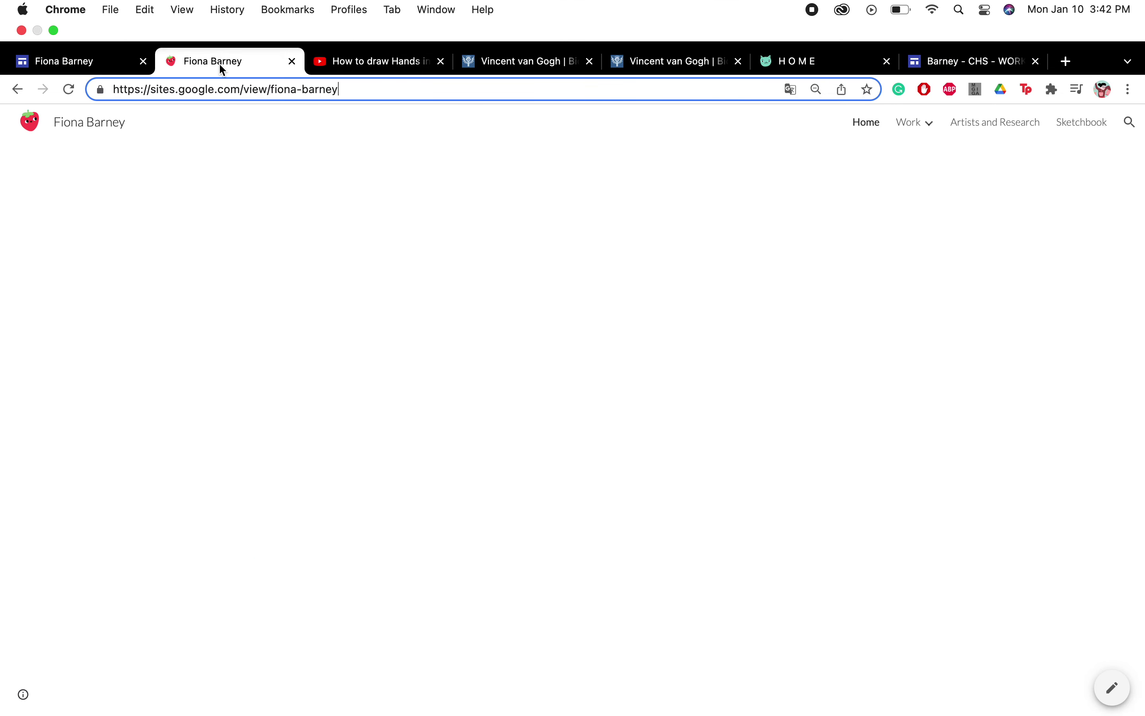
left_click(66, 61)
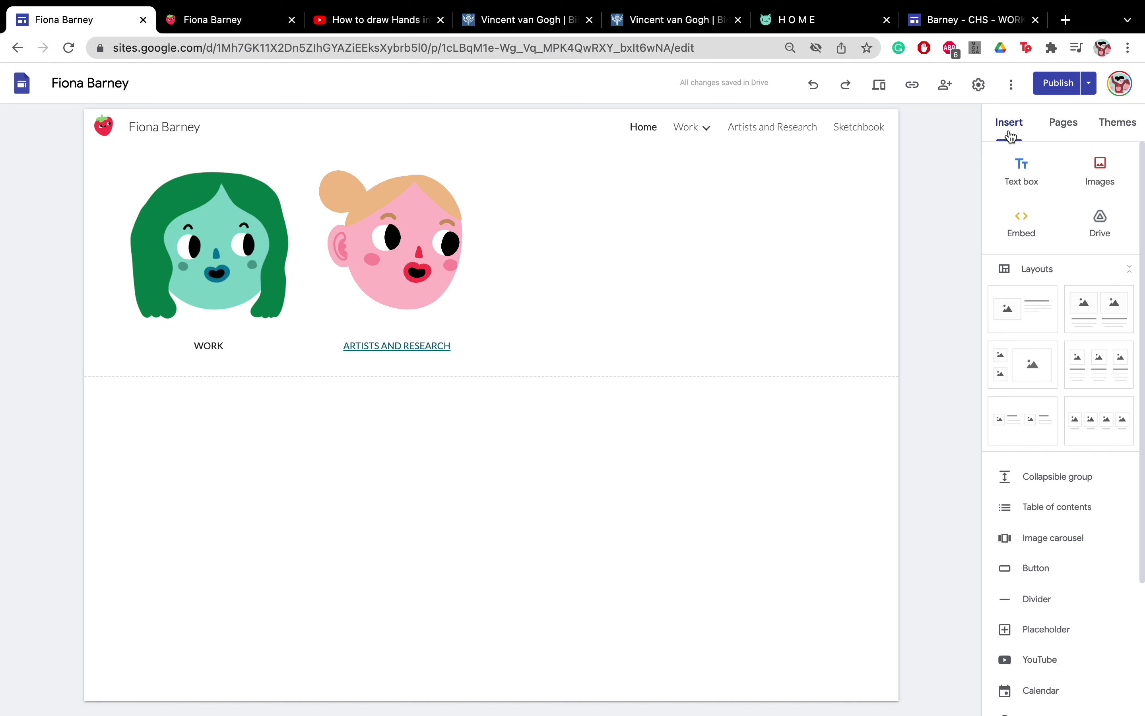
mouse_move(511, 714)
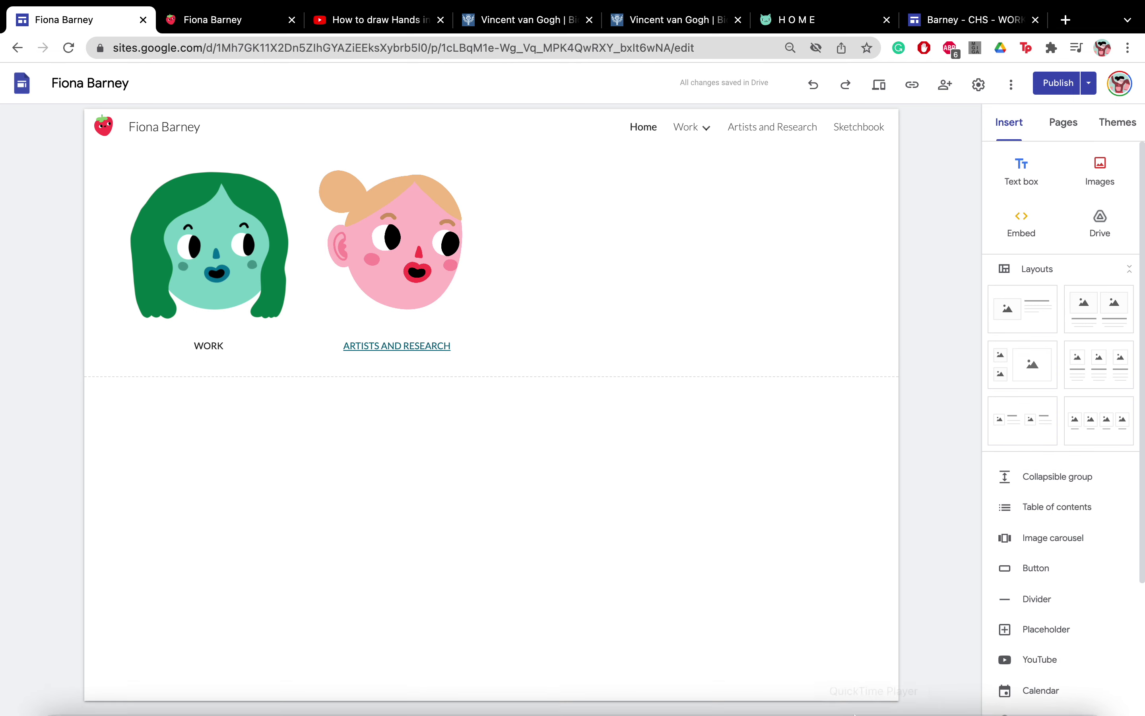
left_click(873, 684)
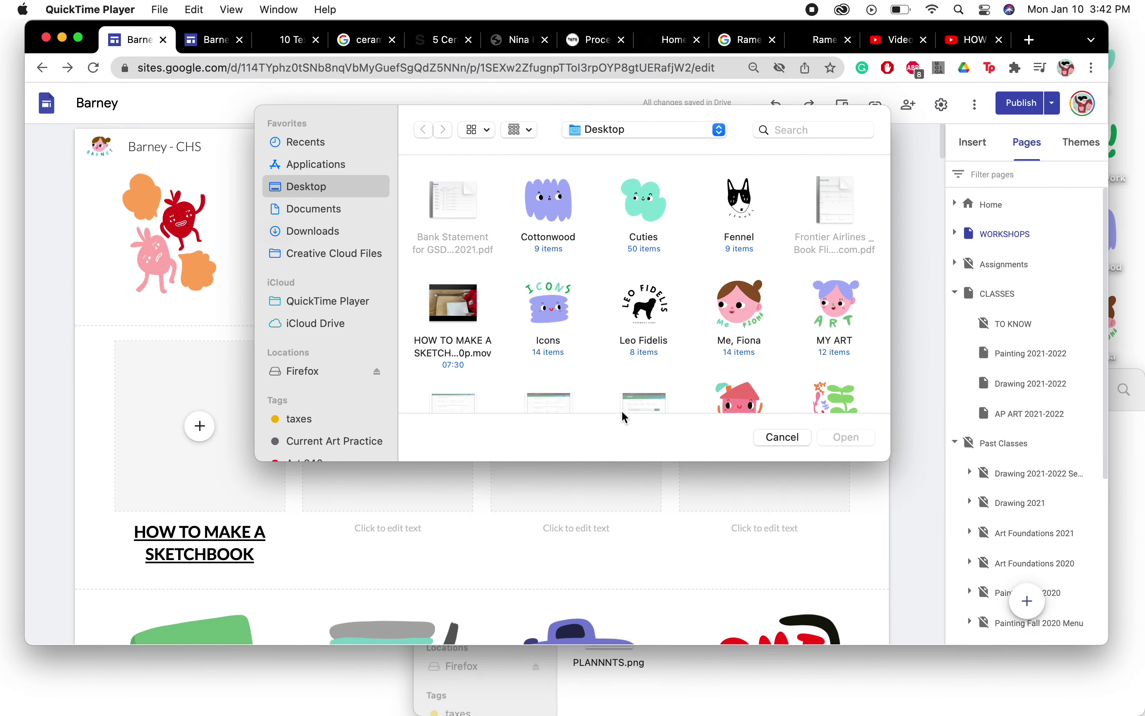